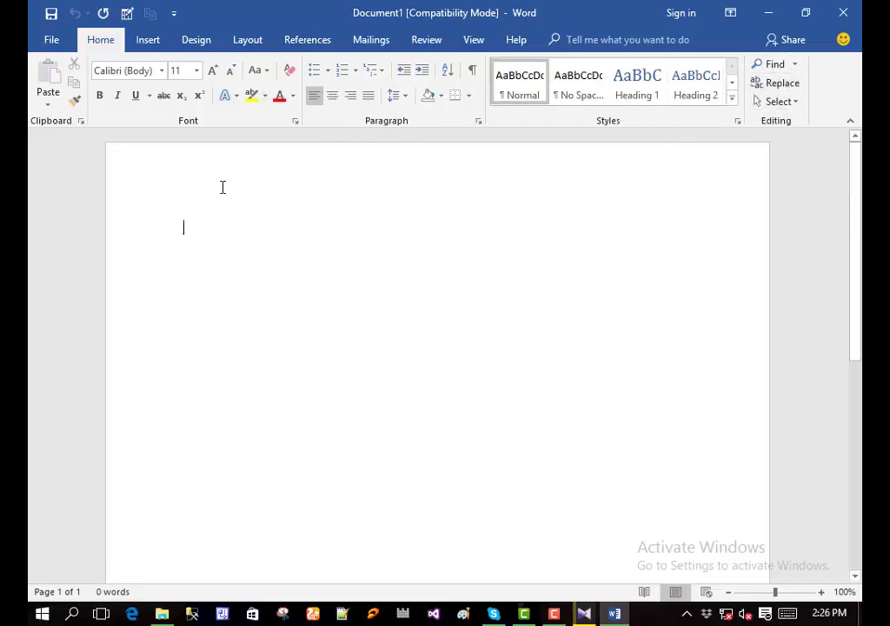
# - Fill the blank document with sample paragraphs using the =rand() function
pyautogui.write('=ran')
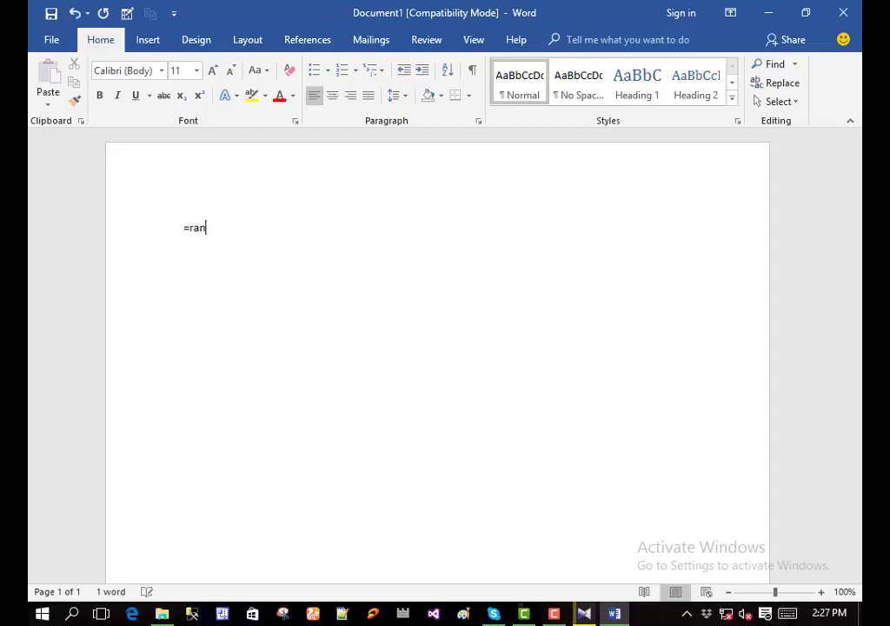
pyautogui.write('d(')
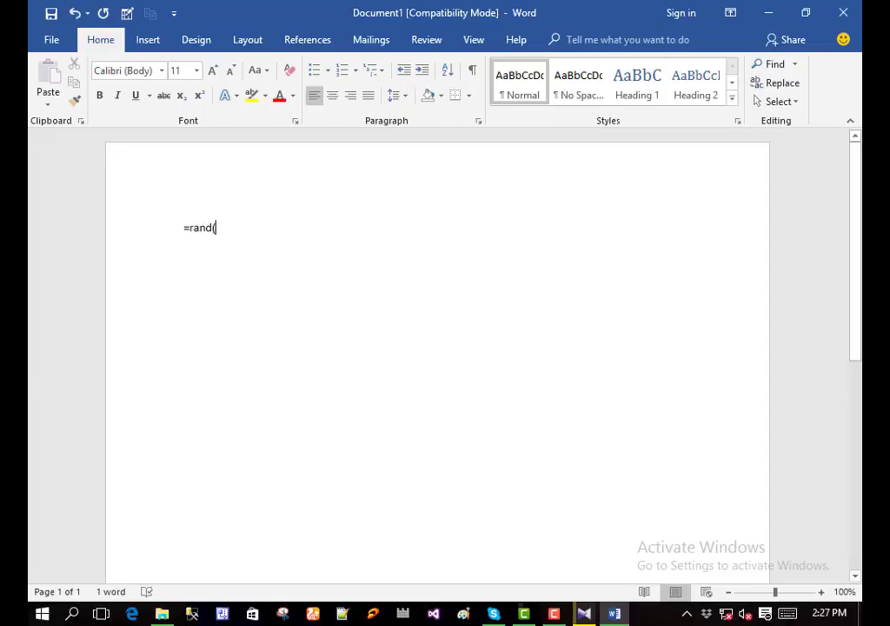
pyautogui.write(')')
pyautogui.press('Return')
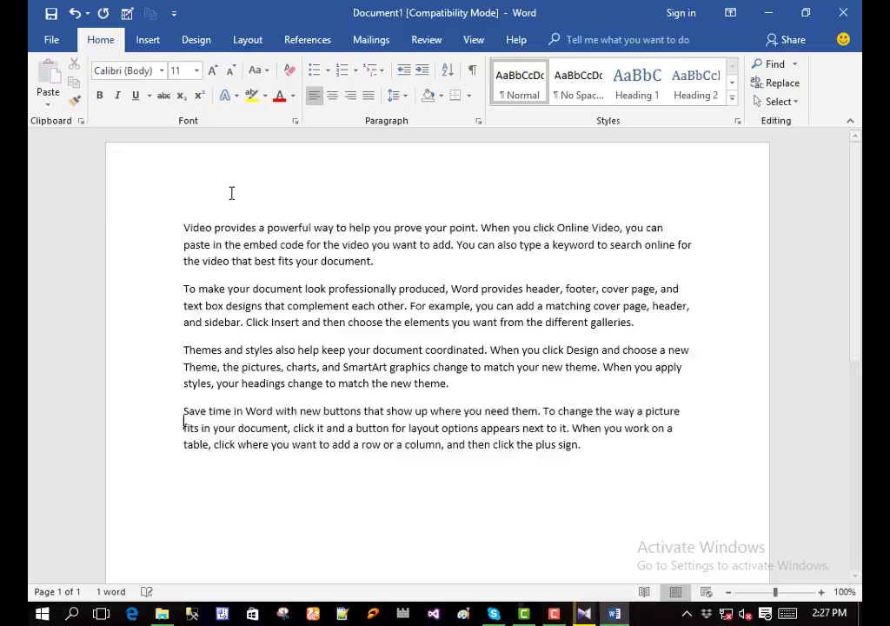
# - Delete all the sample text and insert the built-in Austin cover page
pyautogui.click(146, 44)
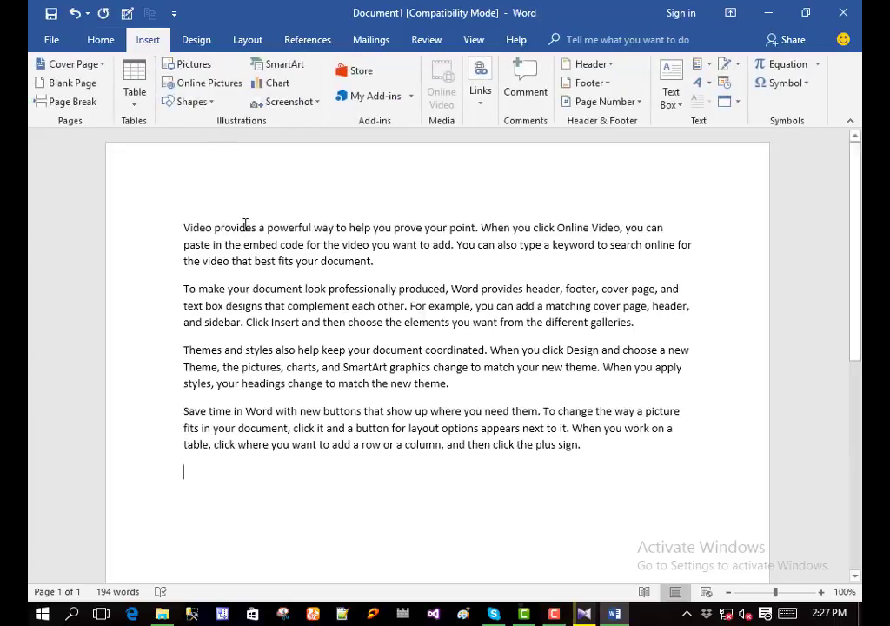
pyautogui.moveTo(582, 445); pyautogui.dragTo(199, 207)
pyautogui.press('Delete')
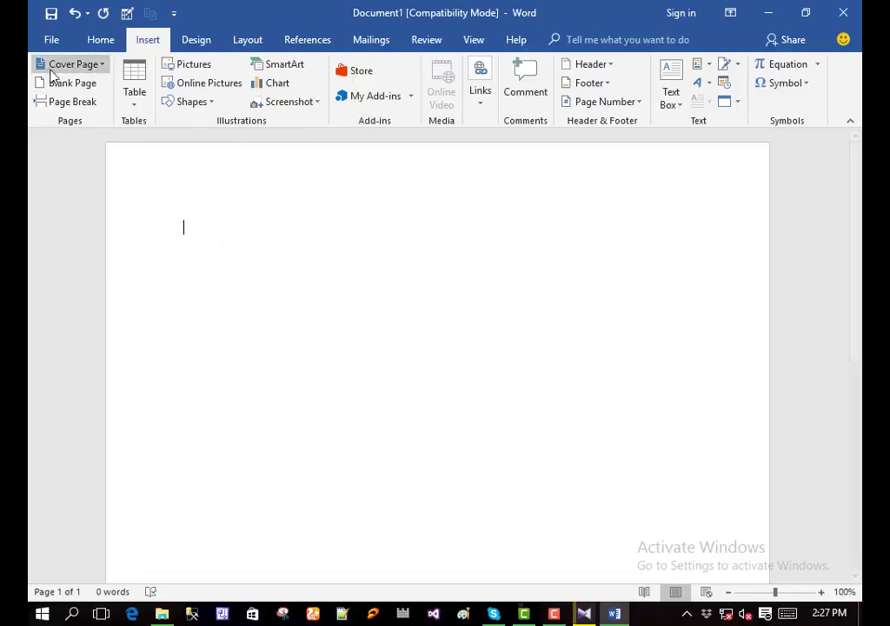
pyautogui.click(76, 67)
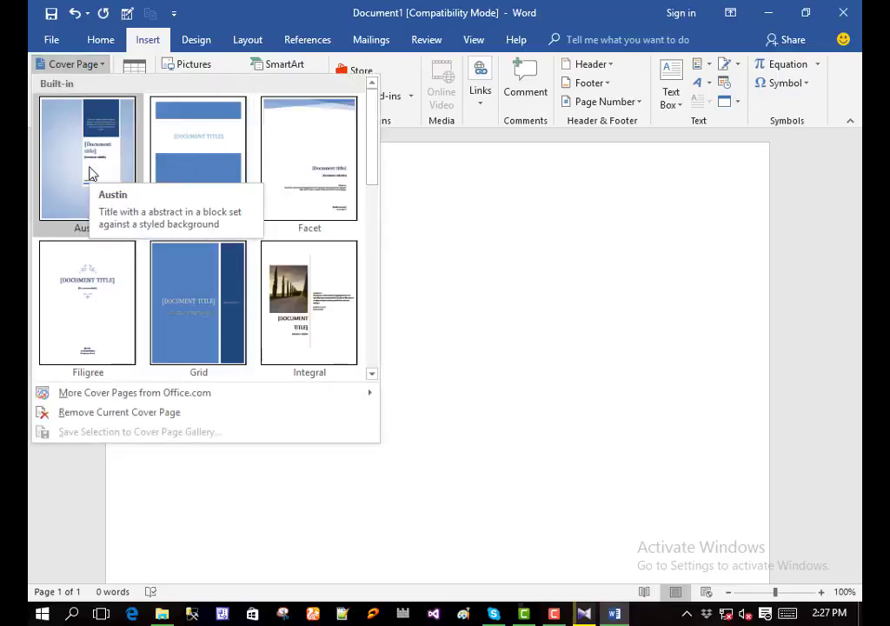
pyautogui.click(89, 173)
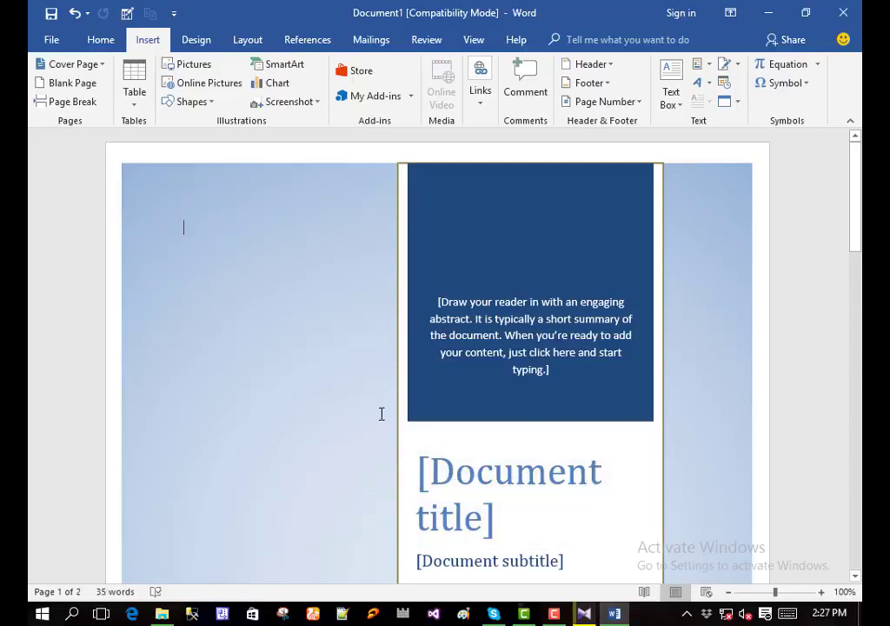
# - Replace the cover page's document title placeholder with "Info BdUpdate"
pyautogui.click(490, 480)
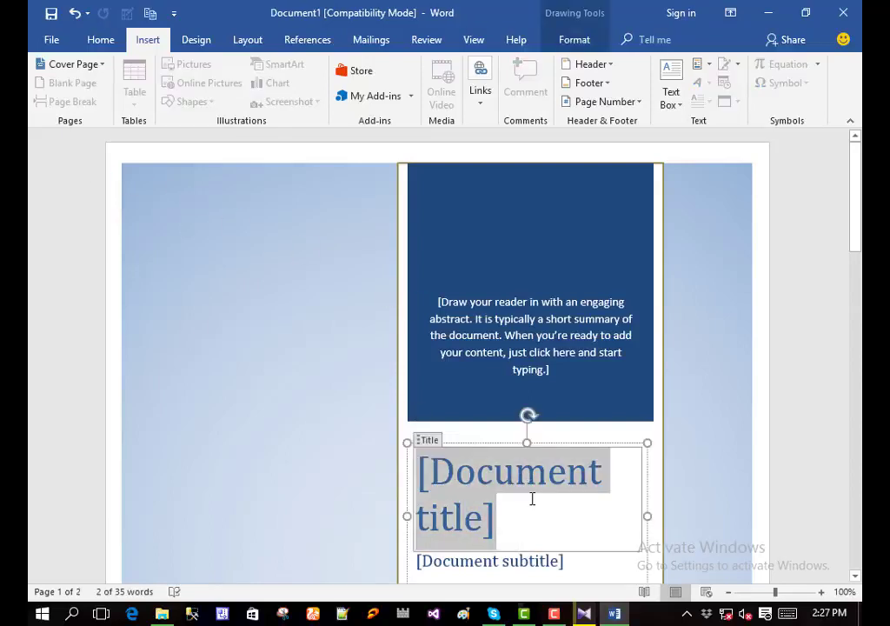
pyautogui.write('In')
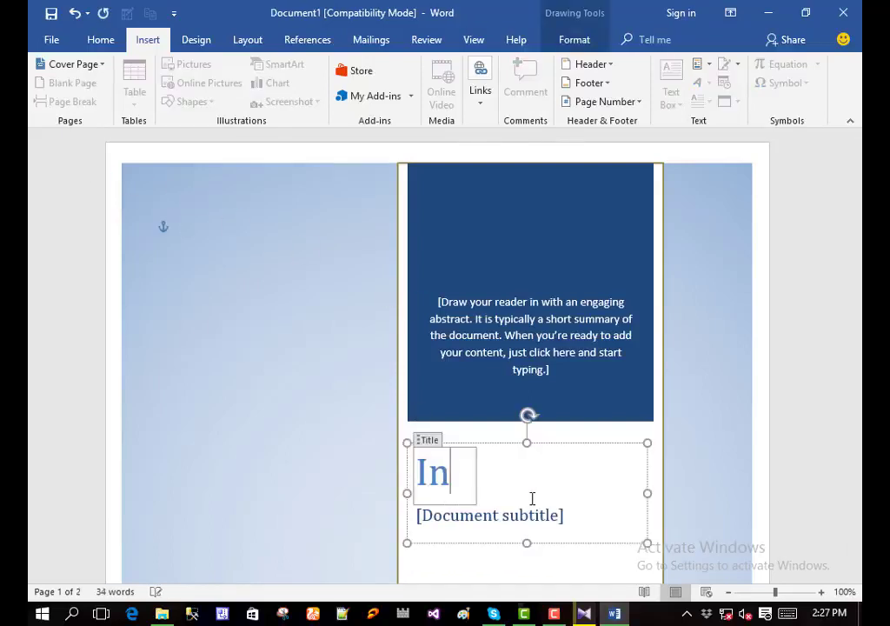
pyautogui.write('fo ')
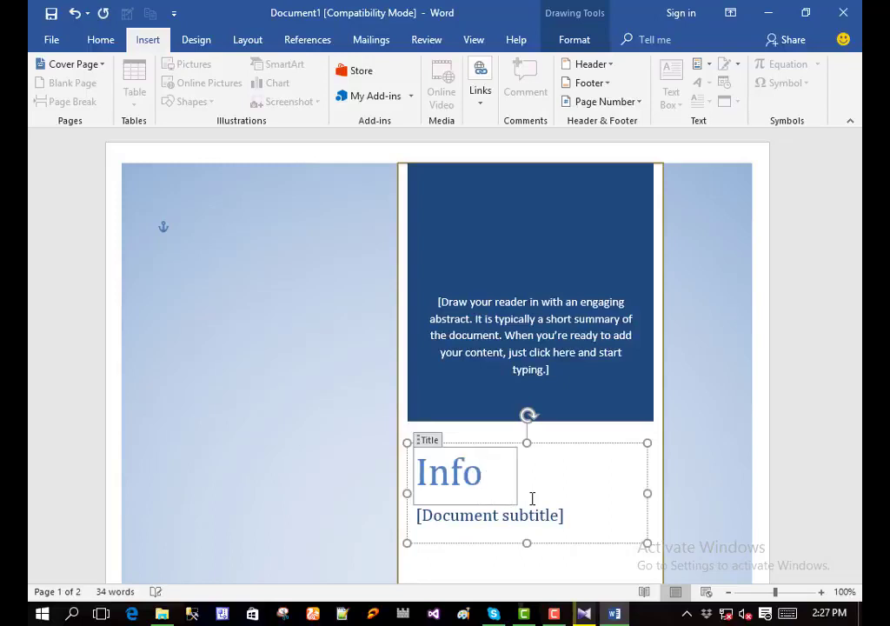
pyautogui.write('BdU')
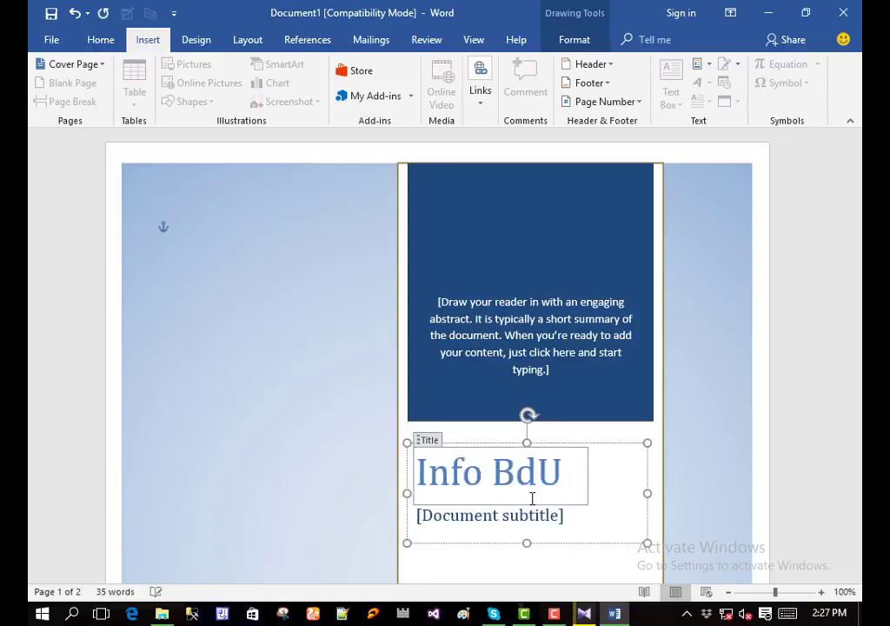
pyautogui.write('pdate')
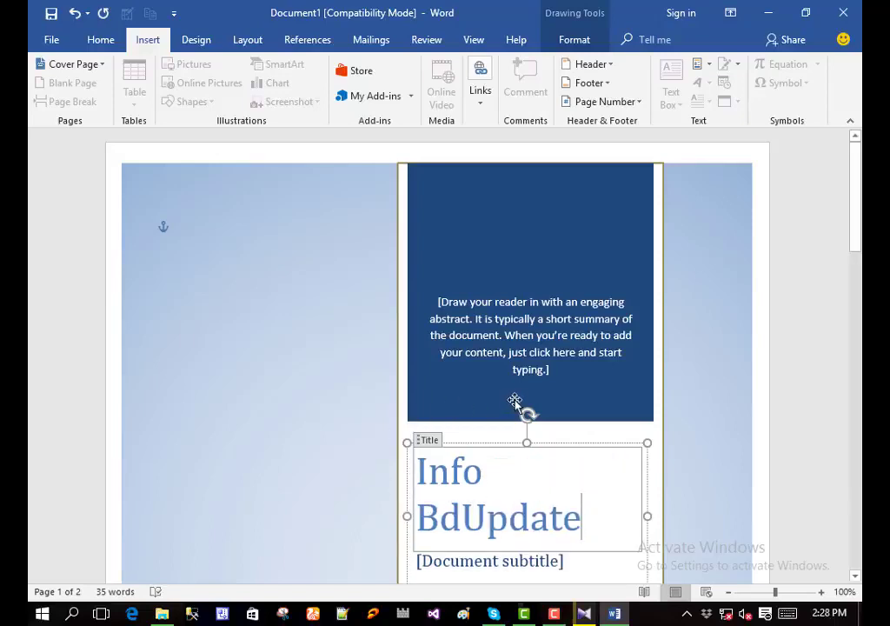
# - Replace the cover page's abstract placeholder with "Welcome to our channel"
pyautogui.click(513, 347)
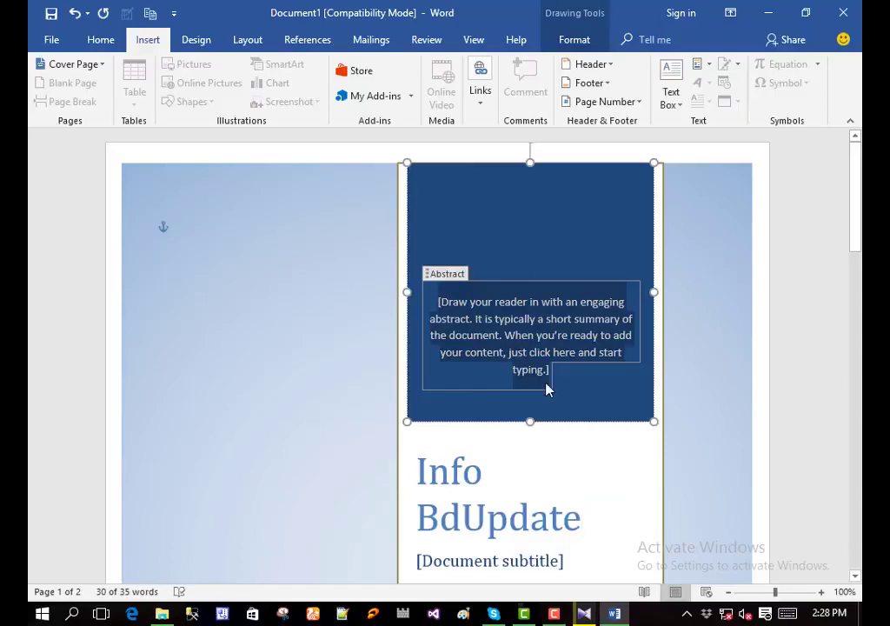
pyautogui.press('Delete')
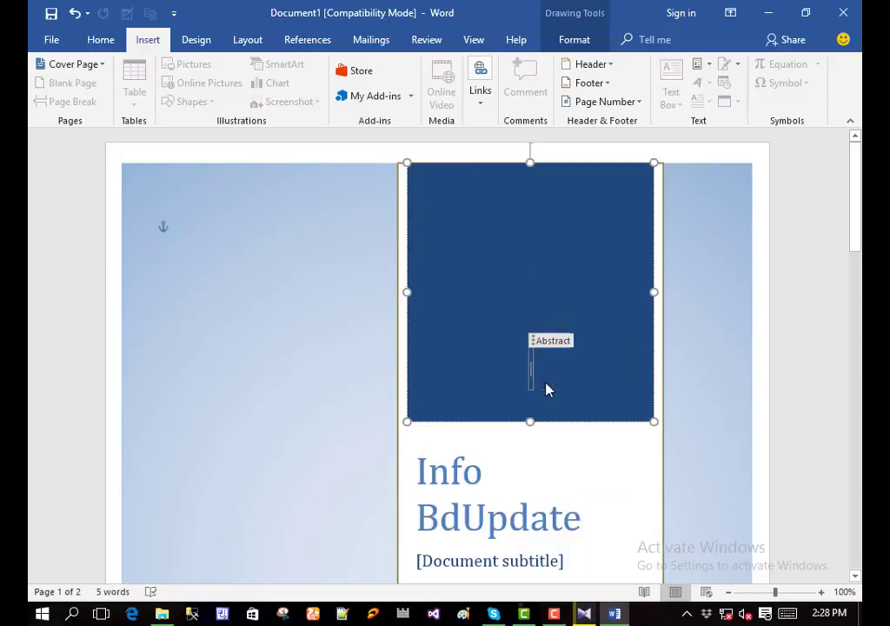
pyautogui.write('Weld')
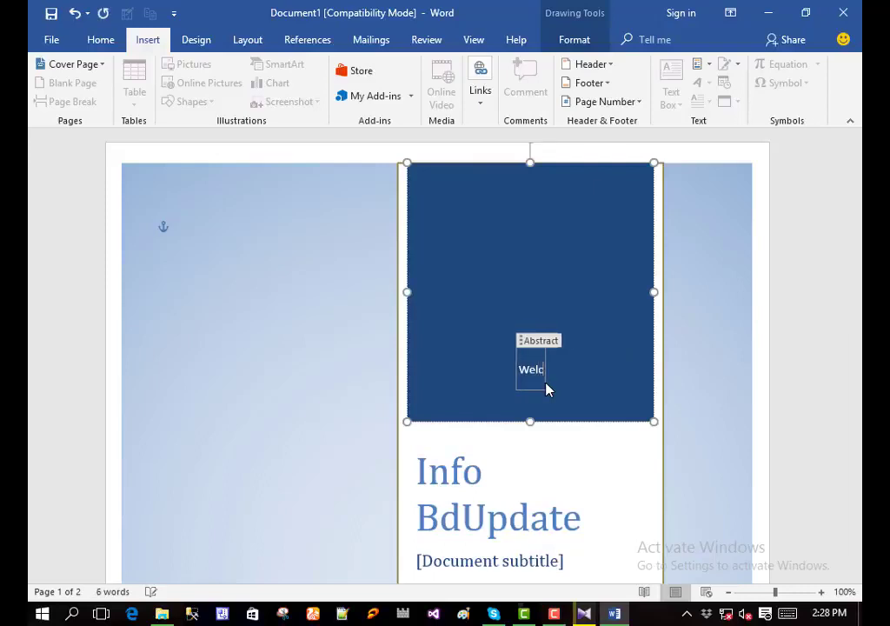
pyautogui.press('BackSpace')
pyautogui.write('come')
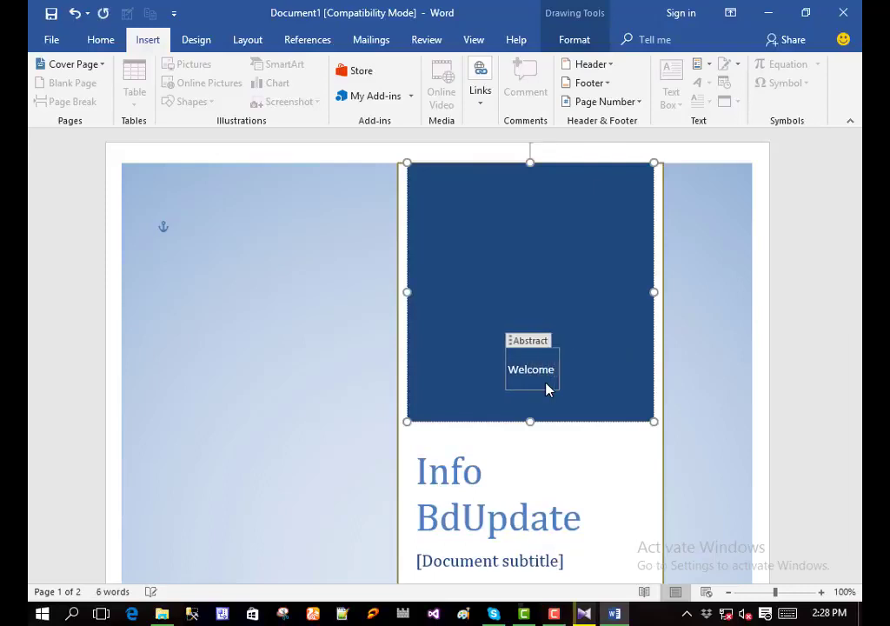
pyautogui.write(' t')
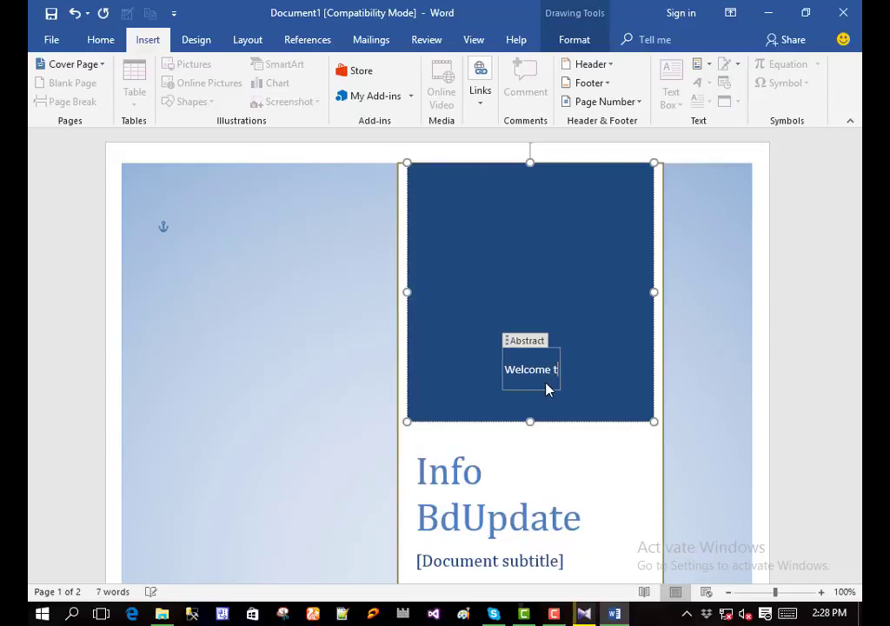
pyautogui.write('o our')
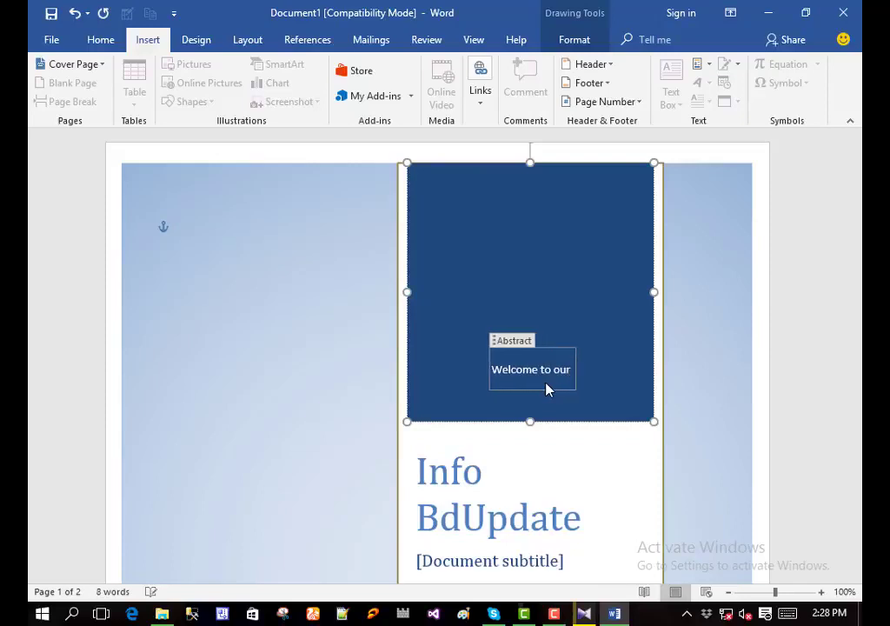
pyautogui.write(' channel')
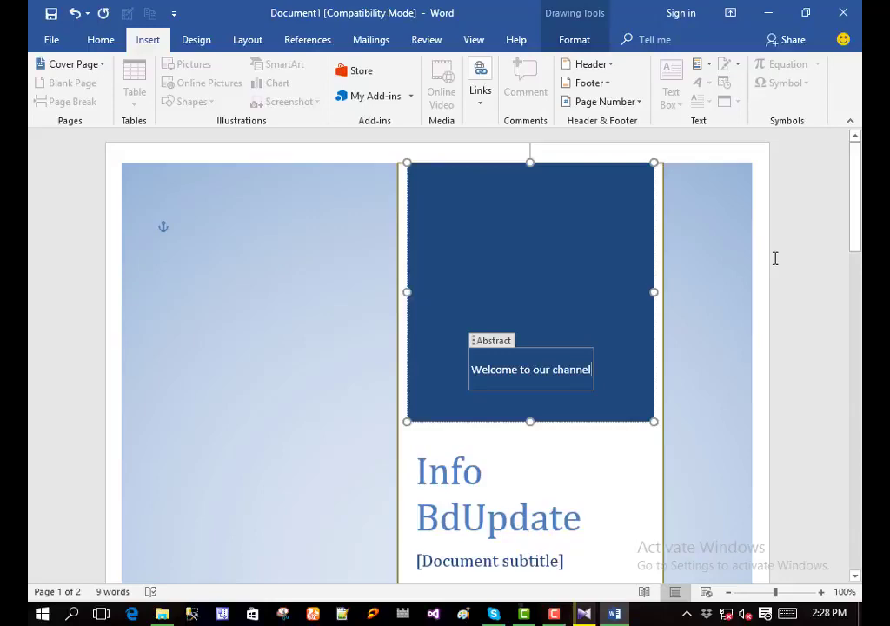
# - Undo the cover page and the text deletion to restore the sample paragraphs
pyautogui.hotkey('ctrl', 'z')
pyautogui.hotkey('ctrl', 'z')
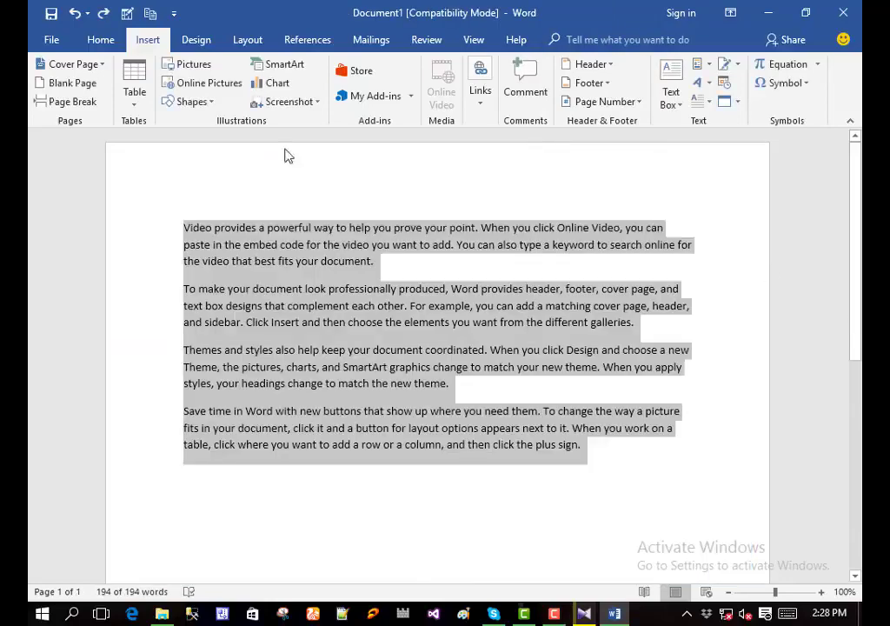
# - Insert a blank page ahead of the sample text, look over both pages and undo the insertion
pyautogui.click(73, 82)
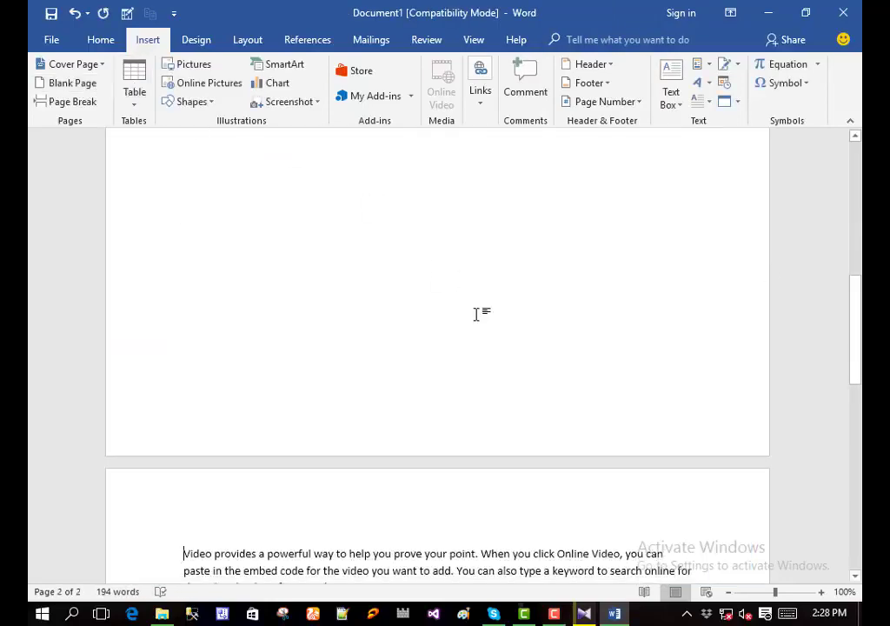
pyautogui.scroll(5, 476, 314)
pyautogui.scroll(-6, 476, 313)
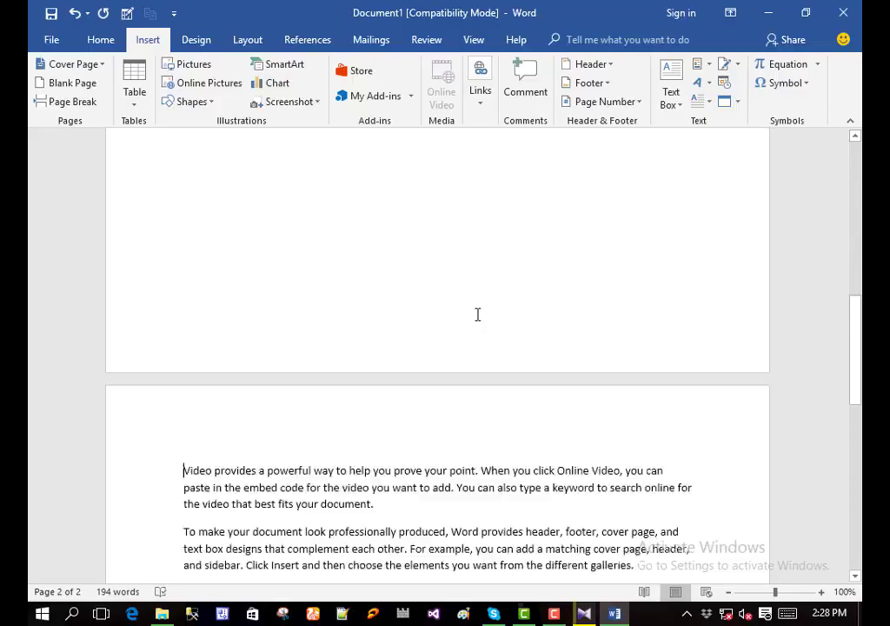
pyautogui.scroll(-6, 477, 315)
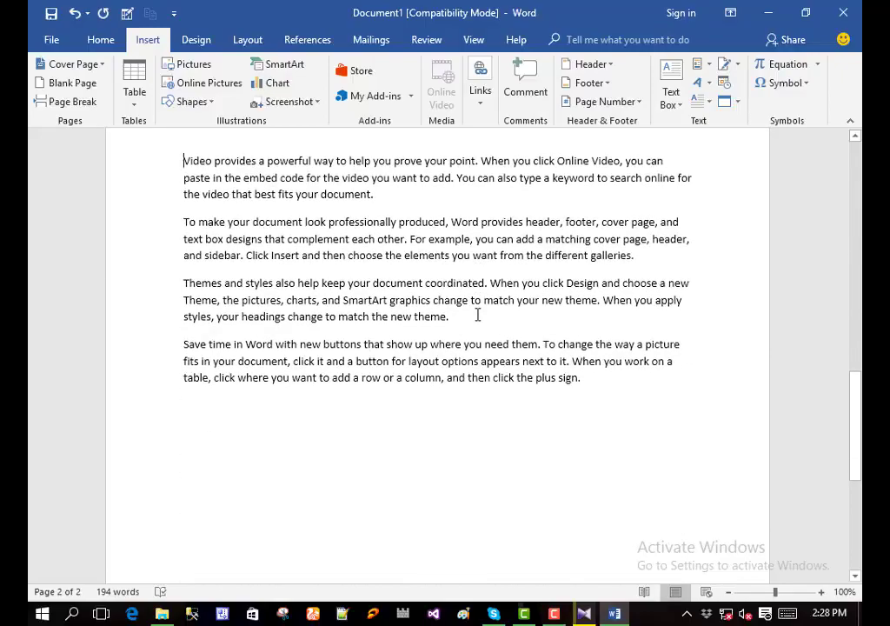
pyautogui.scroll(-3, 477, 314)
pyautogui.scroll(3, 485, 257)
pyautogui.scroll(9, 500, 356)
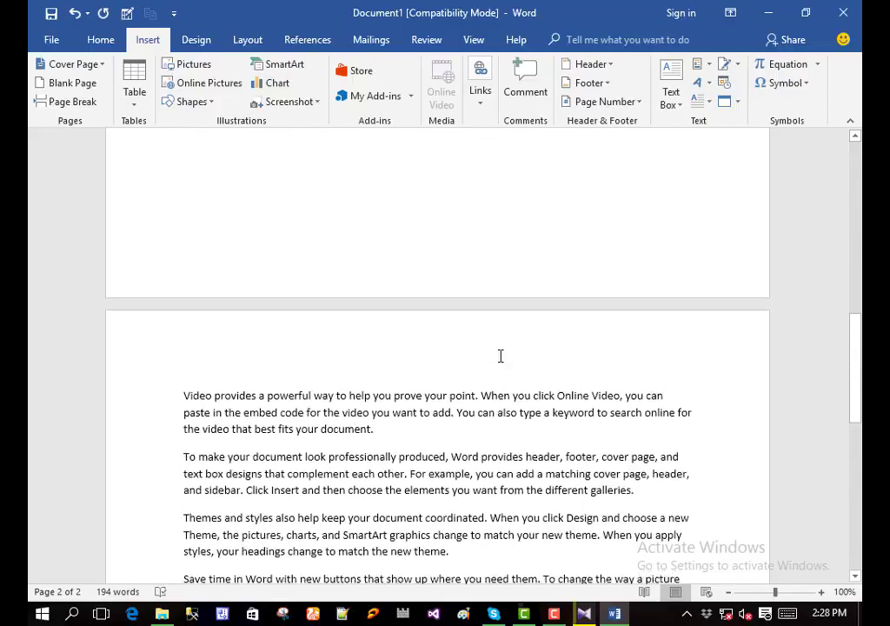
pyautogui.scroll(-5, 502, 365)
pyautogui.scroll(15, 494, 344)
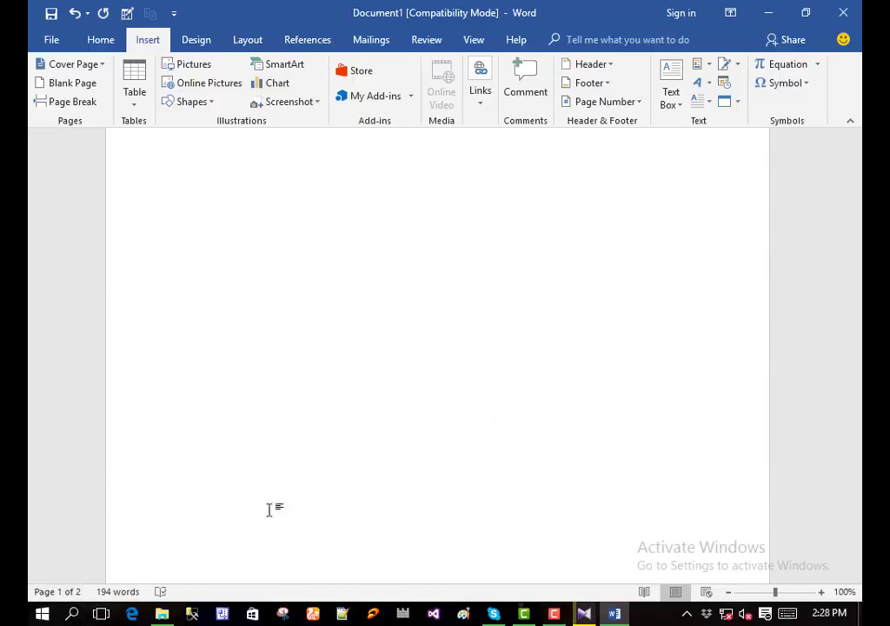
pyautogui.scroll(-15, 338, 472)
pyautogui.scroll(-2, 377, 484)
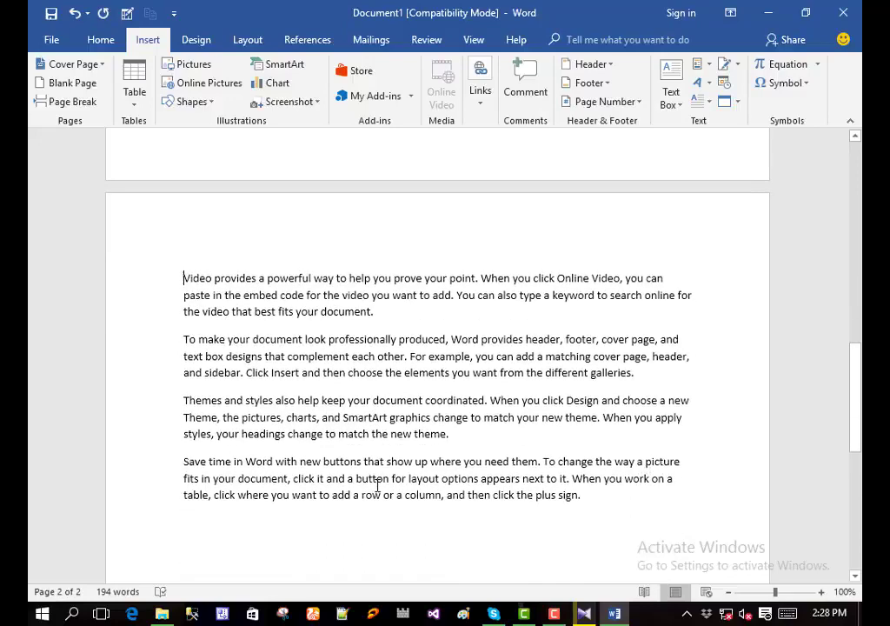
pyautogui.hotkey('ctrl', 'z')
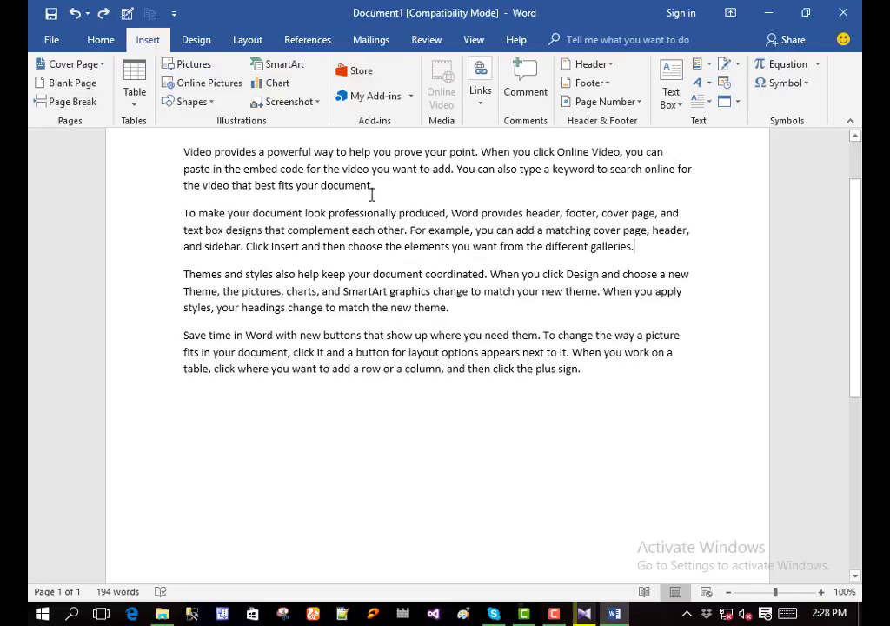
# - Add the letter "k" at the end of the first paragraph and place the text cursor after it
pyautogui.write('k')
pyautogui.moveTo(387, 185); pyautogui.dragTo(373, 185)
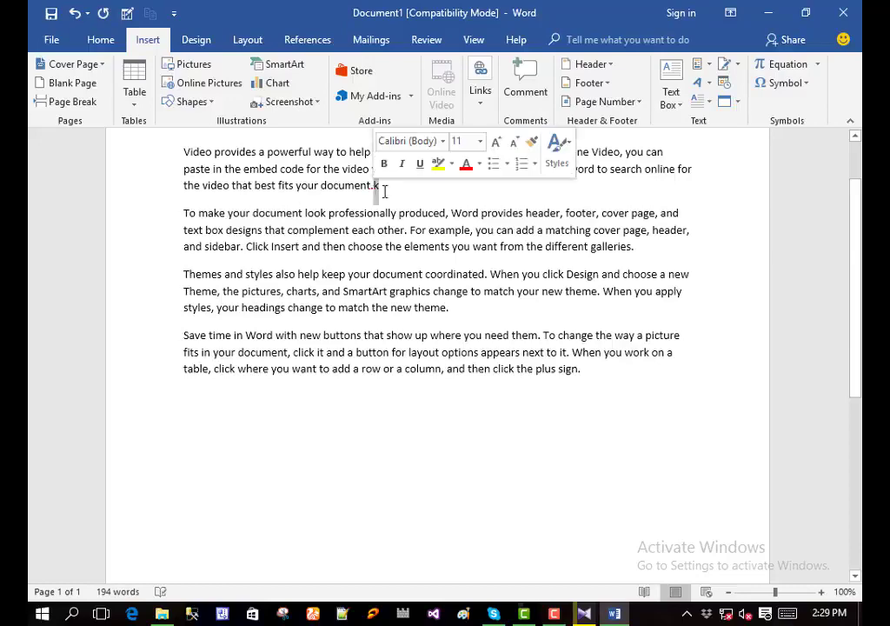
pyautogui.click(396, 187)
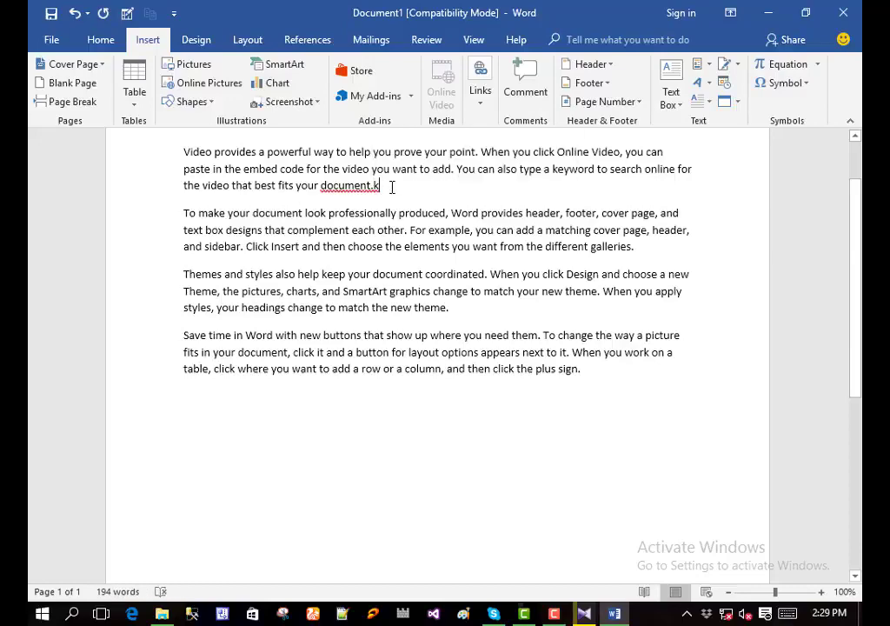
# - Insert a page break after the first paragraph and check how the text is split across the two pages
pyautogui.click(80, 102)
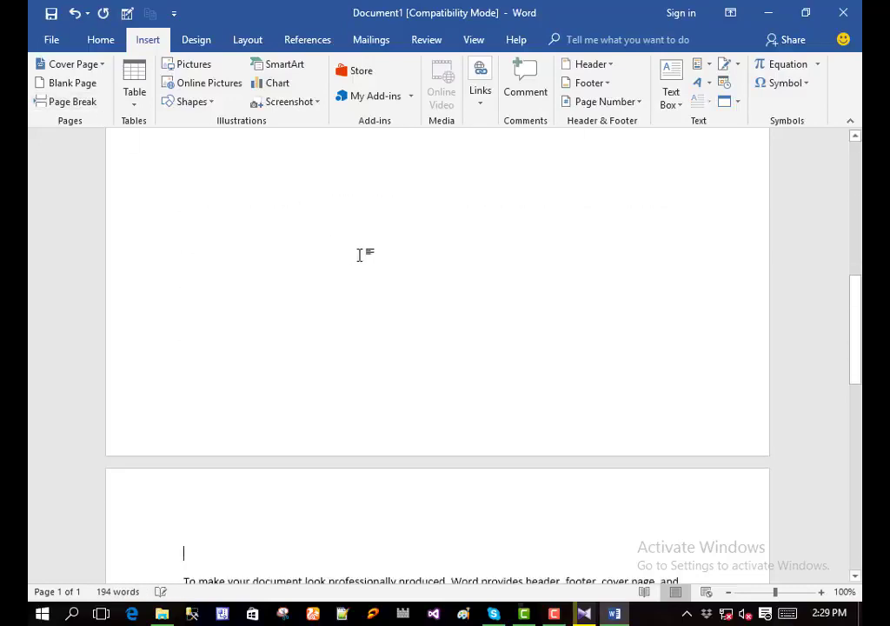
pyautogui.scroll(-4, 359, 254)
pyautogui.scroll(7, 313, 482)
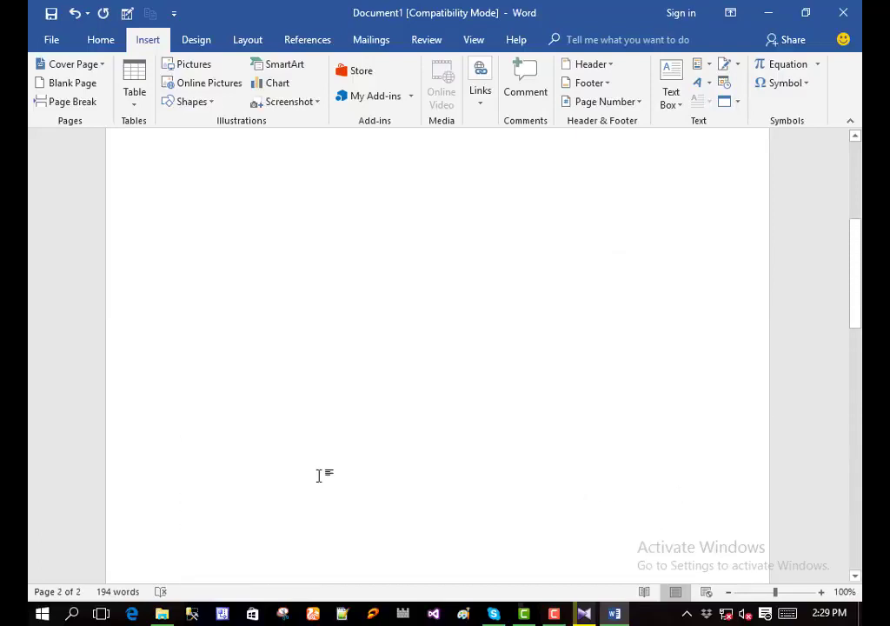
pyautogui.scroll(5, 319, 475)
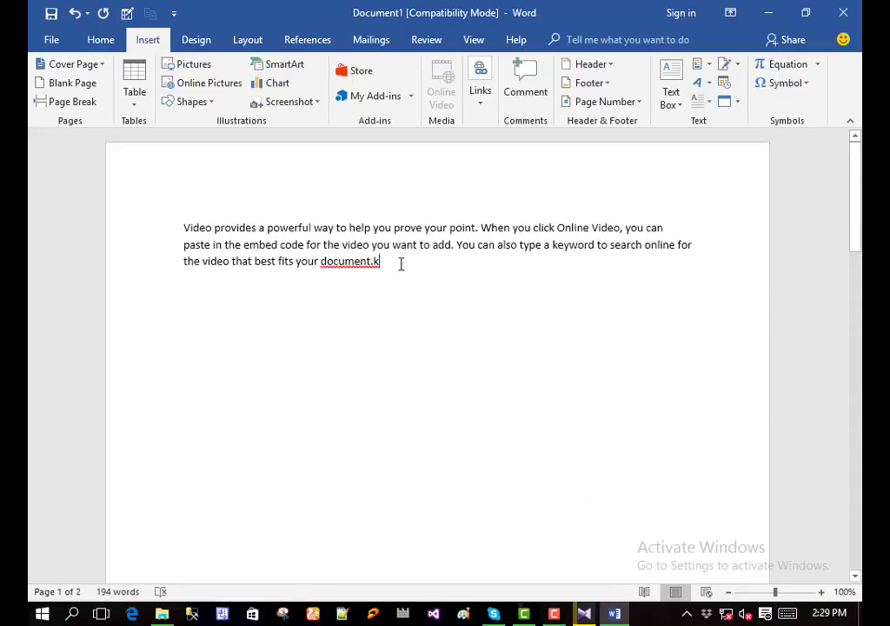
pyautogui.moveTo(401, 264); pyautogui.dragTo(322, 261)
pyautogui.click(399, 344)
pyautogui.scroll(-7, 402, 352)
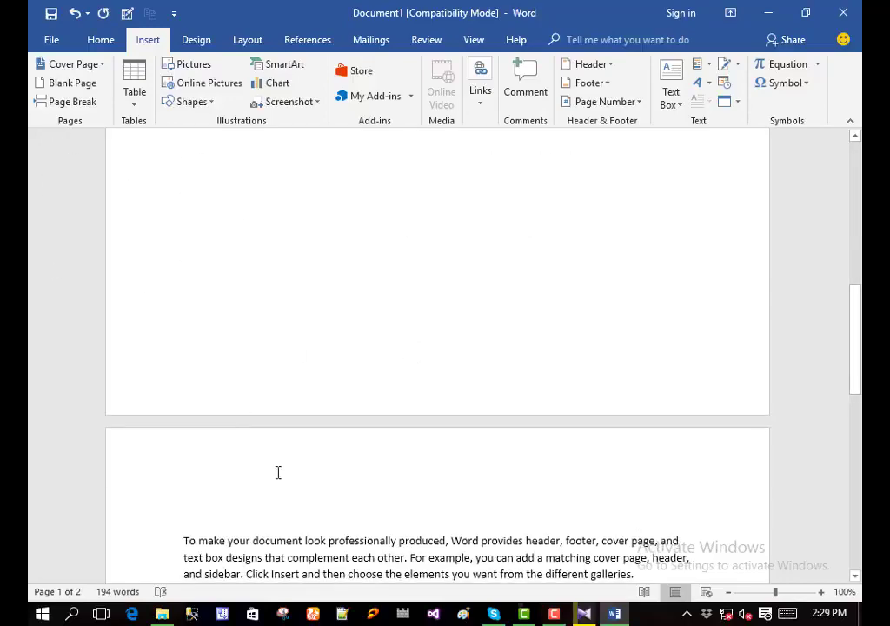
pyautogui.scroll(-2, 310, 491)
pyautogui.scroll(2, 308, 490)
# - Undo the page break and the letter added at the end of the first paragraph
pyautogui.press('BackSpace')
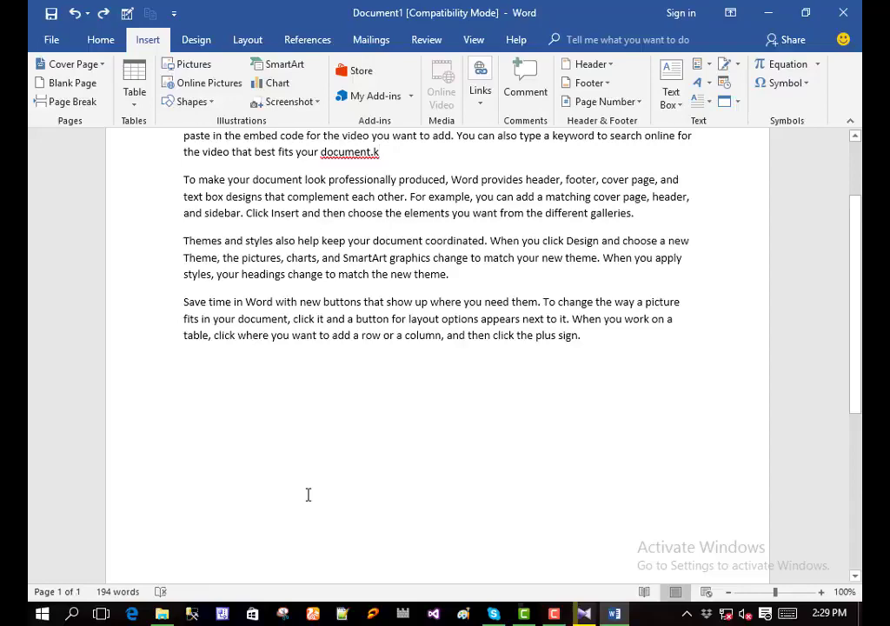
pyautogui.press('BackSpace')
pyautogui.scroll(2, 338, 496)
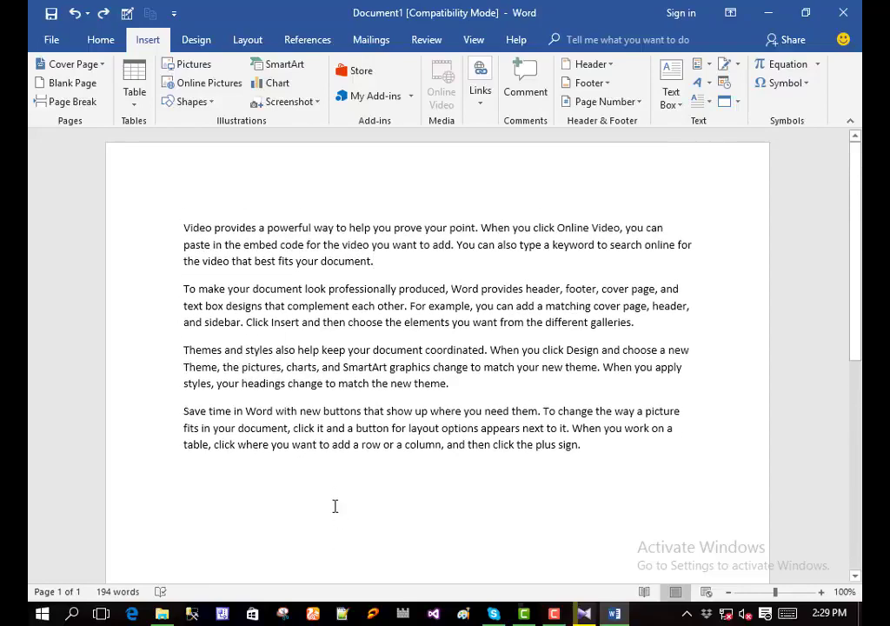
# - Undo the generated sample text and its formula to leave the document empty
pyautogui.hotkey('ctrl', 'z')
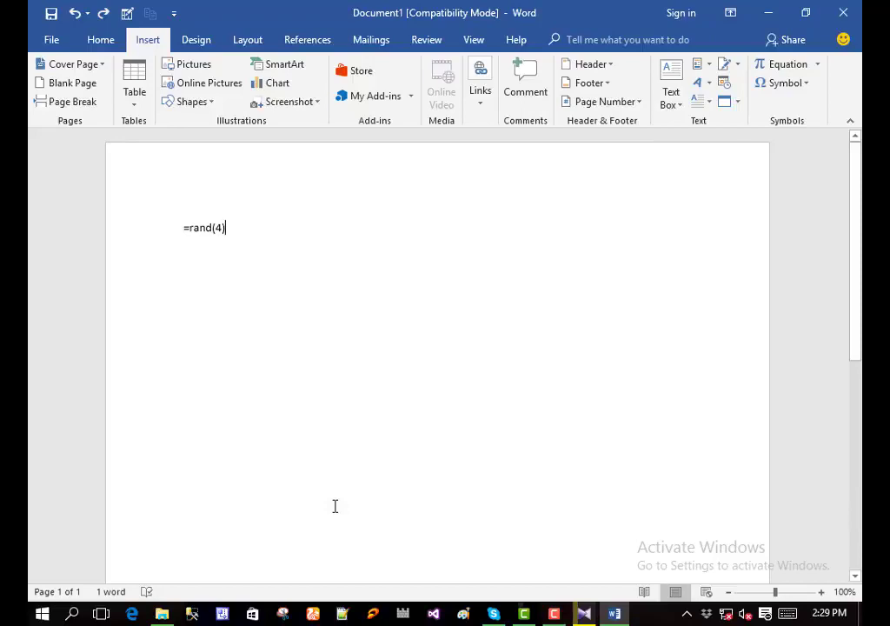
pyautogui.hotkey('ctrl', 'z')
pyautogui.hotkey('ctrl', 'z')
pyautogui.hotkey('ctrl', 'z')
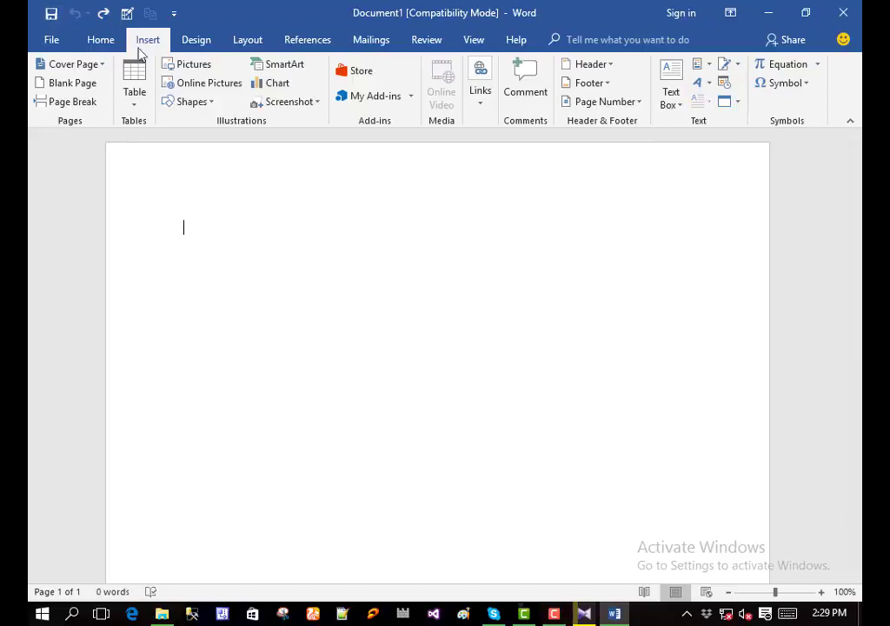
# - Review the table insertion options and preview a 10x6 table without inserting it
pyautogui.click(137, 91)
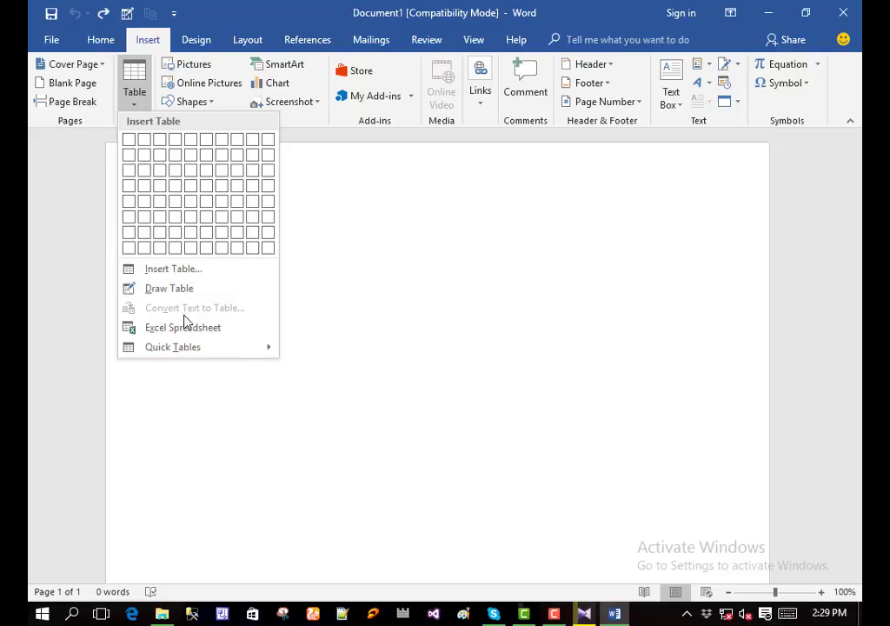
pyautogui.moveTo(209, 347)
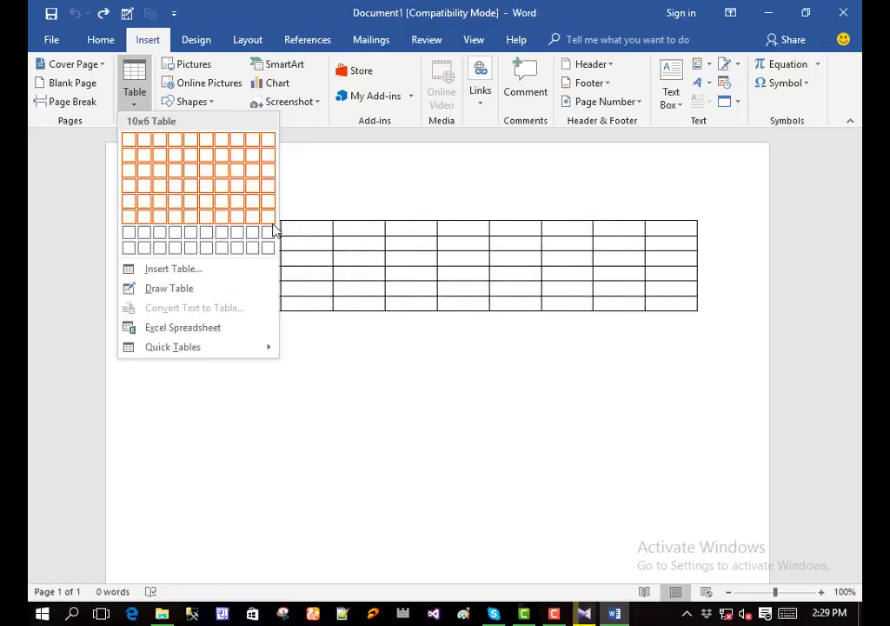
pyautogui.click(353, 397)
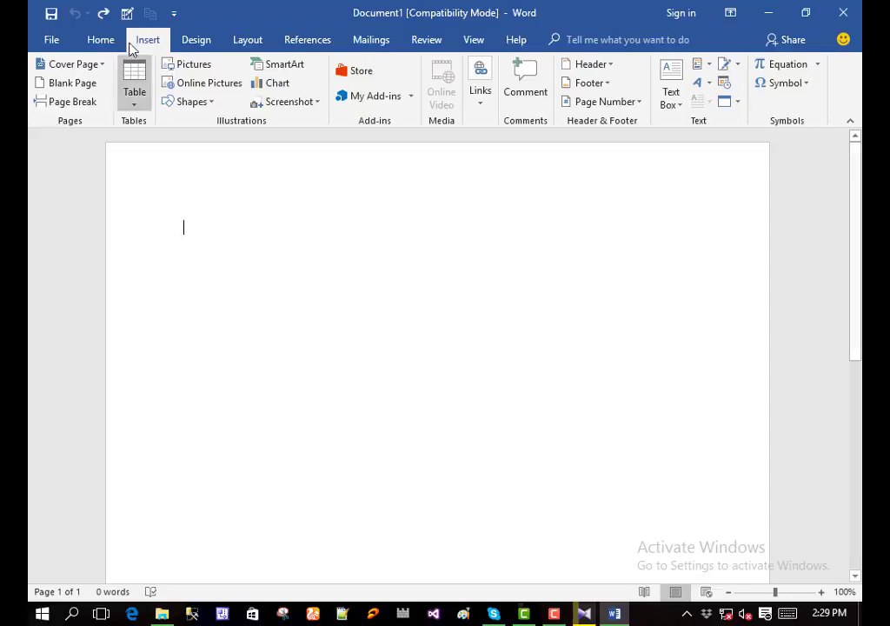
# - Insert a table of 5 columns by 4 rows on the empty page, and undo its insertion
pyautogui.click(133, 102)
pyautogui.click(192, 185)
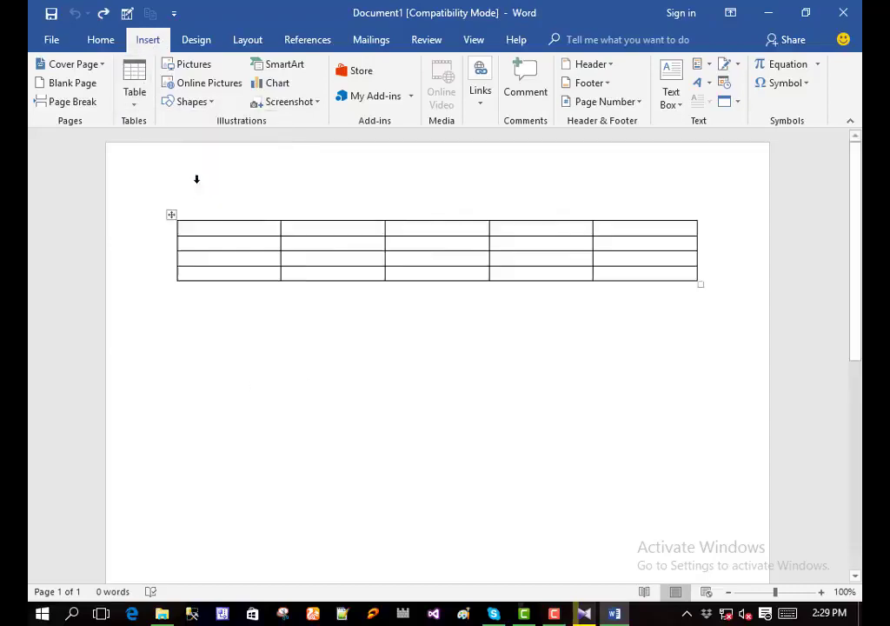
pyautogui.click(443, 443)
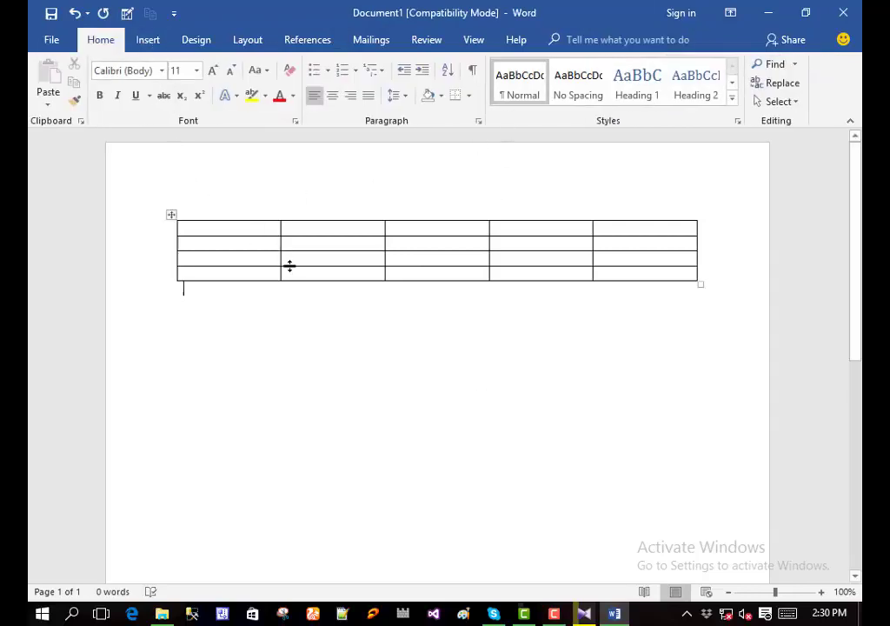
pyautogui.click(148, 40)
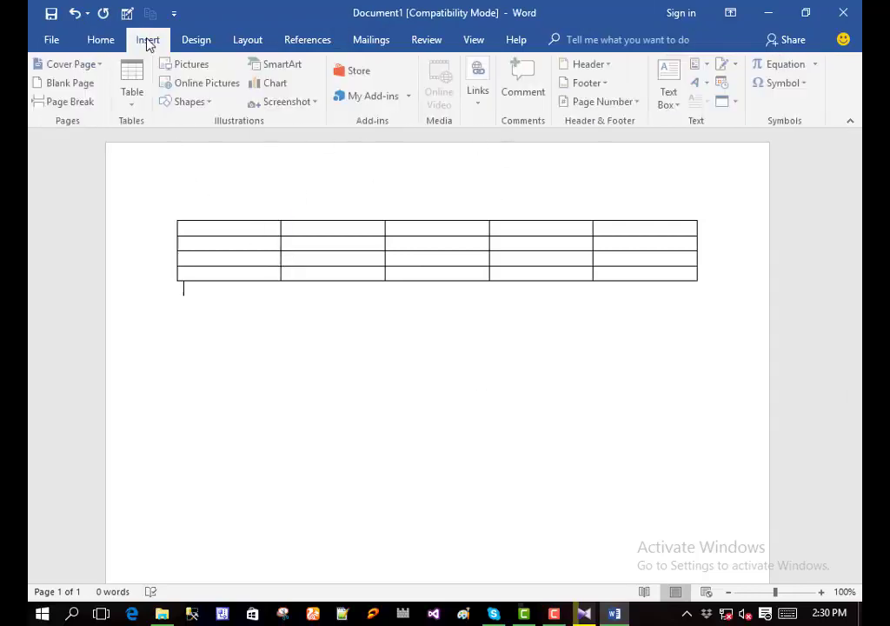
pyautogui.click(146, 88)
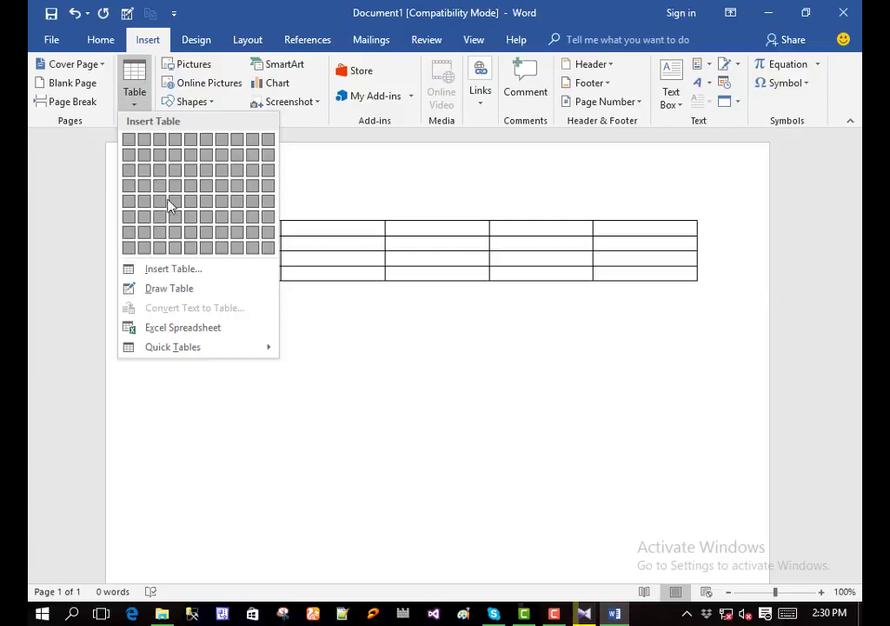
pyautogui.click(465, 352)
pyautogui.hotkey('ctrl', 'z')
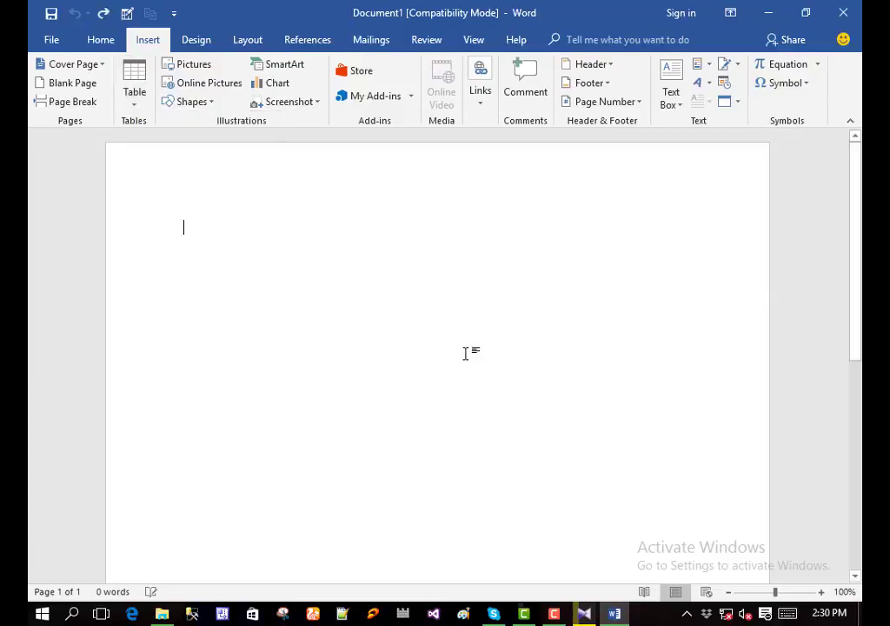
# - Insert the 5x4 table a second time and undo it again
pyautogui.click(137, 92)
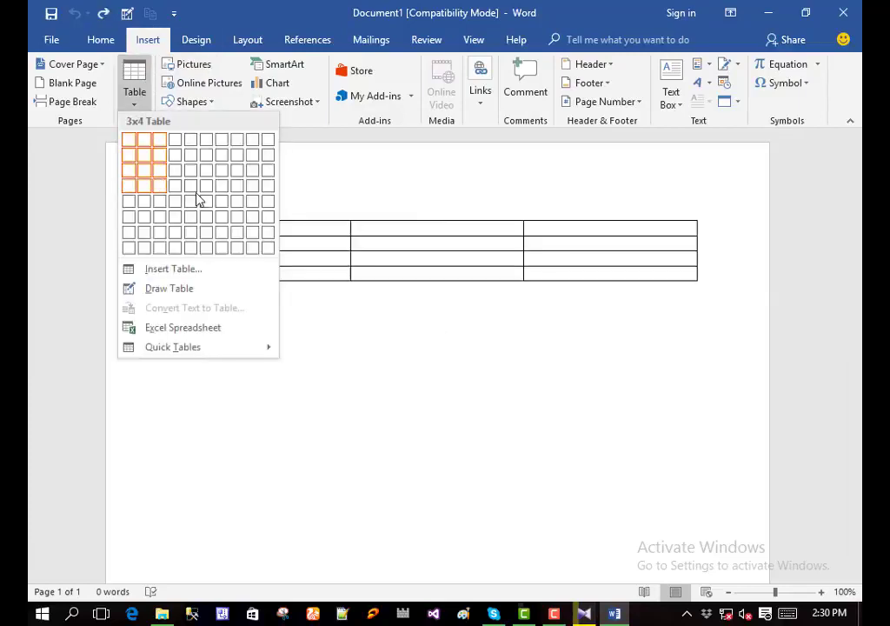
pyautogui.click(191, 185)
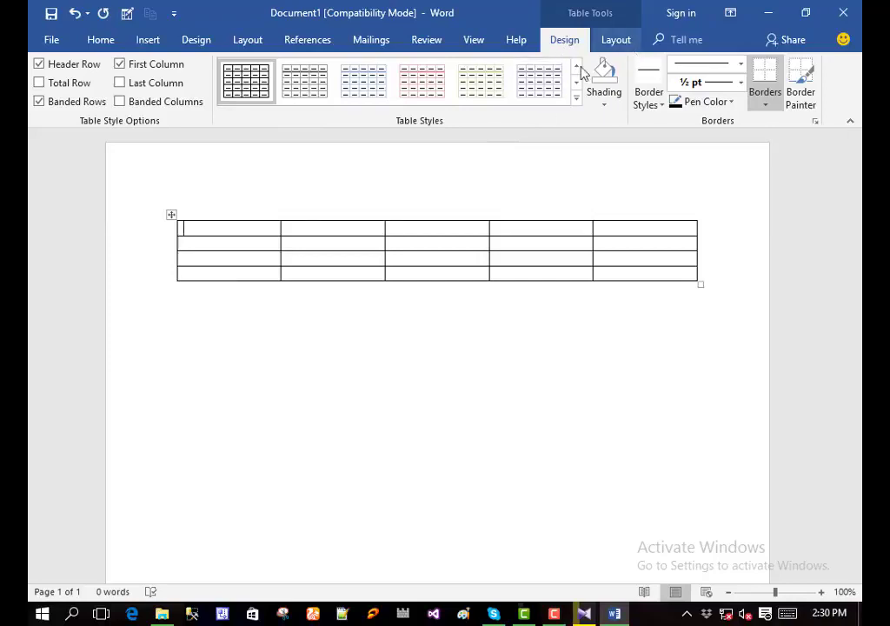
pyautogui.hotkey('ctrl', 'z')
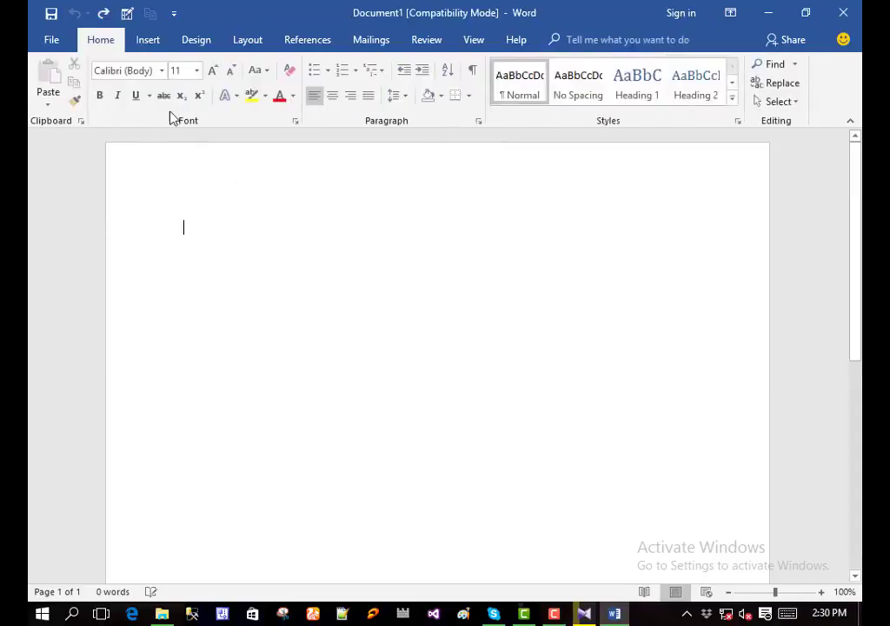
# - Draw three separate single-cell tables across the page: a small one, one about 1.6" by 2.9", and one about 2.2" by 0.4"
pyautogui.click(150, 40)
pyautogui.click(134, 111)
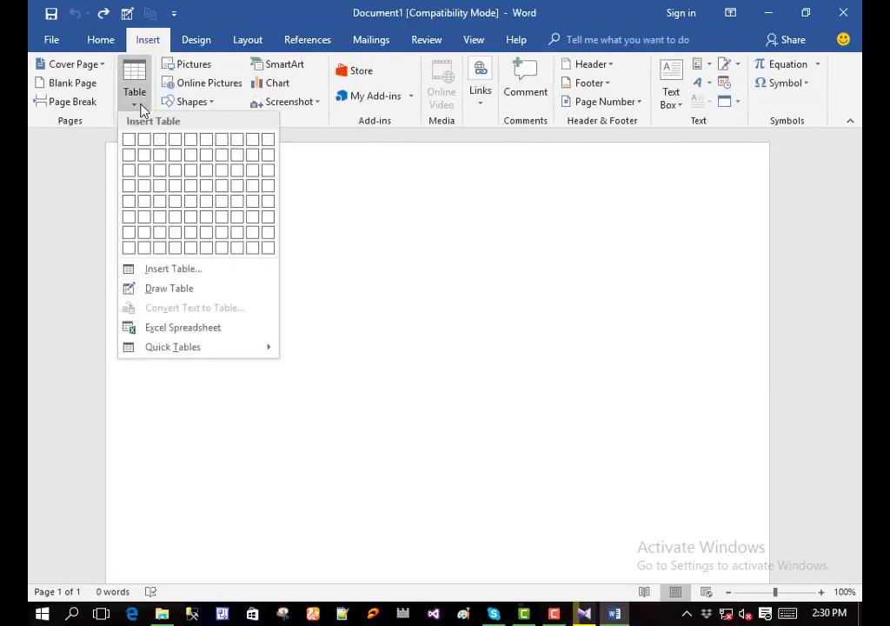
pyautogui.click(167, 289)
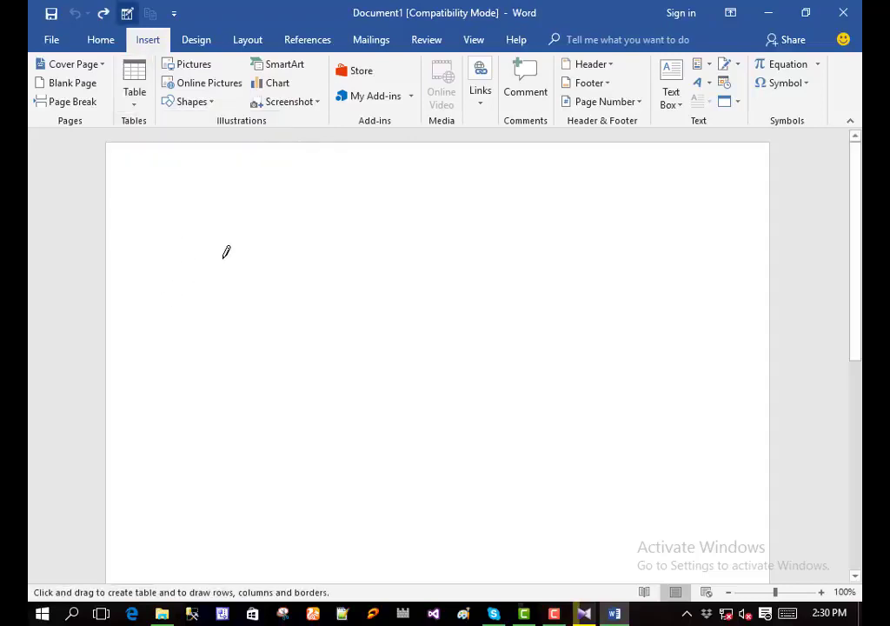
pyautogui.moveTo(223, 256)
pyautogui.mouseDown()
pyautogui.moveTo(231, 276)
pyautogui.moveTo(287, 295)
pyautogui.moveTo(318, 294)
pyautogui.mouseUp()
pyautogui.moveTo(364, 229); pyautogui.dragTo(491, 451)
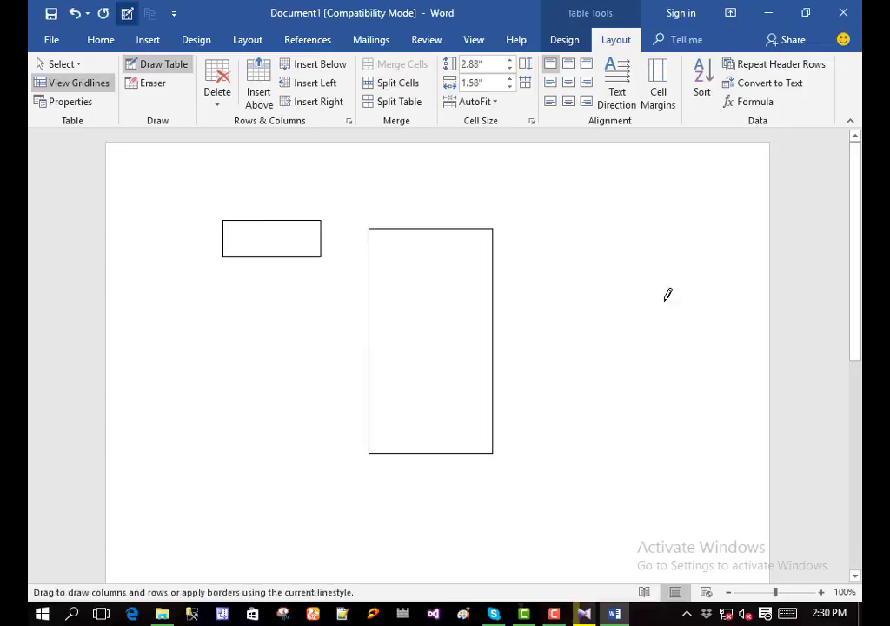
pyautogui.moveTo(718, 245); pyautogui.dragTo(541, 219)
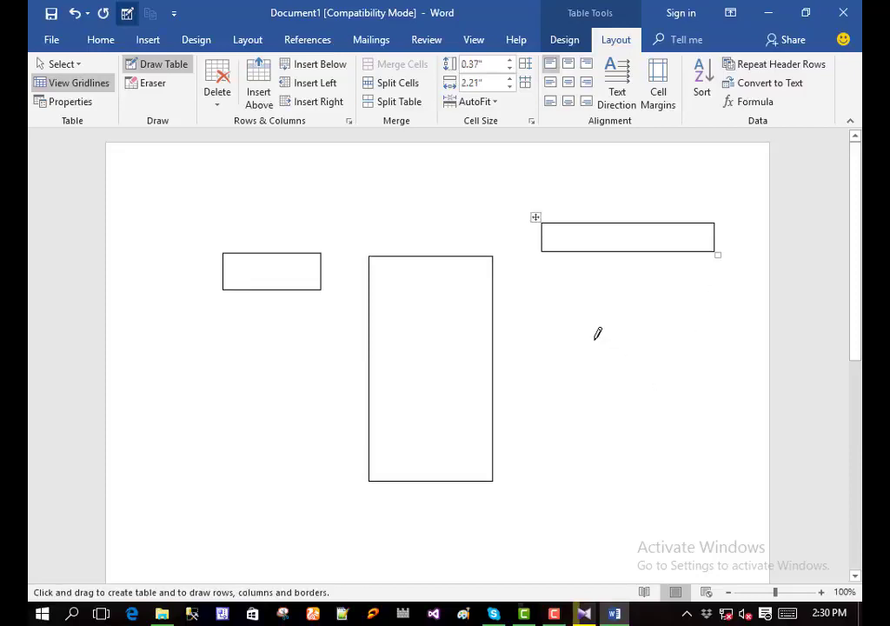
pyautogui.press('Escape')
# - Enter the text "Info bdupdate" in the rightmost drawn table
pyautogui.write('i')
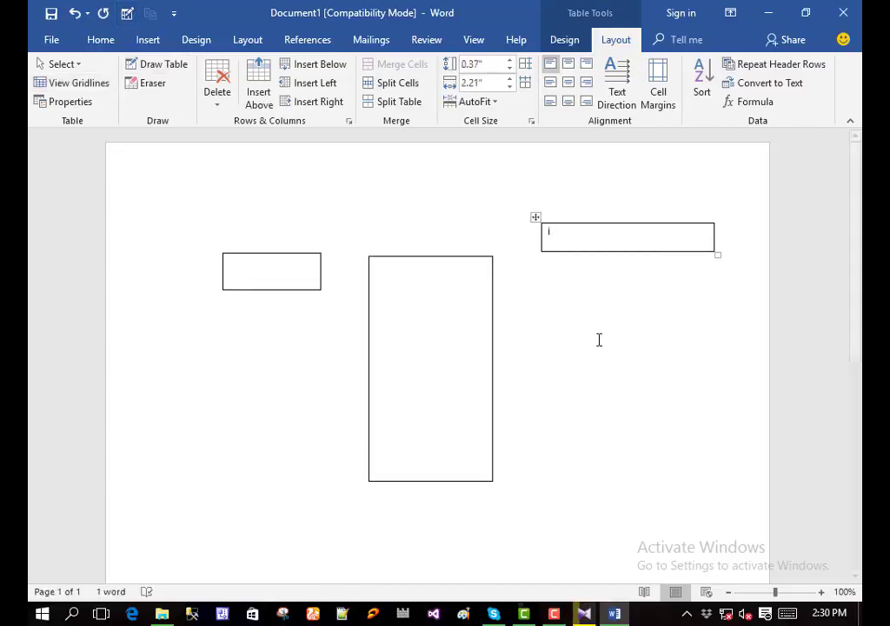
pyautogui.write('nf')
pyautogui.write('o')
pyautogui.write(' bo')
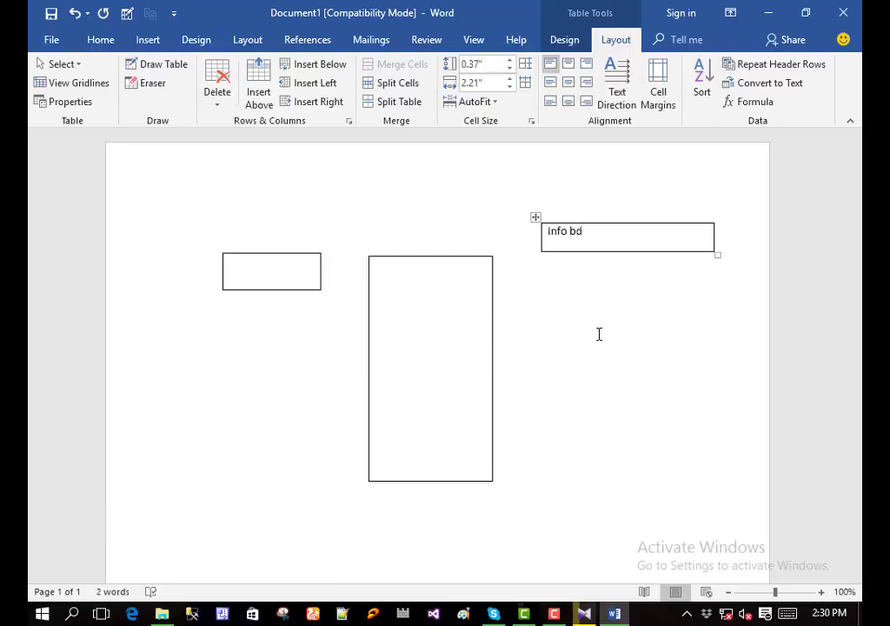
pyautogui.write('update')
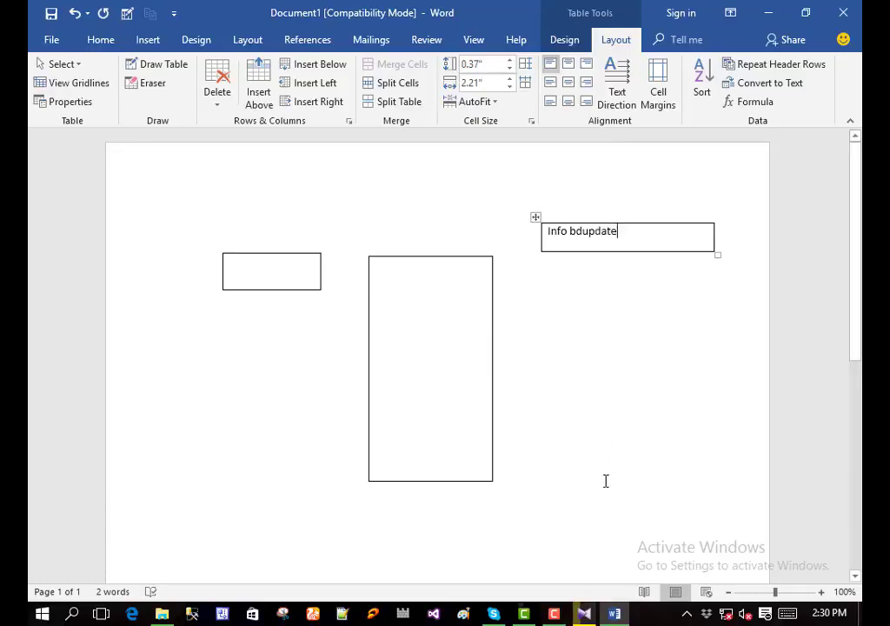
pyautogui.click(618, 429)
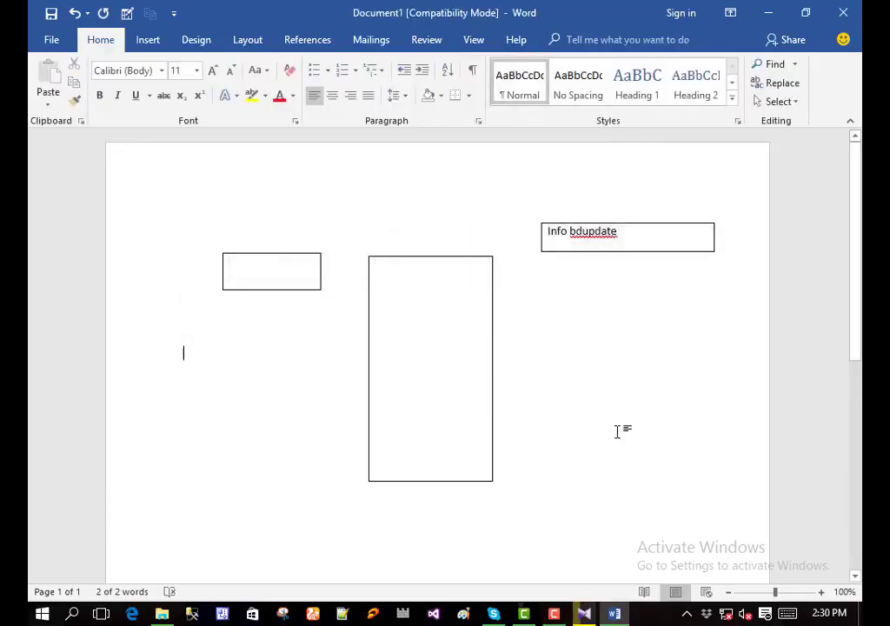
# - Undo the entered text and the three drawn tables
pyautogui.hotkey('ctrl', 'z')
pyautogui.hotkey('ctrl', 'z')
pyautogui.hotkey('ctrl', 'z')
pyautogui.hotkey('ctrl', 'z')
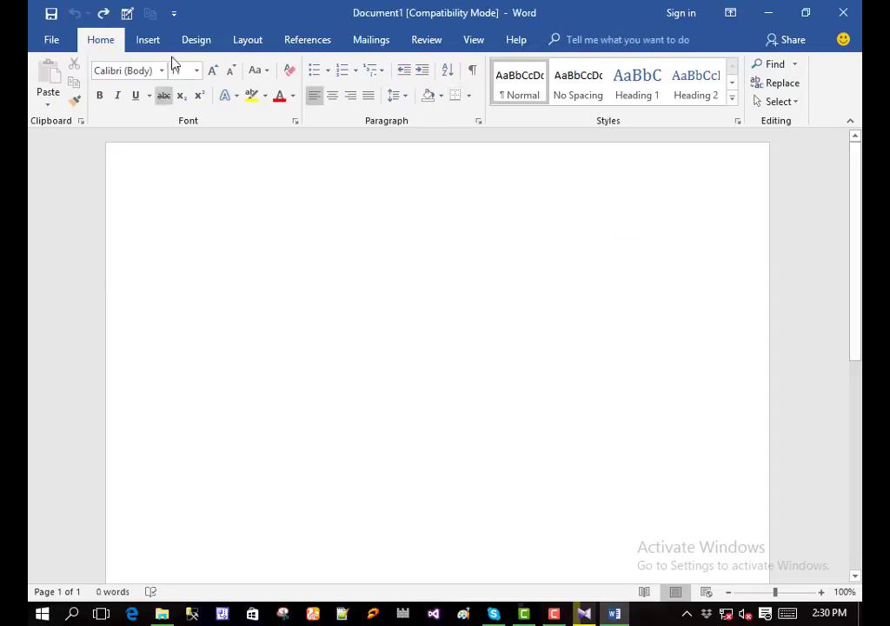
# - Insert a table with 5 columns, 3 rows and automatic fixed column width by specifying its dimensions
pyautogui.click(149, 40)
pyautogui.click(137, 97)
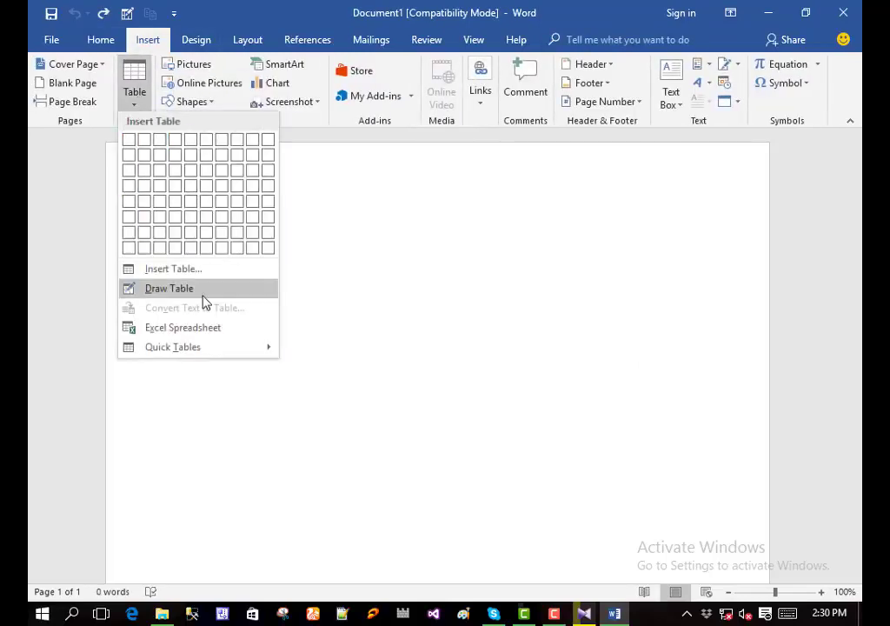
pyautogui.click(191, 271)
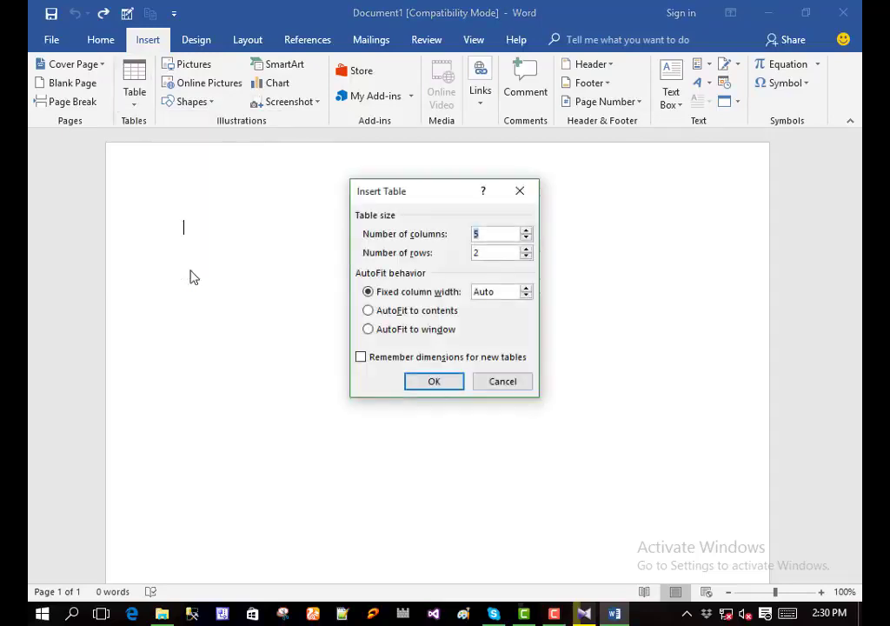
pyautogui.moveTo(363, 193); pyautogui.dragTo(336, 195)
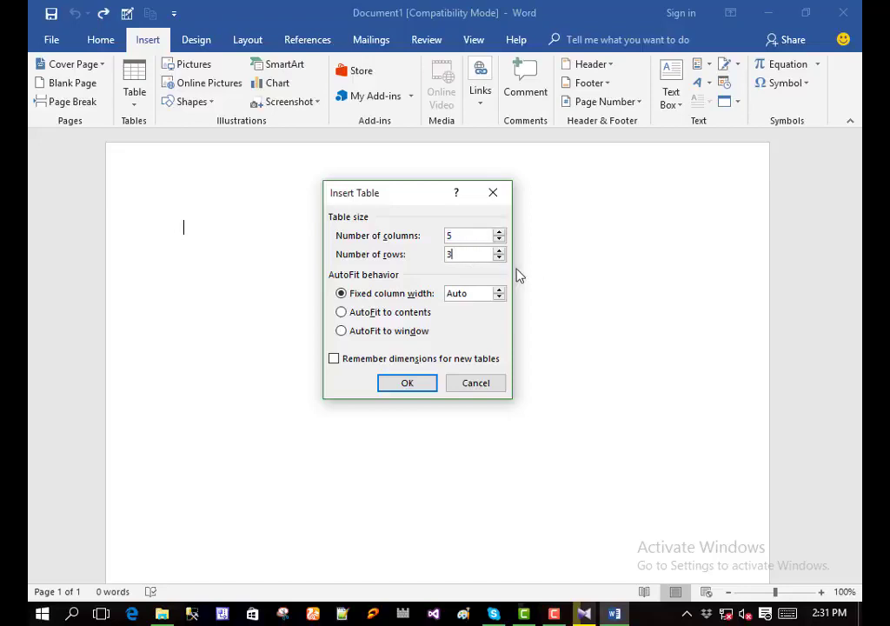
pyautogui.click(407, 383)
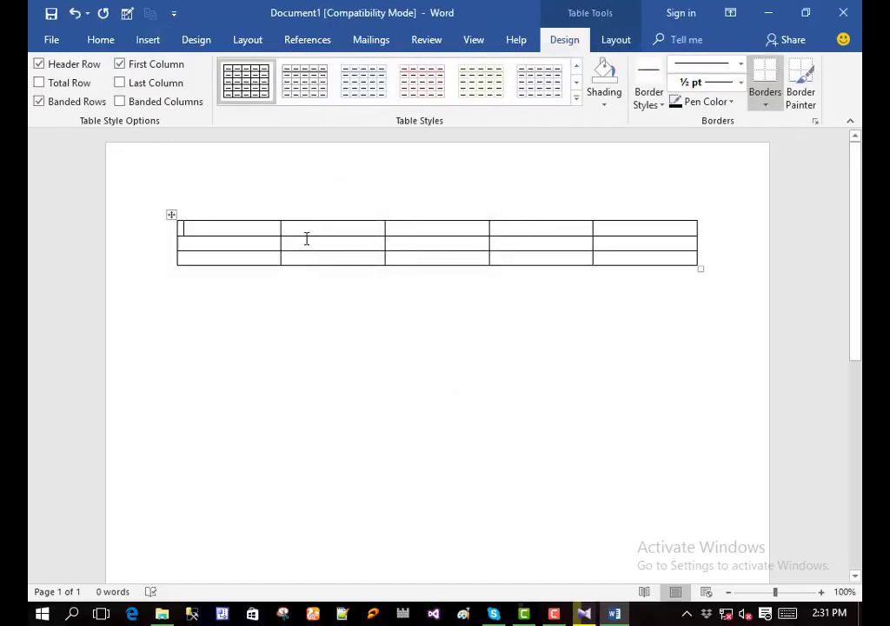
# - Highlight the table's columns one after another to show them, and deselect
pyautogui.click(220, 218)
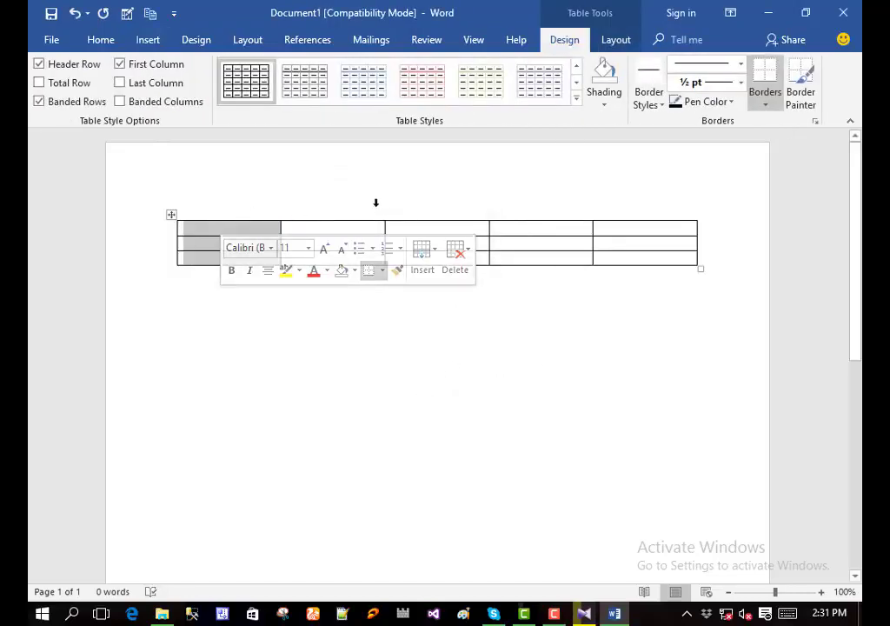
pyautogui.moveTo(375, 201); pyautogui.dragTo(432, 206)
pyautogui.click(434, 206)
pyautogui.click(557, 198)
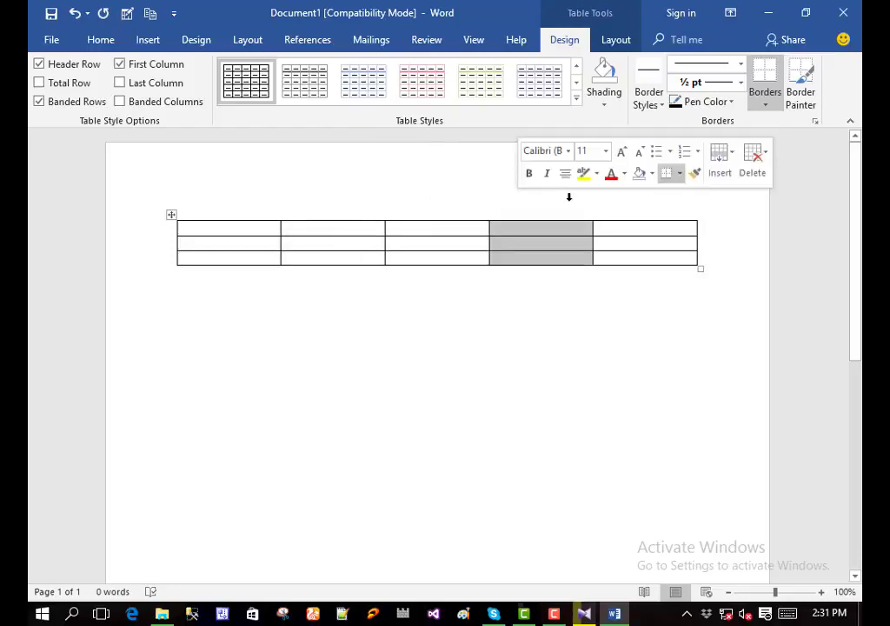
pyautogui.click(643, 198)
pyautogui.click(227, 278)
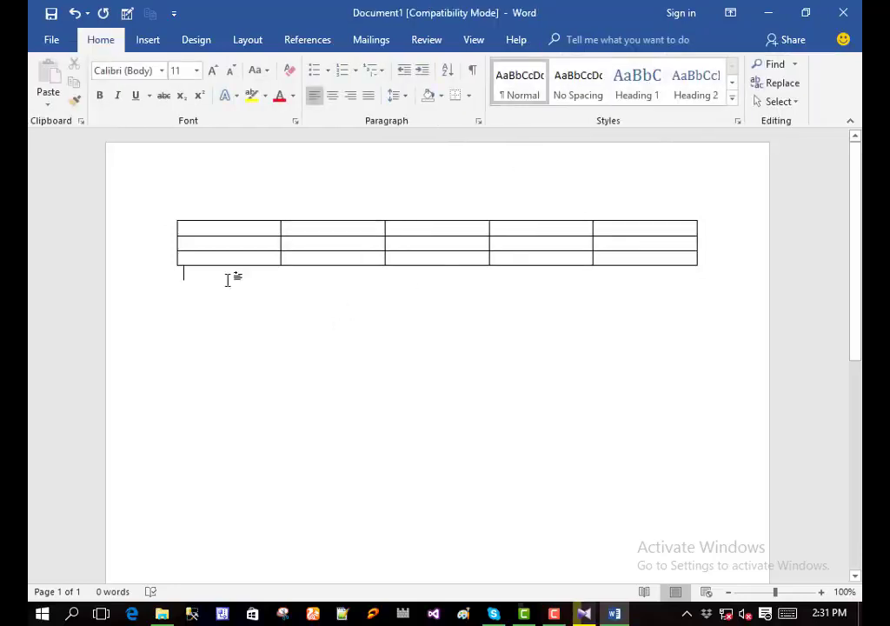
# - Highlight each of the table's three rows in turn, ending with the last row
pyautogui.click(160, 232)
pyautogui.click(161, 245)
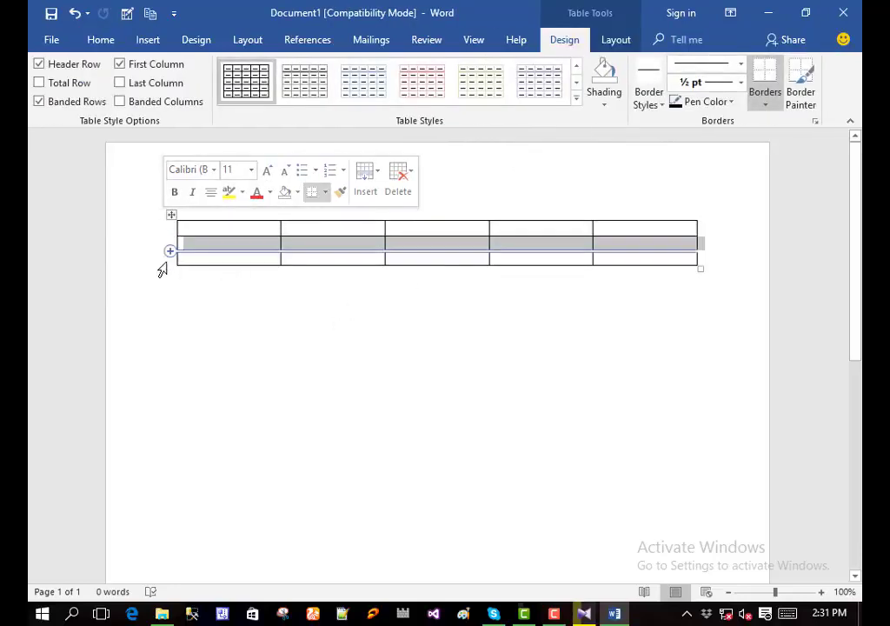
pyautogui.click(161, 259)
pyautogui.click(395, 334)
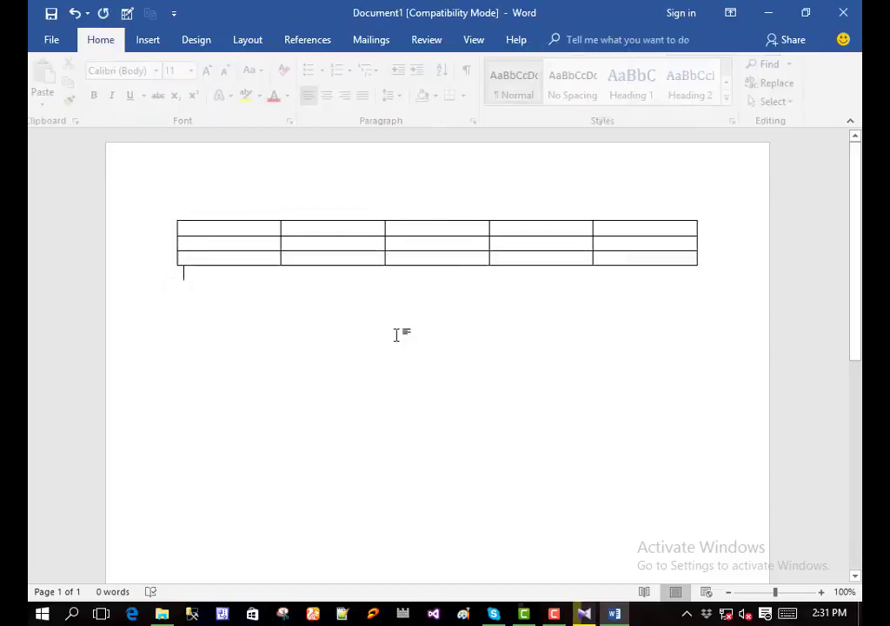
pyautogui.click(136, 268)
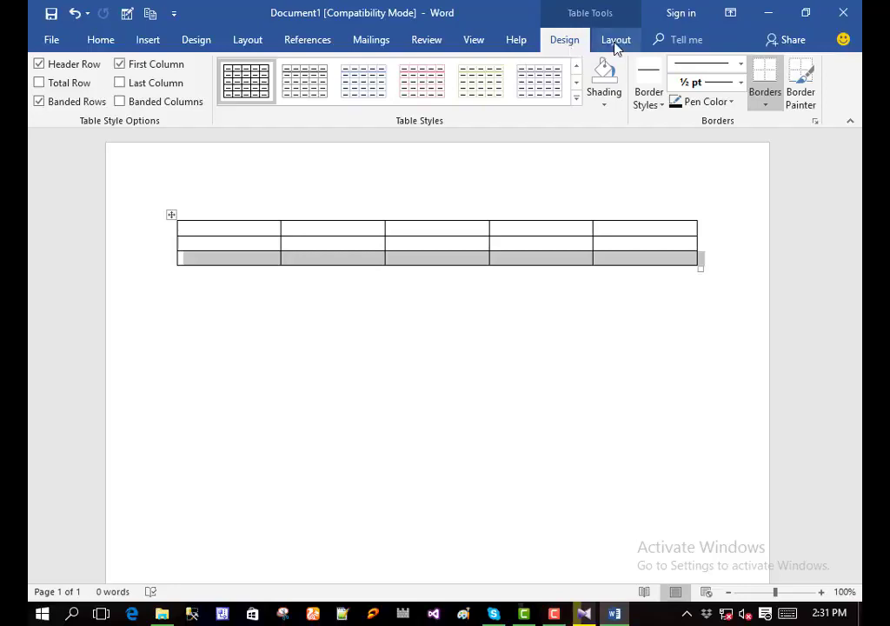
# - Deselect the last row, undo the 5x3 table insertion and return to the insertion commands
pyautogui.click(334, 385)
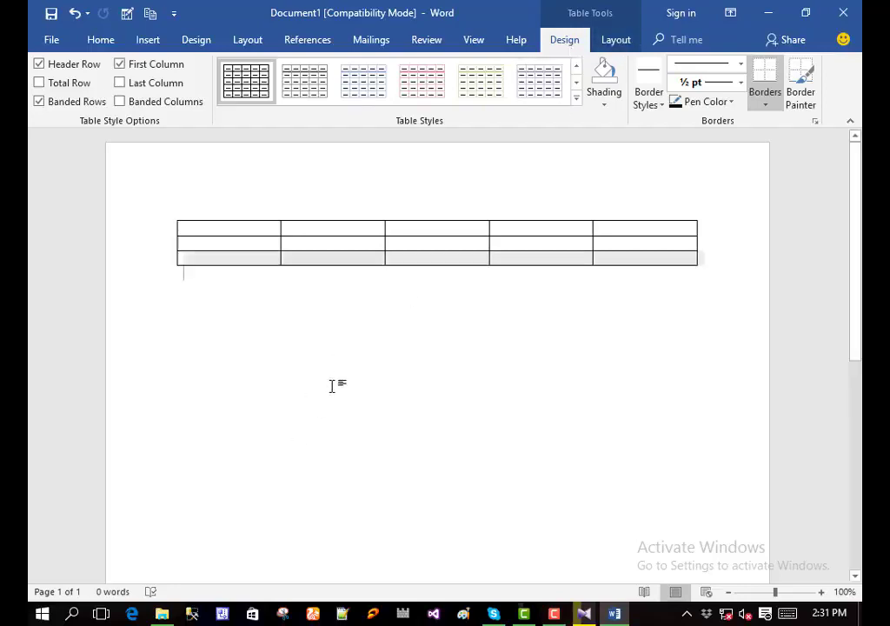
pyautogui.hotkey('ctrl', 'z')
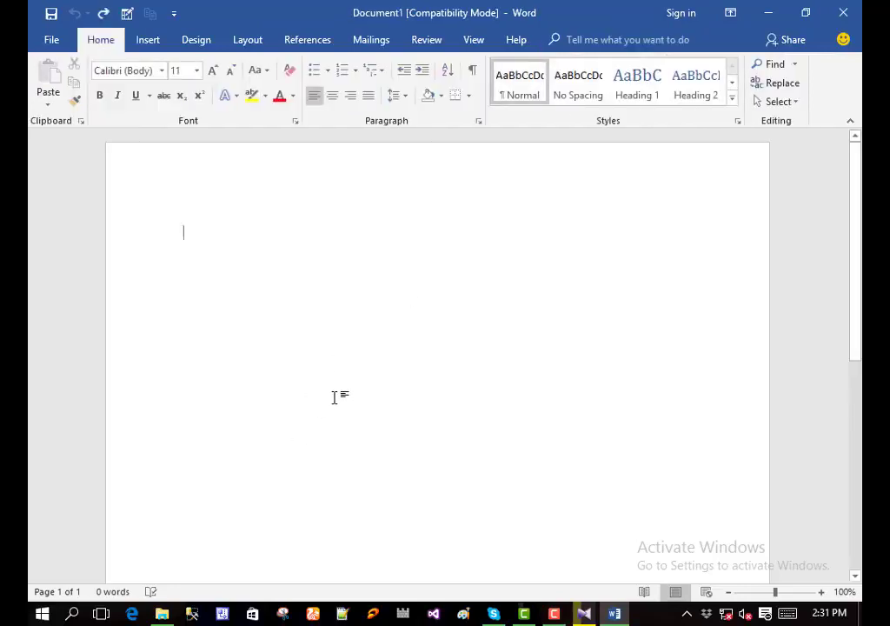
pyautogui.click(148, 41)
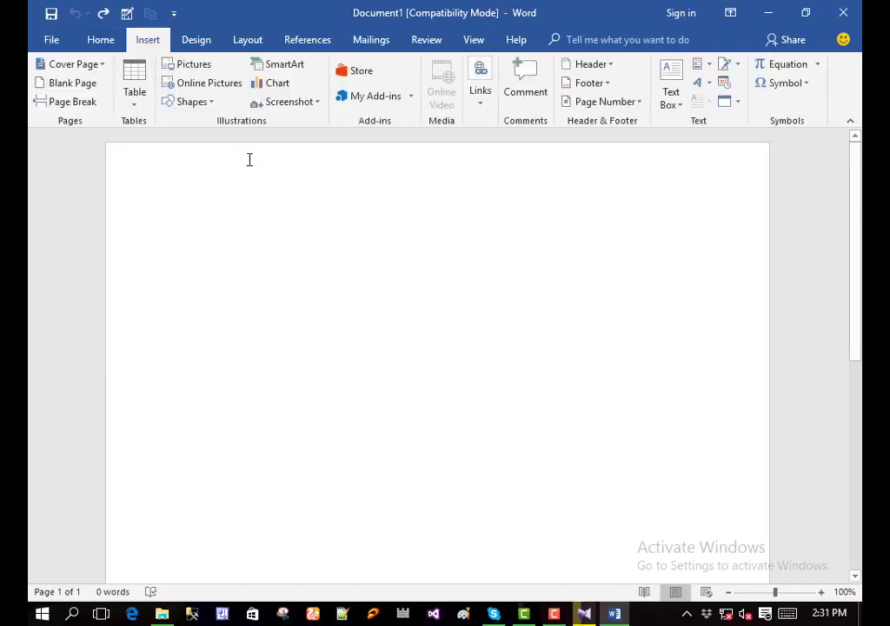
pyautogui.click(142, 106)
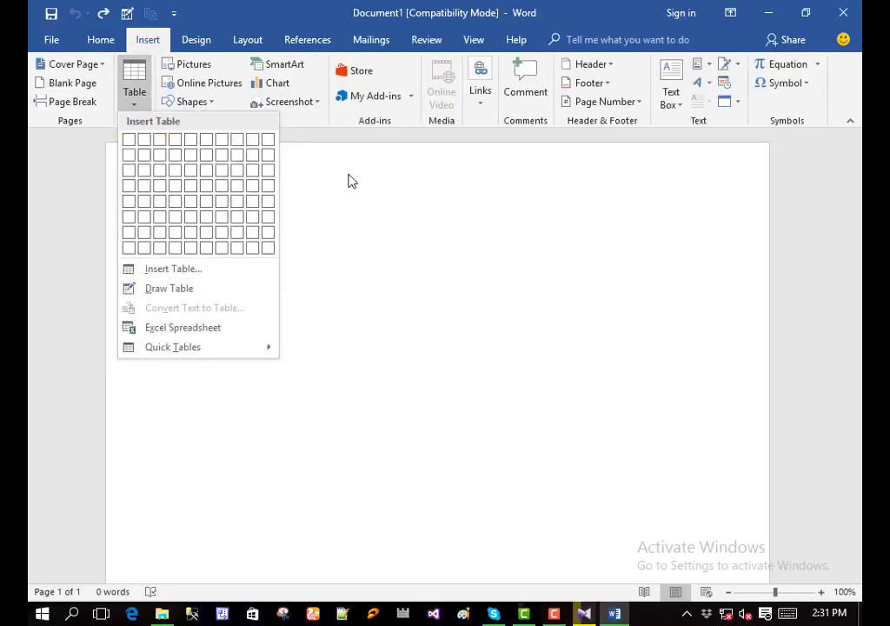
pyautogui.click(347, 179)
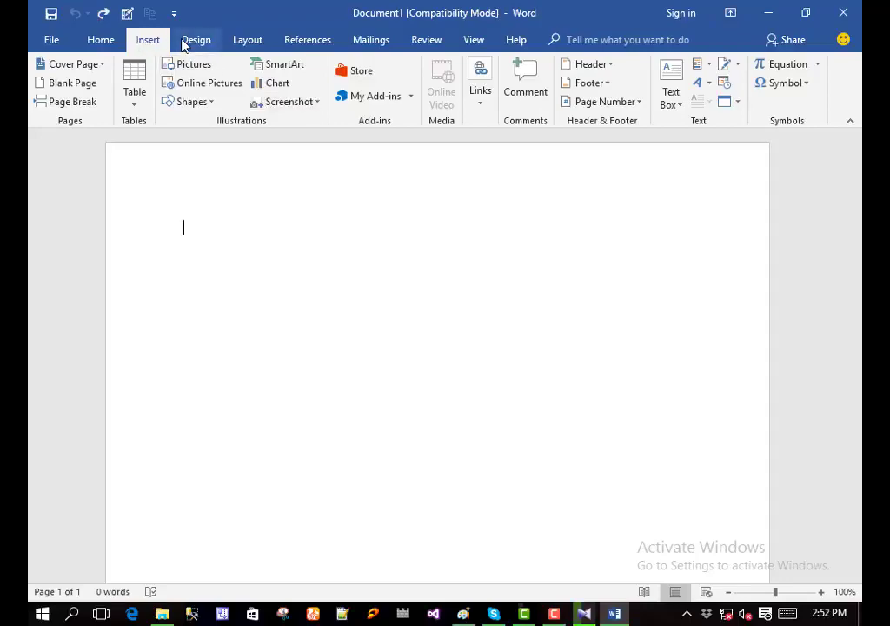
# - Insert the Facebook JPG image from the Pictures folder into the blank document
pyautogui.click(189, 65)
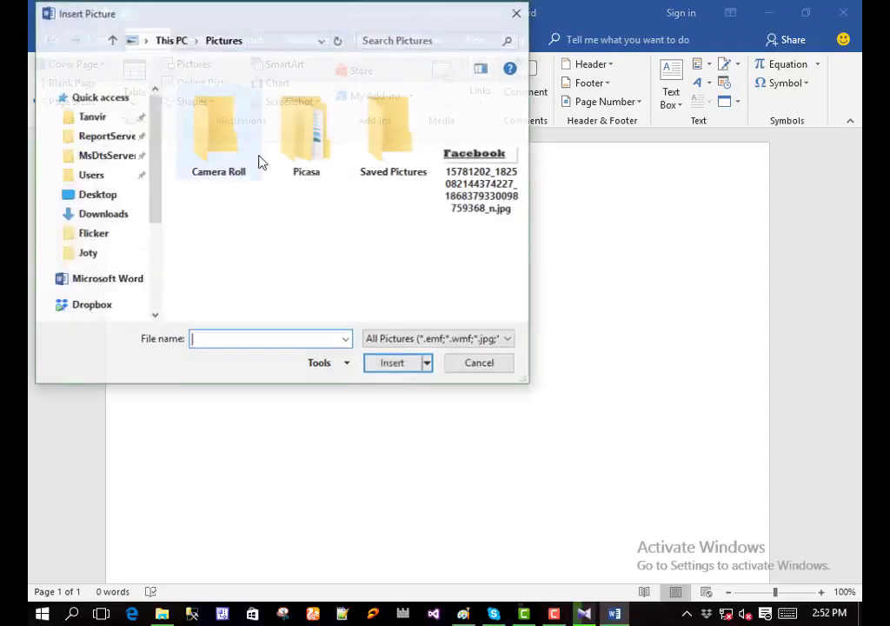
pyautogui.click(462, 168)
pyautogui.click(394, 366)
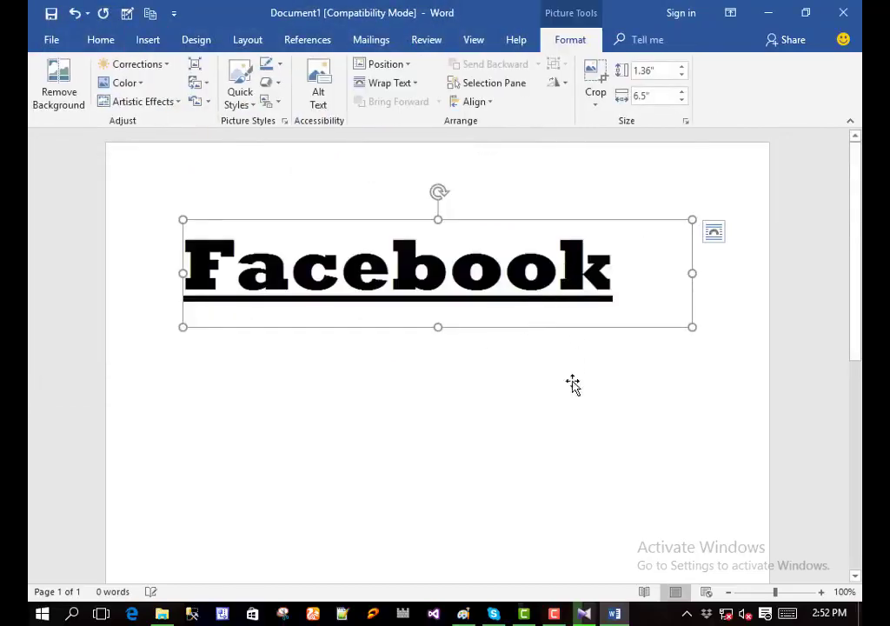
# - Try to reposition the inserted picture, and shrink it to about 0.96" high and 2.69" wide
pyautogui.moveTo(315, 272); pyautogui.dragTo(622, 267)
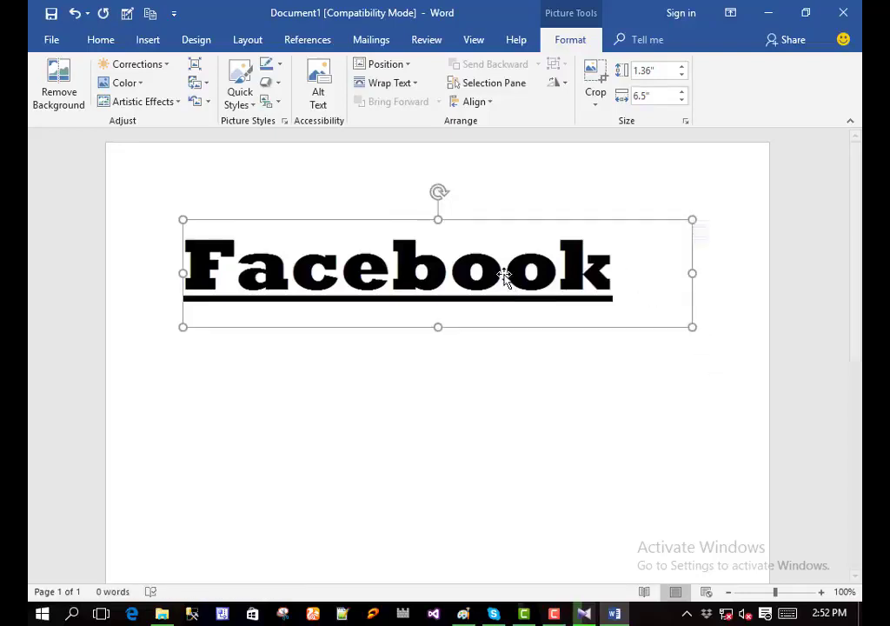
pyautogui.moveTo(507, 278)
pyautogui.mouseDown()
pyautogui.moveTo(524, 242)
pyautogui.moveTo(533, 244)
pyautogui.moveTo(564, 367)
pyautogui.moveTo(653, 288)
pyautogui.moveTo(495, 273)
pyautogui.mouseUp()
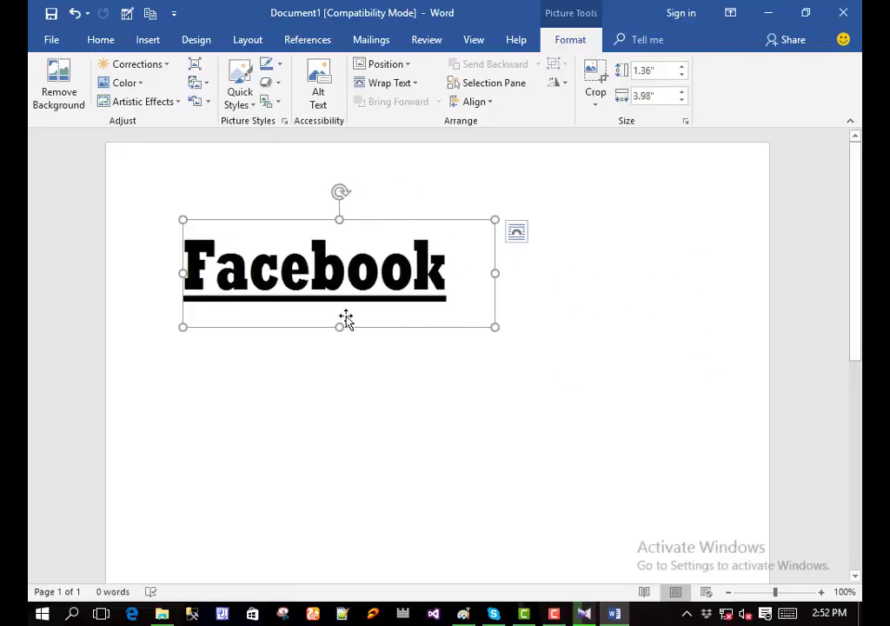
pyautogui.moveTo(337, 327); pyautogui.dragTo(338, 295)
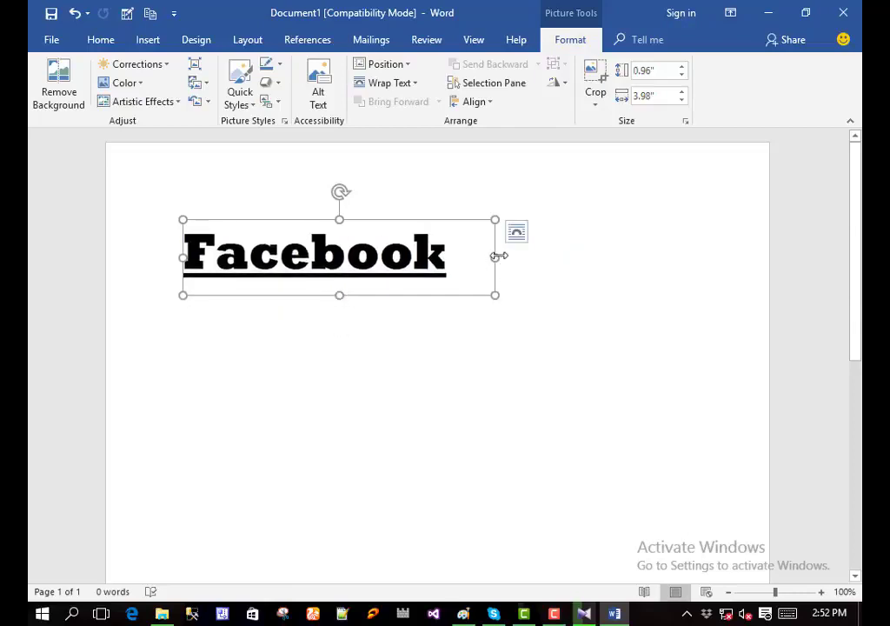
pyautogui.moveTo(492, 255); pyautogui.dragTo(396, 255)
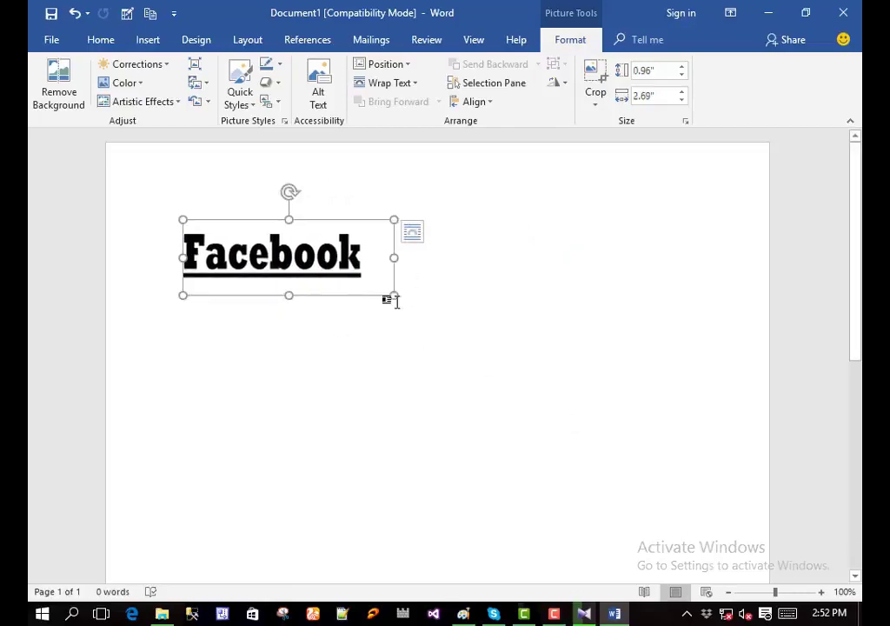
pyautogui.moveTo(394, 293); pyautogui.dragTo(364, 272)
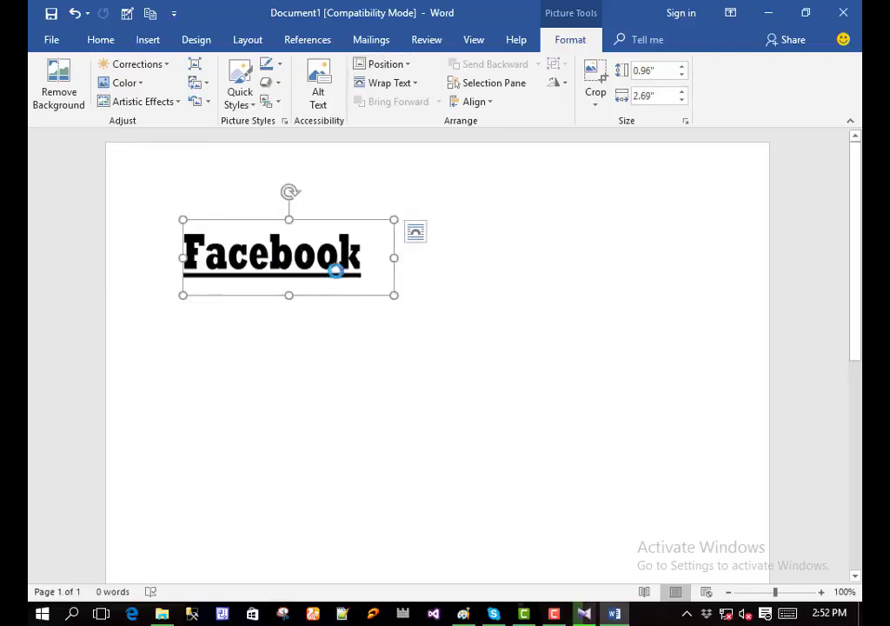
# - Review the picture's layout options, set its text wrapping to Behind Text, and deselect it
pyautogui.click(414, 232)
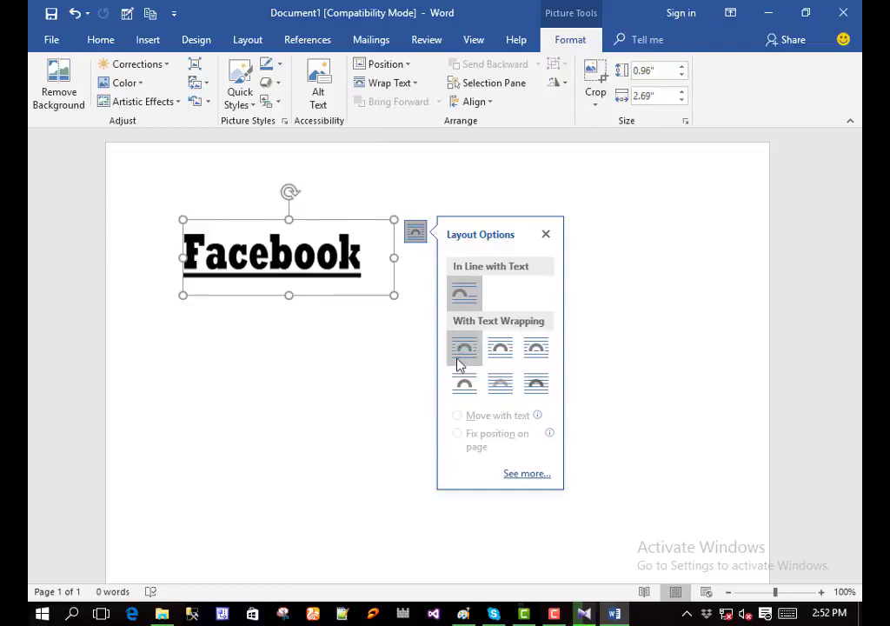
pyautogui.click(400, 82)
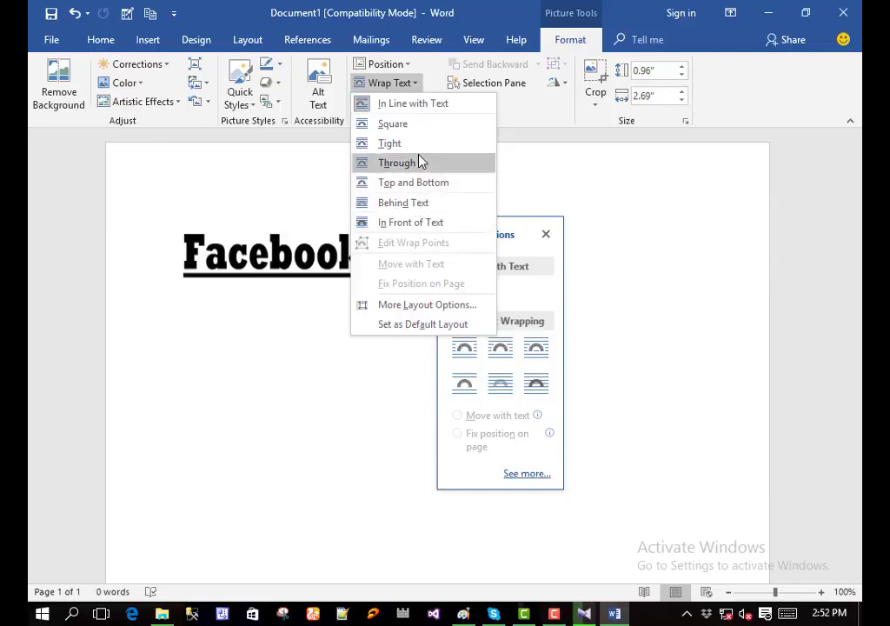
pyautogui.click(413, 212)
pyautogui.click(623, 270)
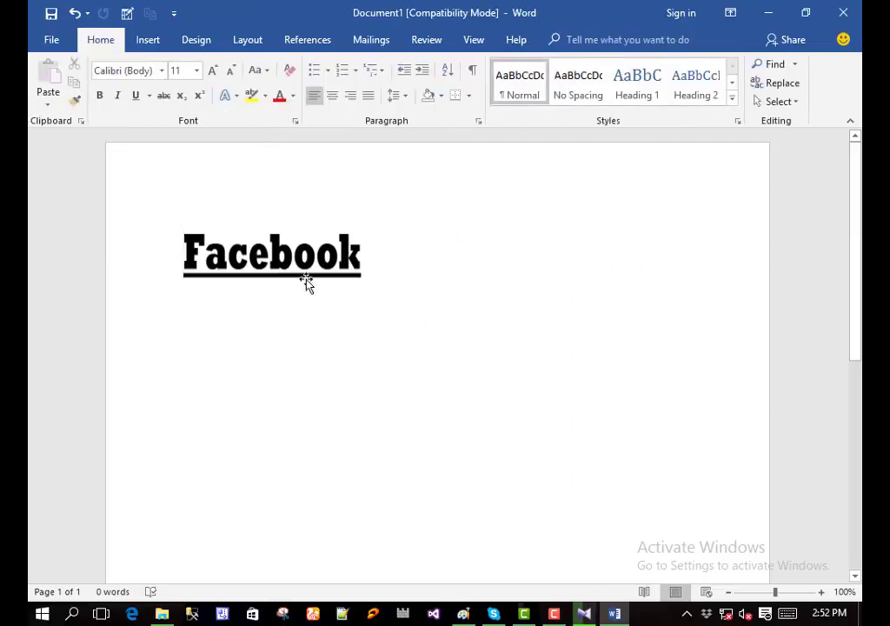
# - Move the picture around the page to the right of centre and narrow it to about 1.66" wide
pyautogui.moveTo(297, 258); pyautogui.dragTo(379, 292)
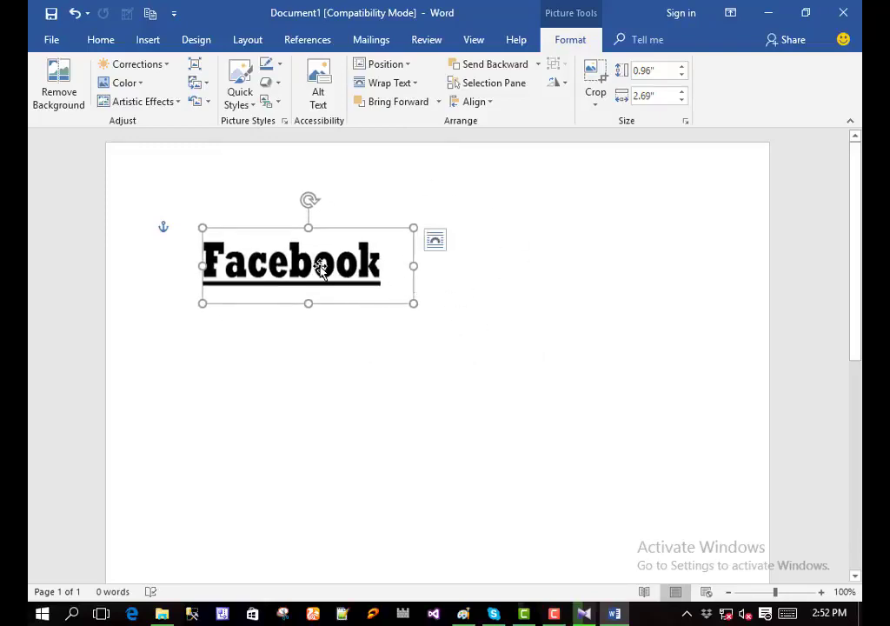
pyautogui.moveTo(320, 268); pyautogui.dragTo(457, 262)
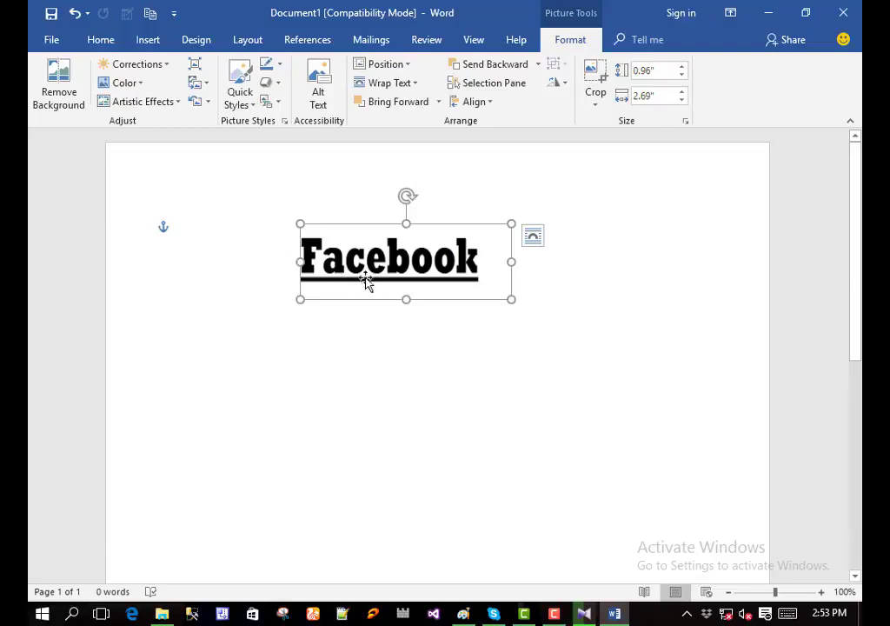
pyautogui.moveTo(366, 281); pyautogui.dragTo(533, 351)
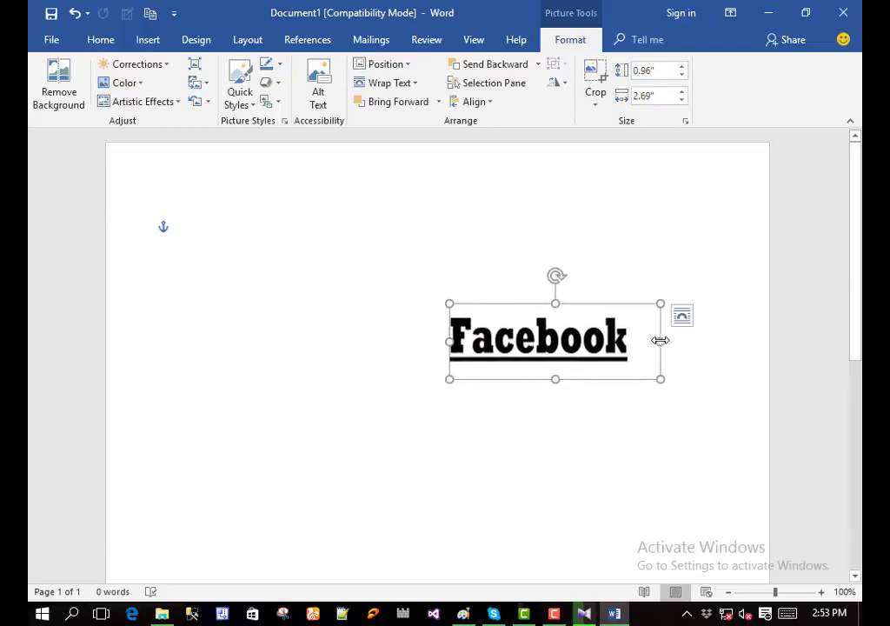
pyautogui.moveTo(661, 340); pyautogui.dragTo(579, 340)
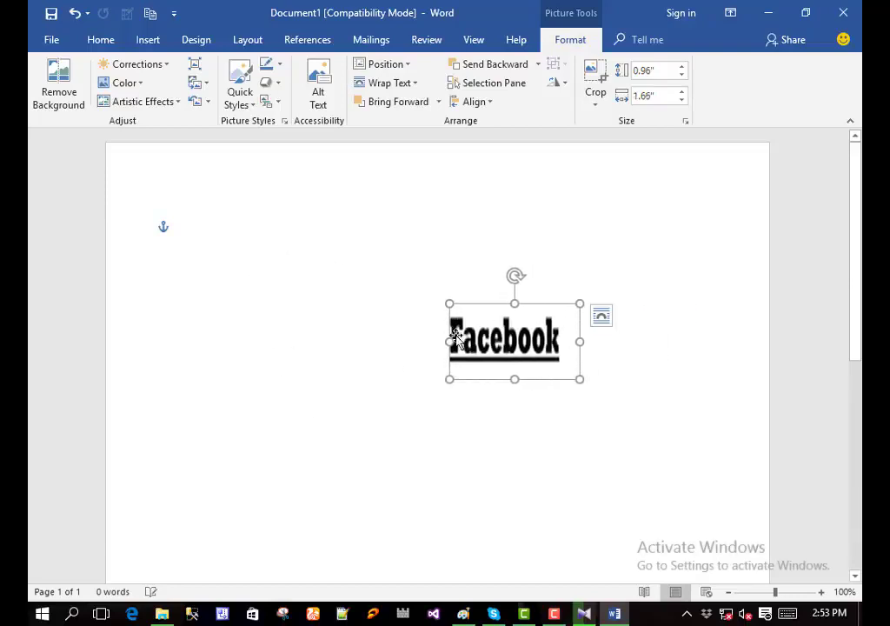
# - Keep the picture's wrapping as Behind Text and enter "Info Bdupdate" on the document's first line
pyautogui.click(395, 82)
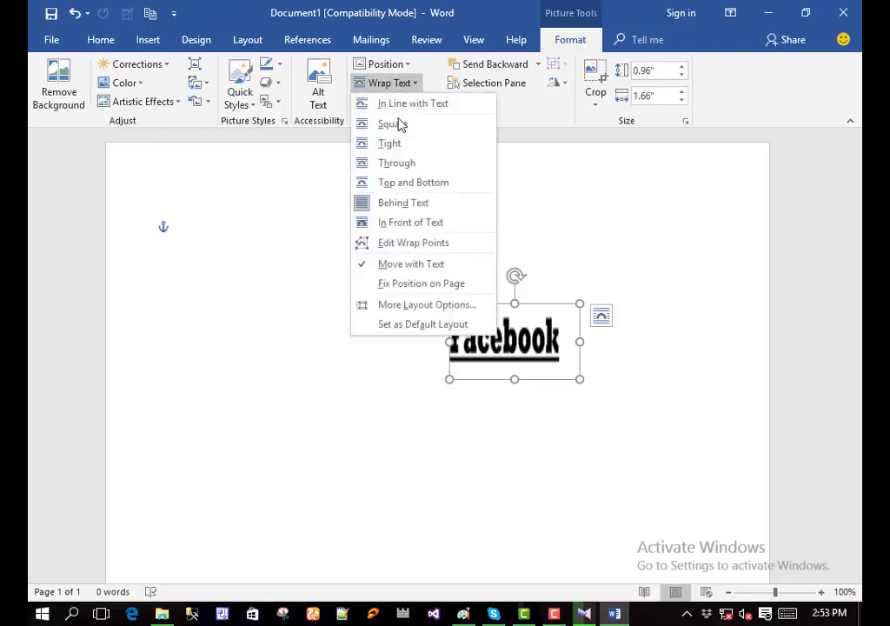
pyautogui.click(396, 204)
pyautogui.click(344, 243)
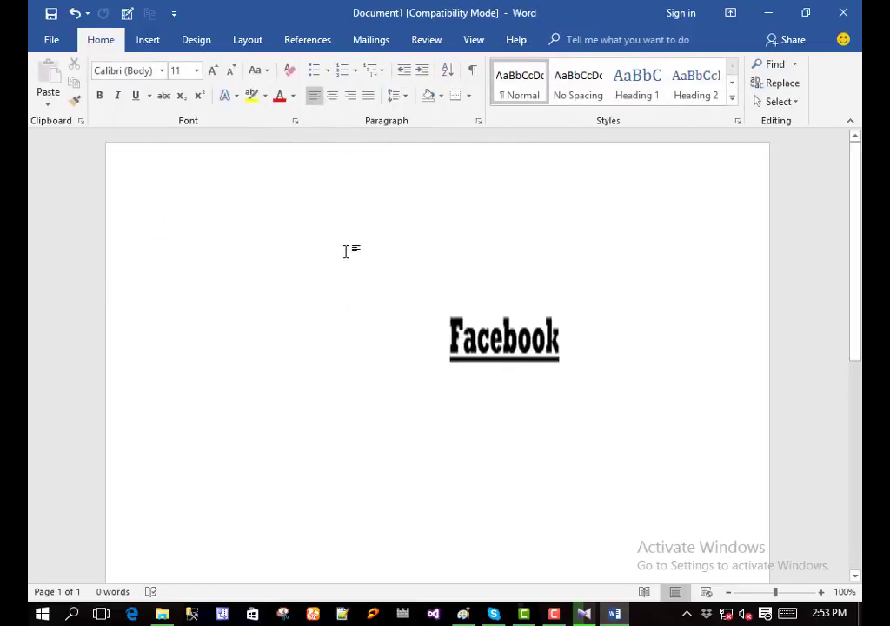
pyautogui.write('In')
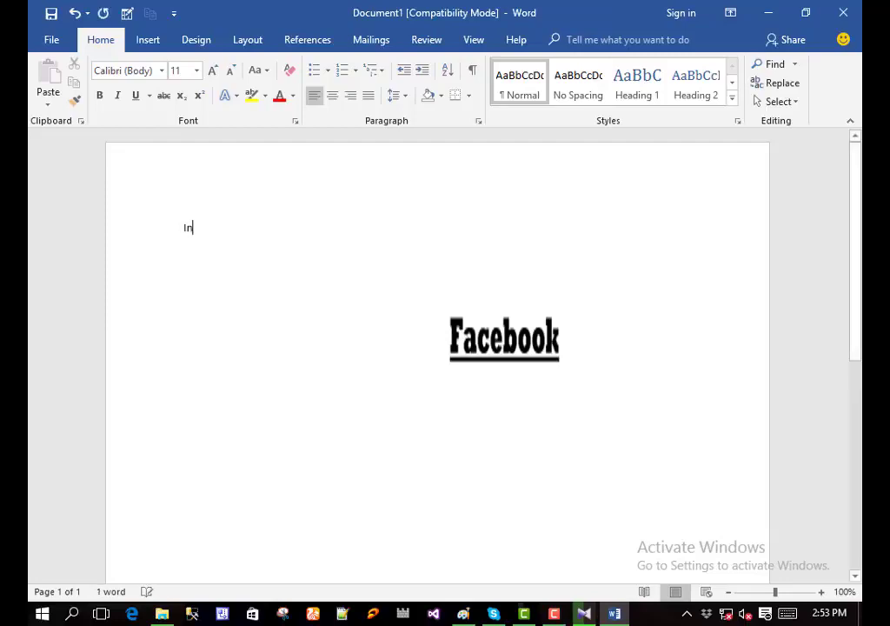
pyautogui.write('fo Bdupdate')
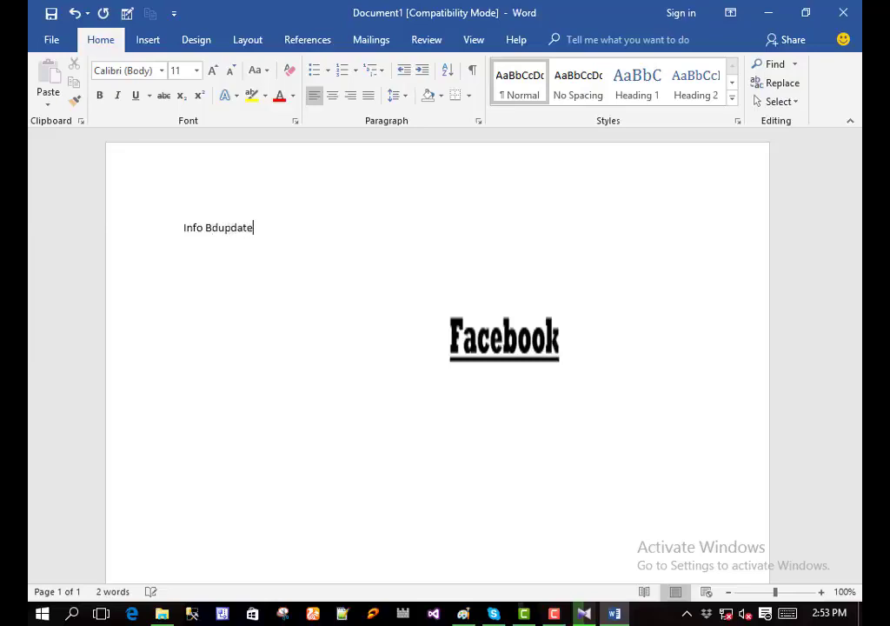
# - Move the picture onto the "Info Bdupdate" text and set its text wrapping to In Front of Text
pyautogui.moveTo(512, 363); pyautogui.dragTo(259, 258)
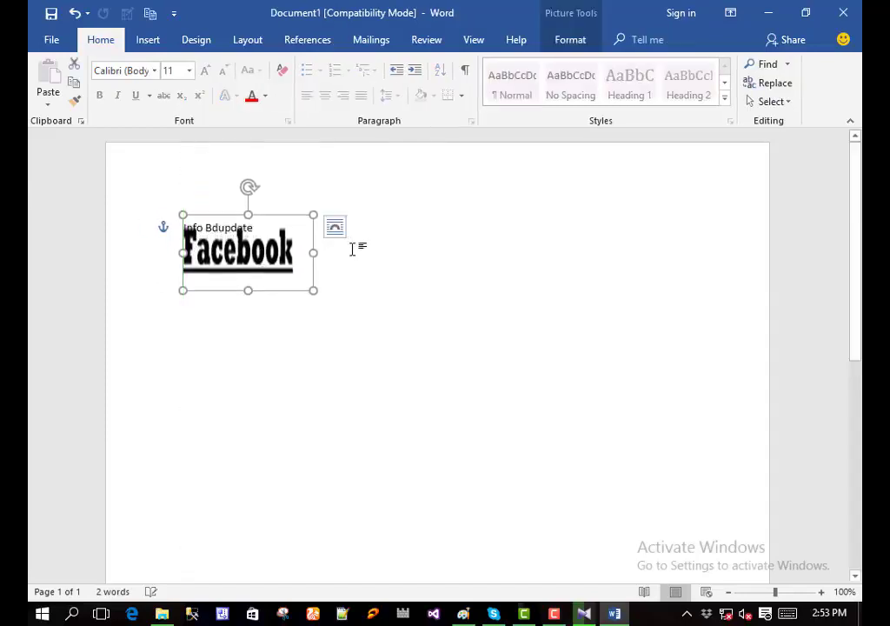
pyautogui.click(252, 41)
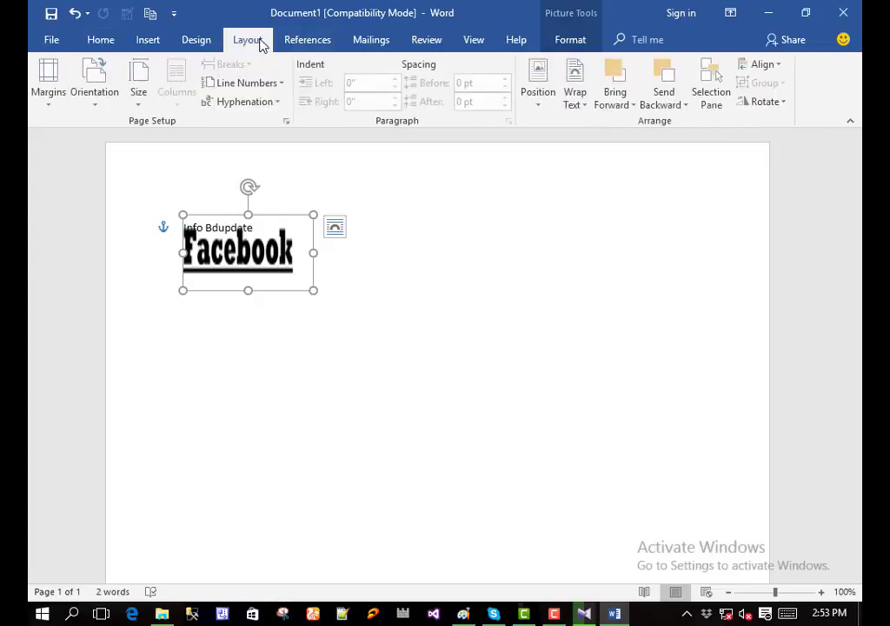
pyautogui.click(576, 90)
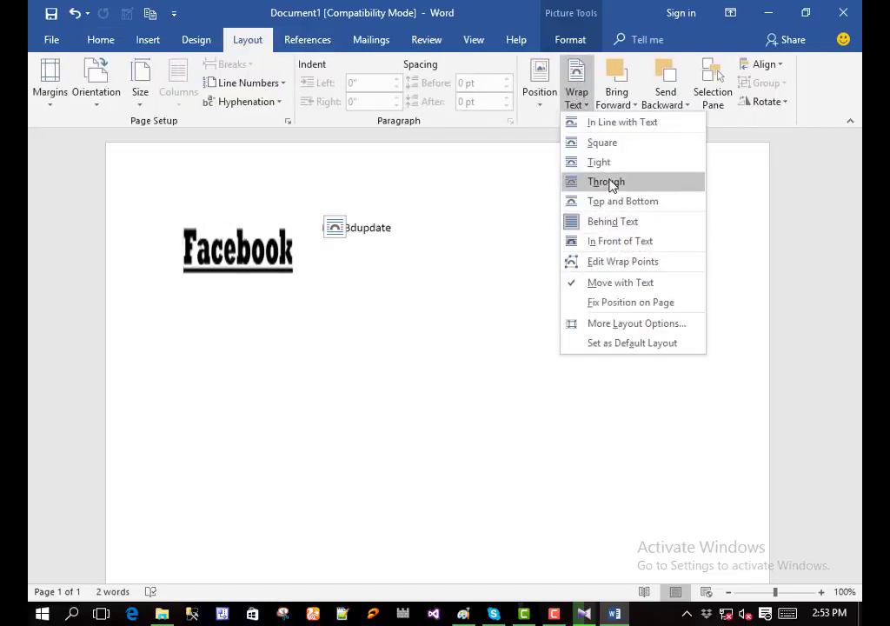
pyautogui.click(622, 243)
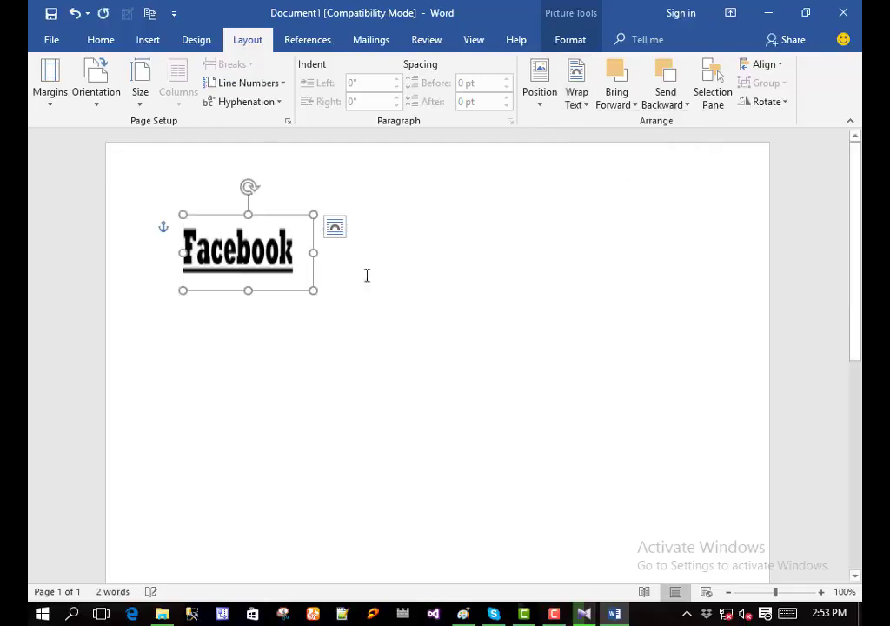
# - Shift the picture slightly up and left while still covering the text, and review its wrapping options without changing them
pyautogui.moveTo(274, 251); pyautogui.dragTo(251, 237)
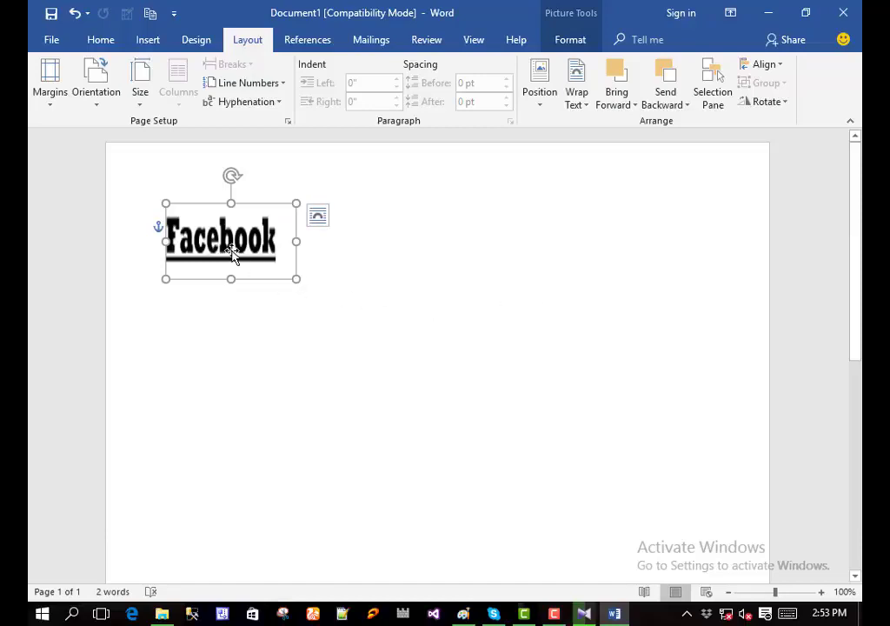
pyautogui.moveTo(232, 253)
pyautogui.mouseDown()
pyautogui.moveTo(373, 256)
pyautogui.moveTo(258, 218)
pyautogui.moveTo(209, 223)
pyautogui.moveTo(224, 234)
pyautogui.mouseUp()
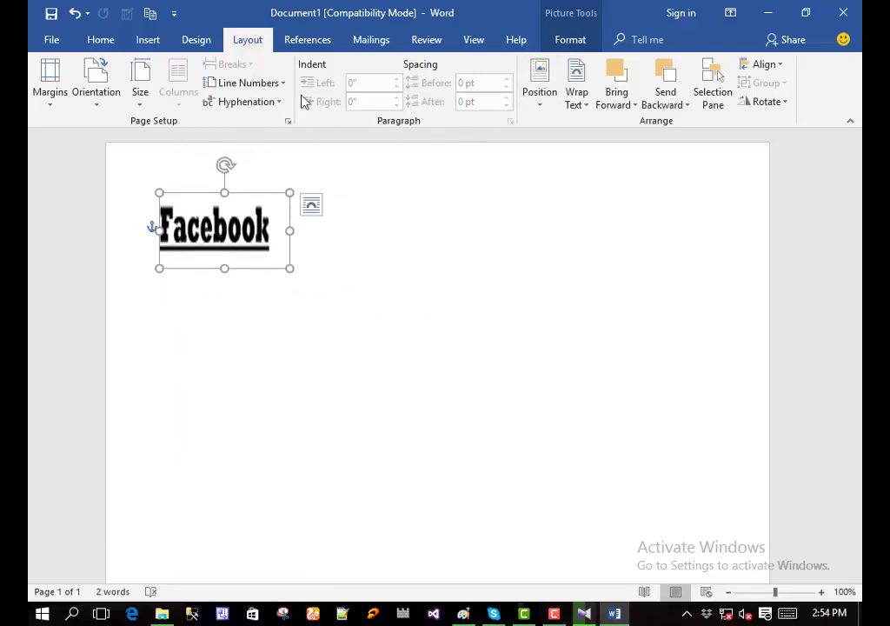
pyautogui.click(576, 94)
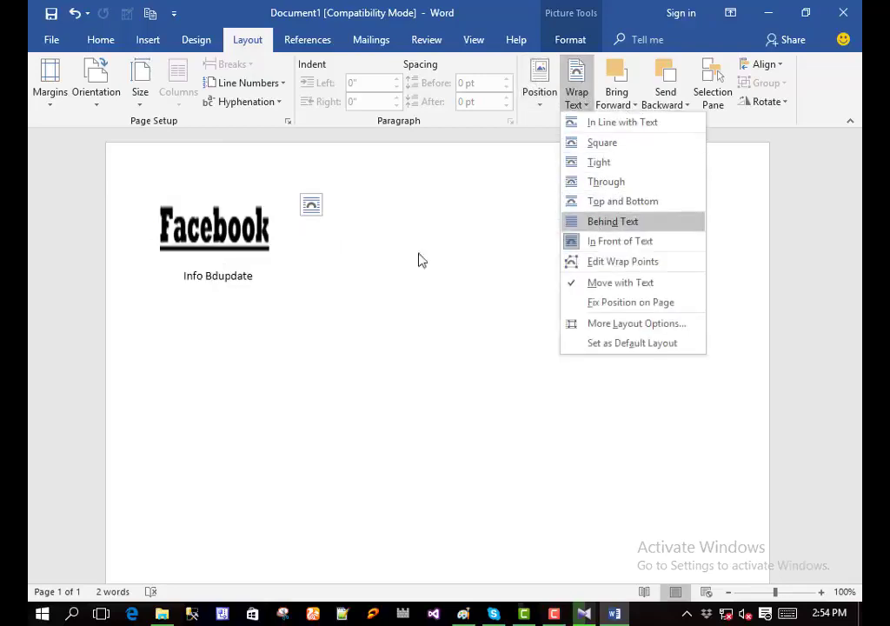
pyautogui.click(222, 227)
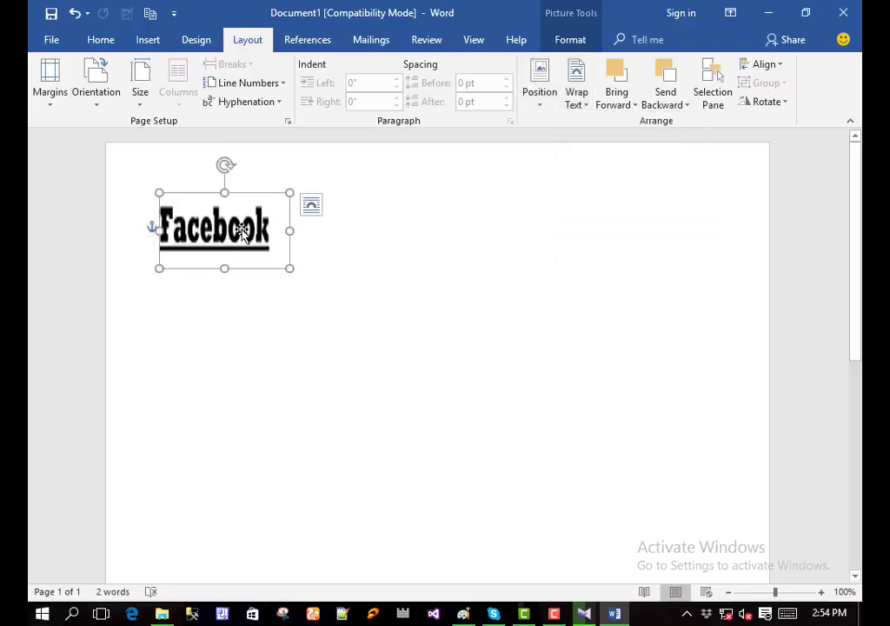
# - Move the picture away from the text to the right side of the page, narrow it, and deselect it
pyautogui.moveTo(243, 231); pyautogui.dragTo(618, 290)
pyautogui.moveTo(674, 287); pyautogui.dragTo(606, 287)
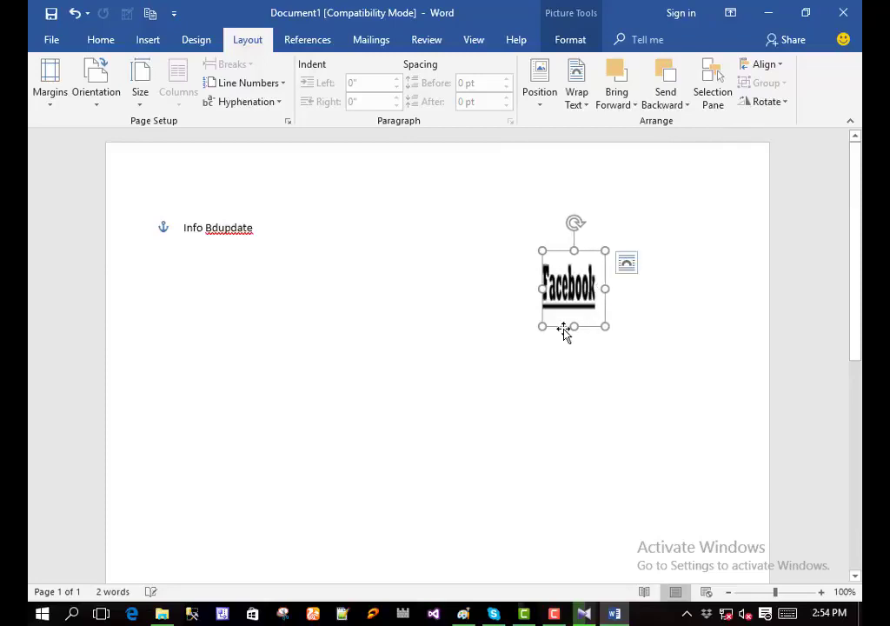
pyautogui.click(409, 261)
# - Return to the insertion commands and delete the "Info Bdupdate" text from the page
pyautogui.click(150, 40)
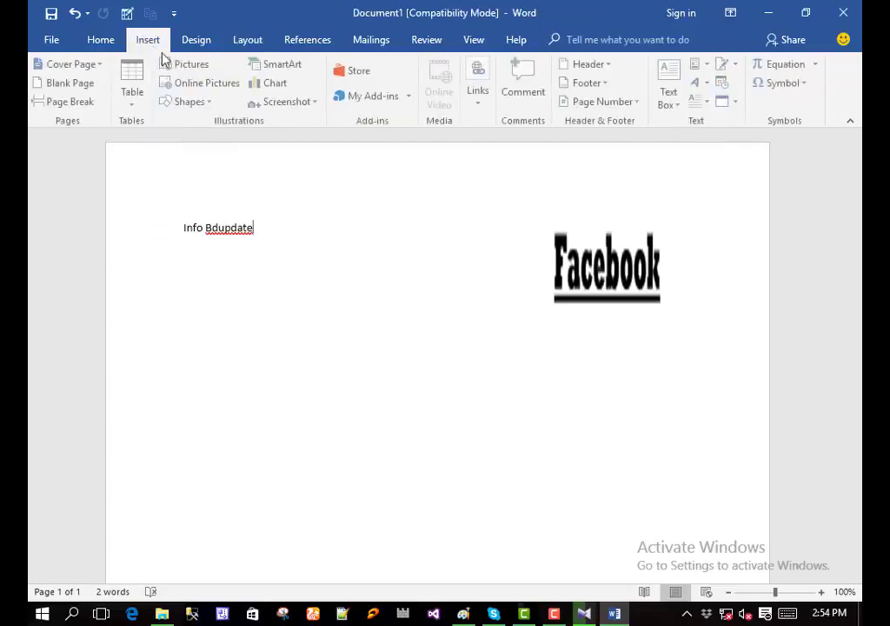
pyautogui.click(189, 87)
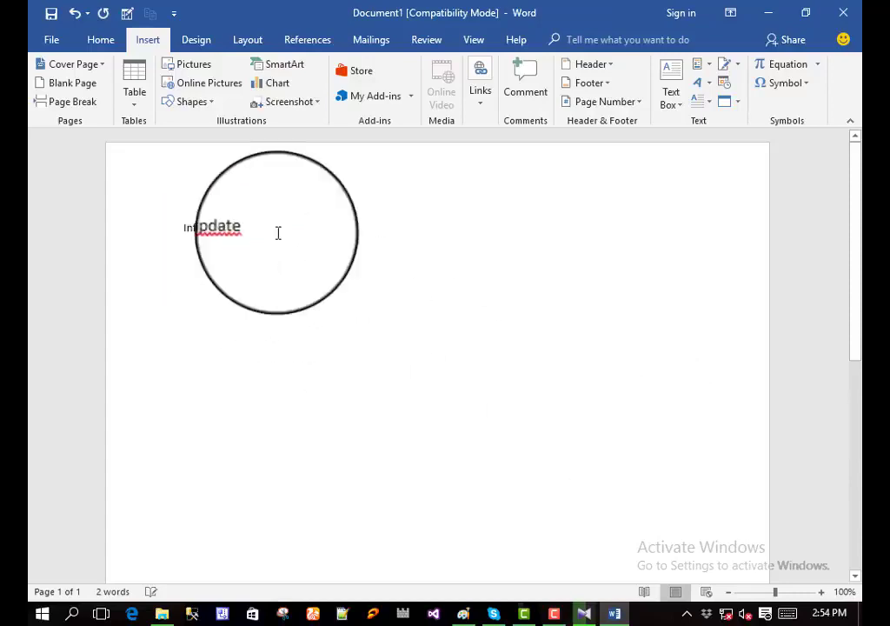
pyautogui.moveTo(278, 232); pyautogui.dragTo(155, 222)
pyautogui.press('Delete')
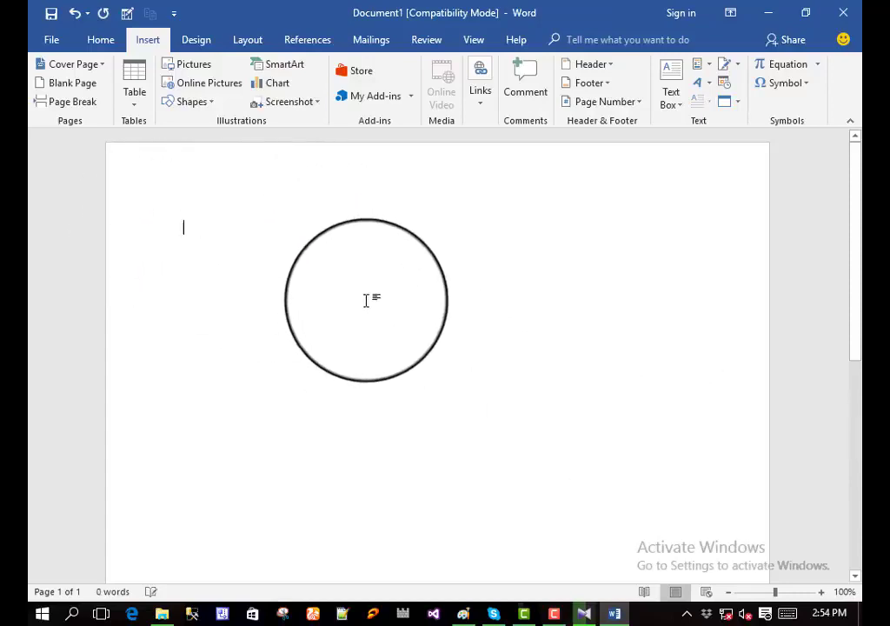
# - Draw a large heart shape from the basic shapes in the middle of the page
pyautogui.click(193, 101)
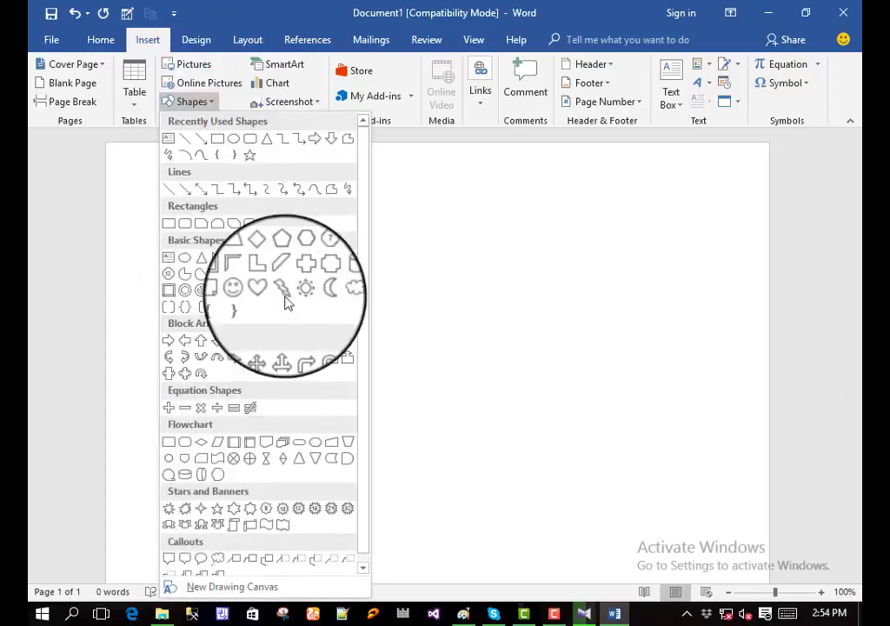
pyautogui.click(270, 295)
pyautogui.moveTo(298, 293)
pyautogui.mouseDown()
pyautogui.moveTo(487, 516)
pyautogui.moveTo(562, 538)
pyautogui.moveTo(602, 477)
pyautogui.moveTo(672, 523)
pyautogui.mouseUp()
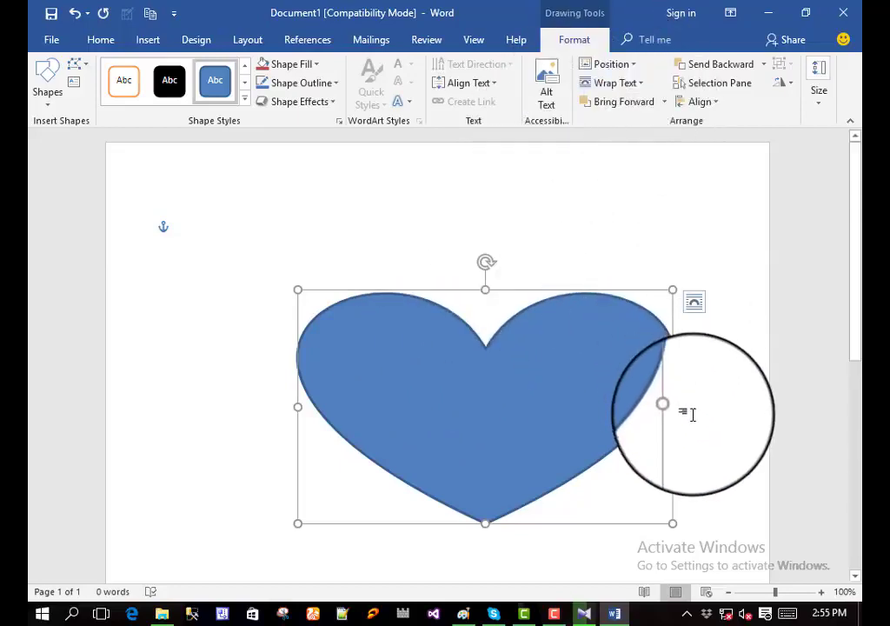
# - Set the heart's text wrapping to Behind Text and move it up and slightly left on the page
pyautogui.click(619, 83)
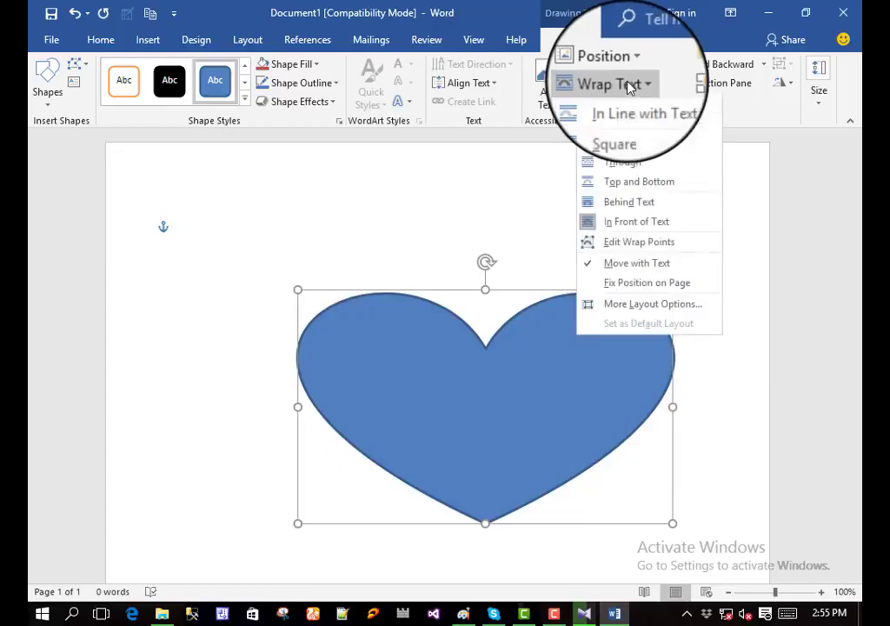
pyautogui.click(624, 210)
pyautogui.moveTo(551, 313); pyautogui.dragTo(518, 295)
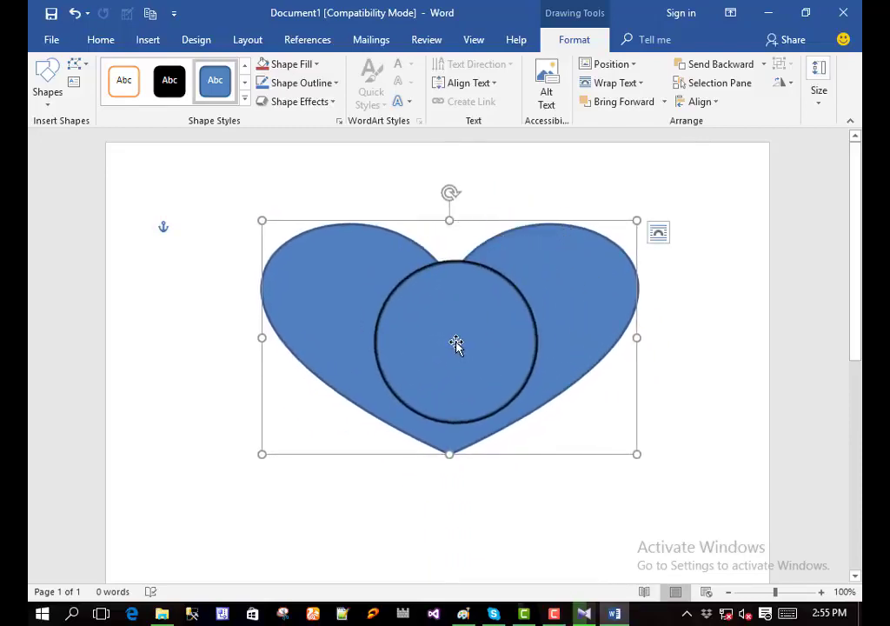
# - Add the text "Info" inside the heart
pyautogui.write('fffff')
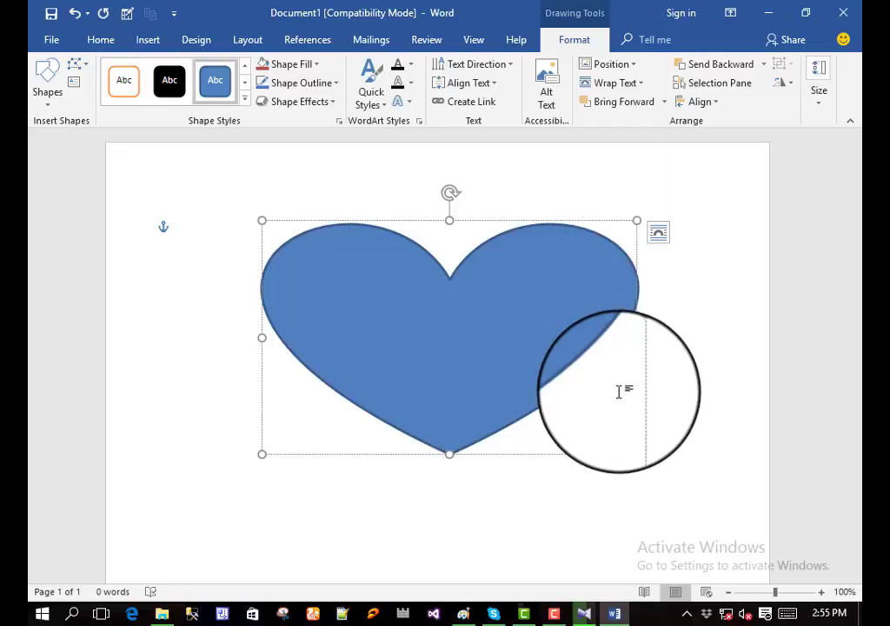
pyautogui.write('inf')
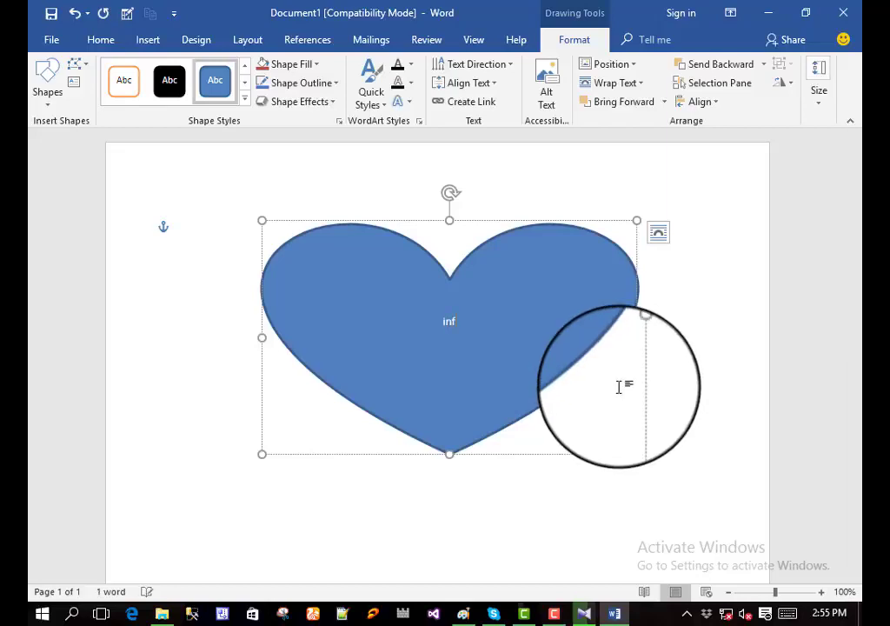
pyautogui.write('o')
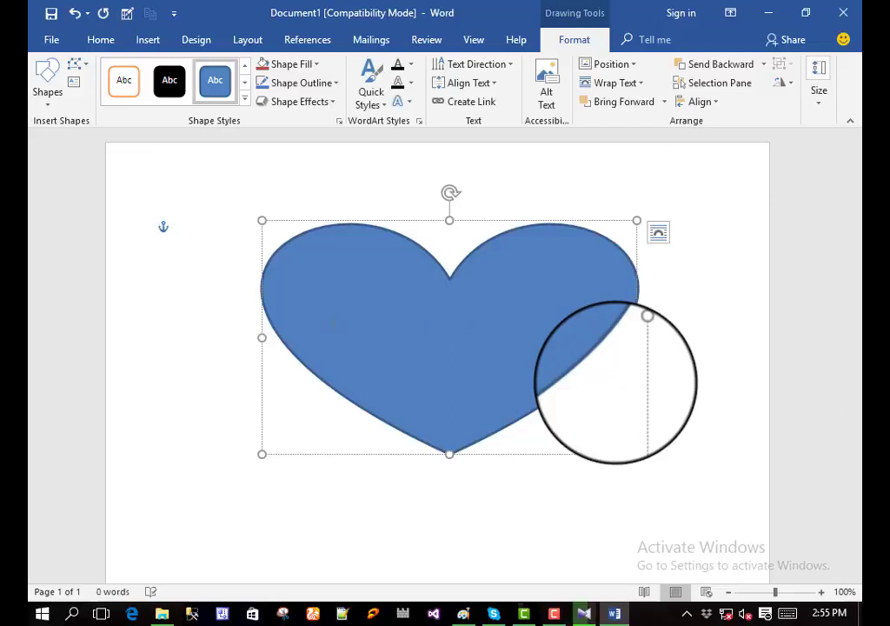
pyautogui.click(615, 383)
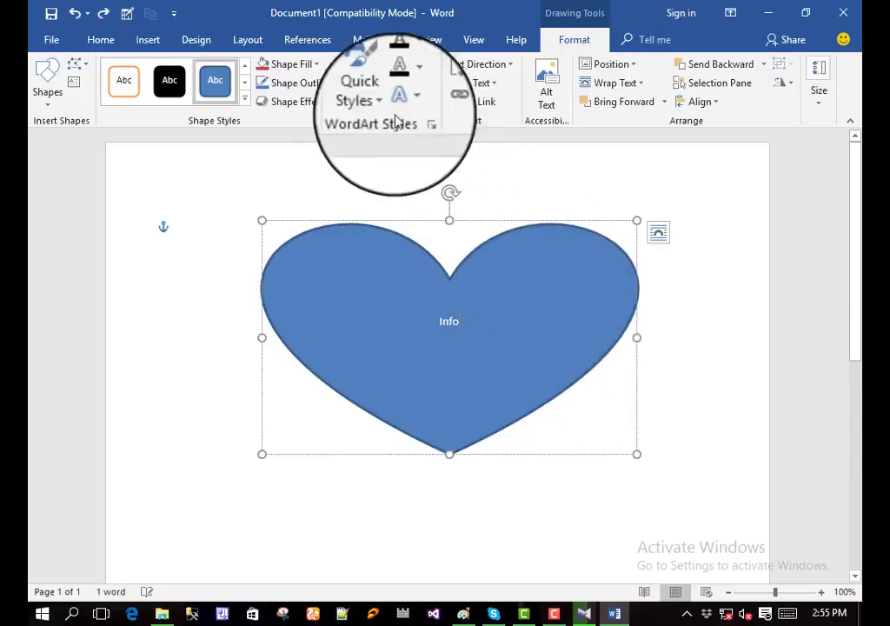
# - Browse the SmartArt graphic categories, including Process, Cycle, Relationship, Matrix, List, Picture and Office.com, to examine their layouts
pyautogui.click(146, 40)
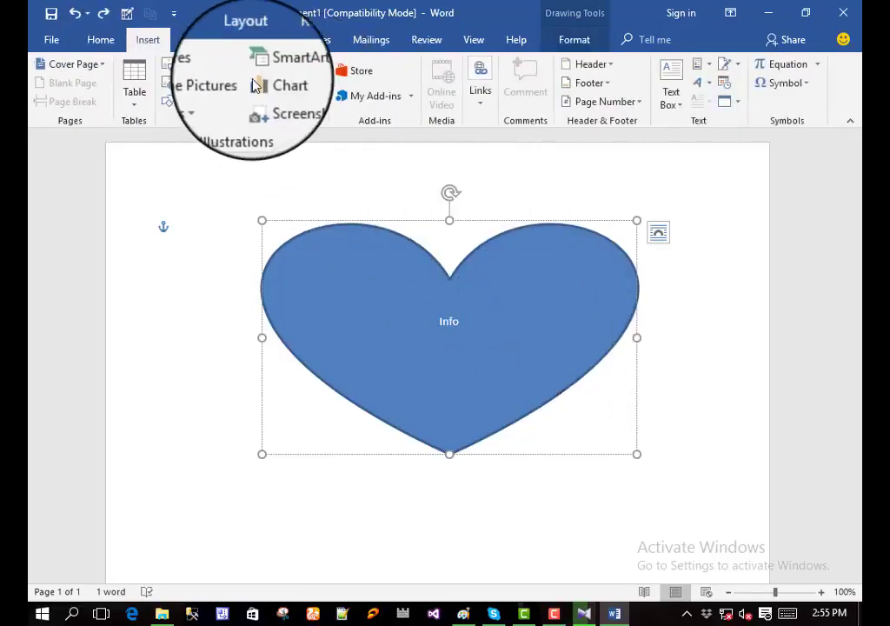
pyautogui.click(290, 69)
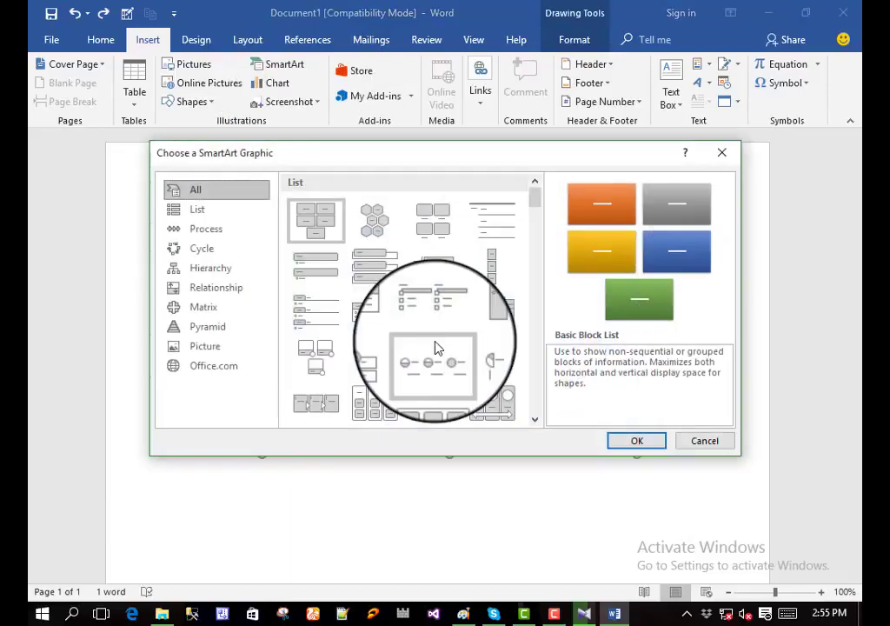
pyautogui.click(205, 229)
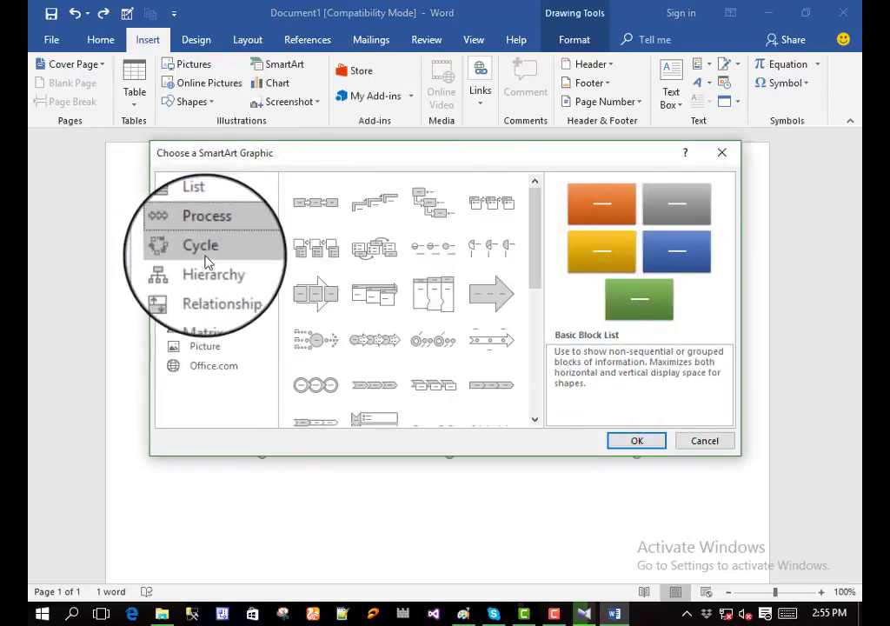
pyautogui.click(201, 249)
pyautogui.click(216, 287)
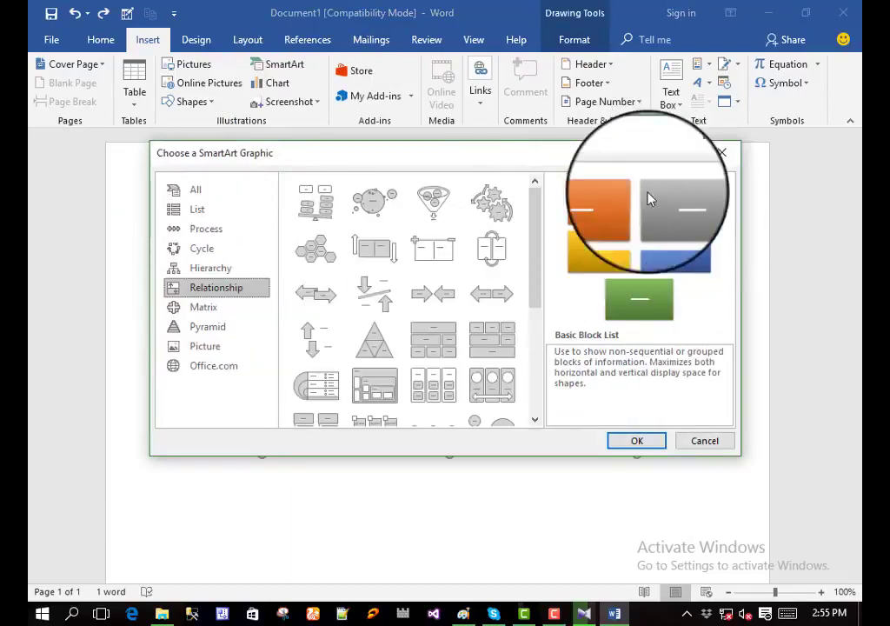
pyautogui.click(204, 306)
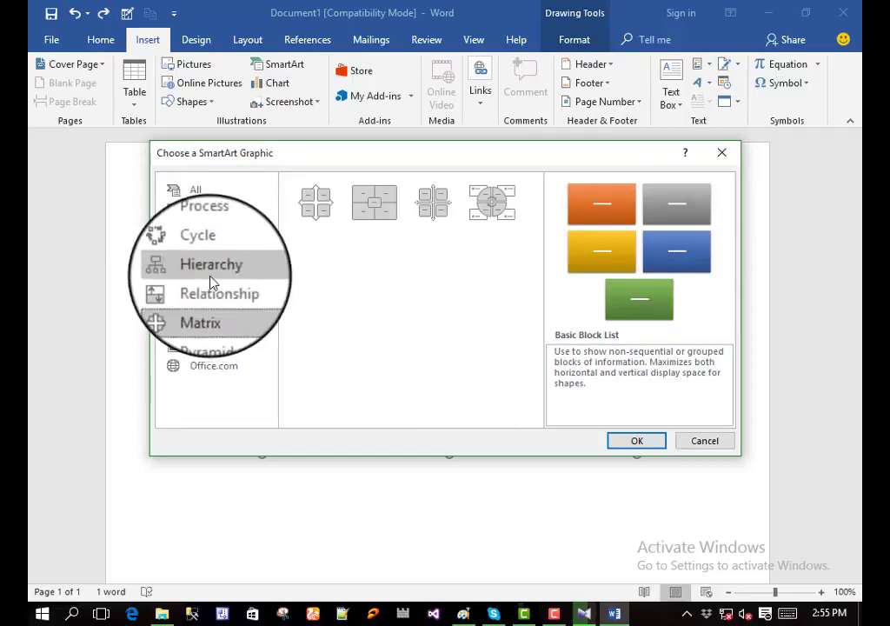
pyautogui.click(207, 271)
pyautogui.click(213, 298)
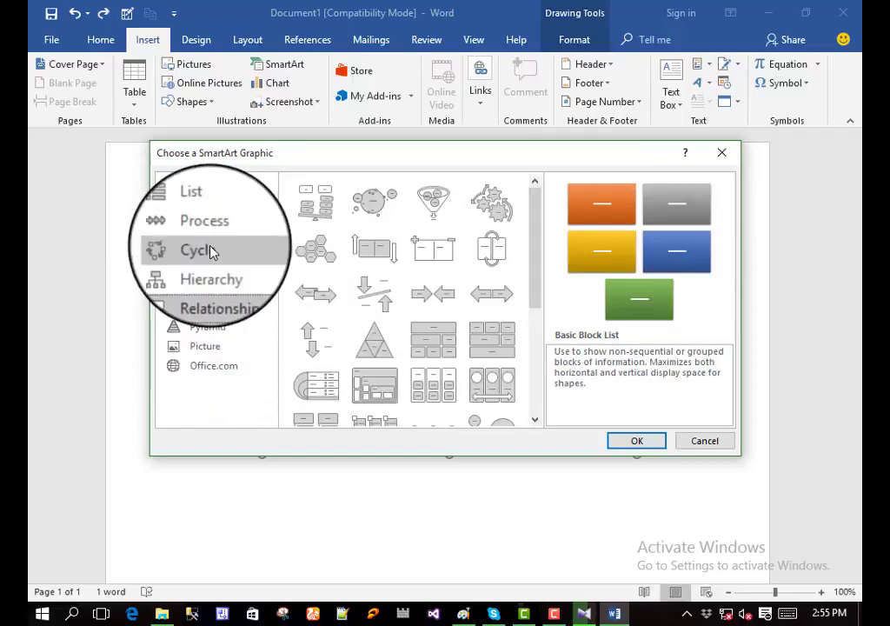
pyautogui.click(210, 252)
pyautogui.click(223, 230)
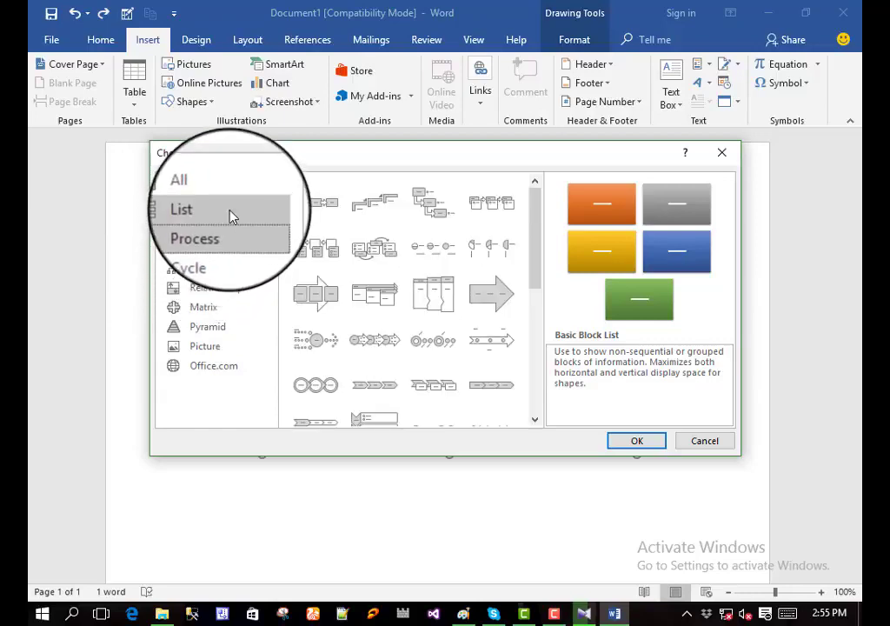
pyautogui.click(238, 209)
pyautogui.click(253, 193)
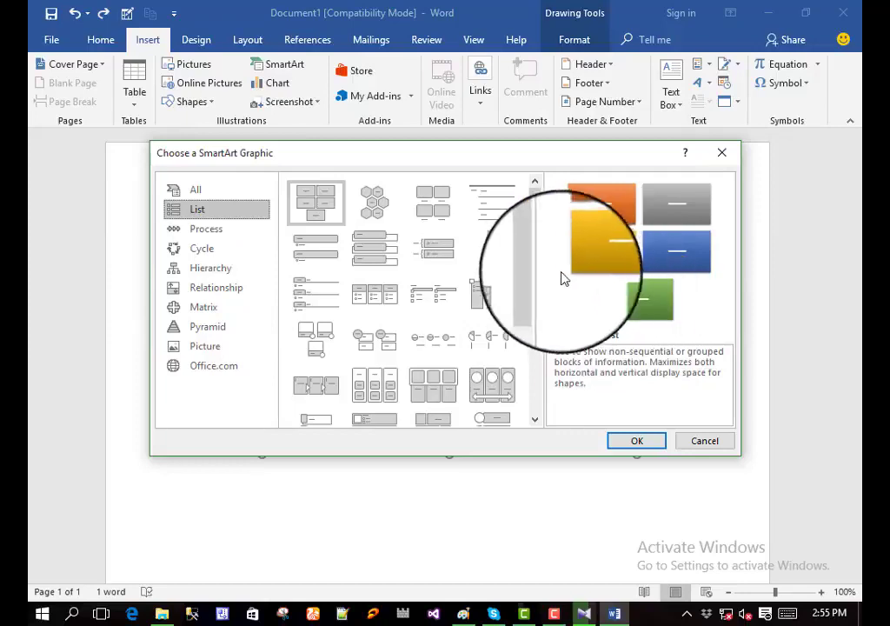
pyautogui.click(228, 196)
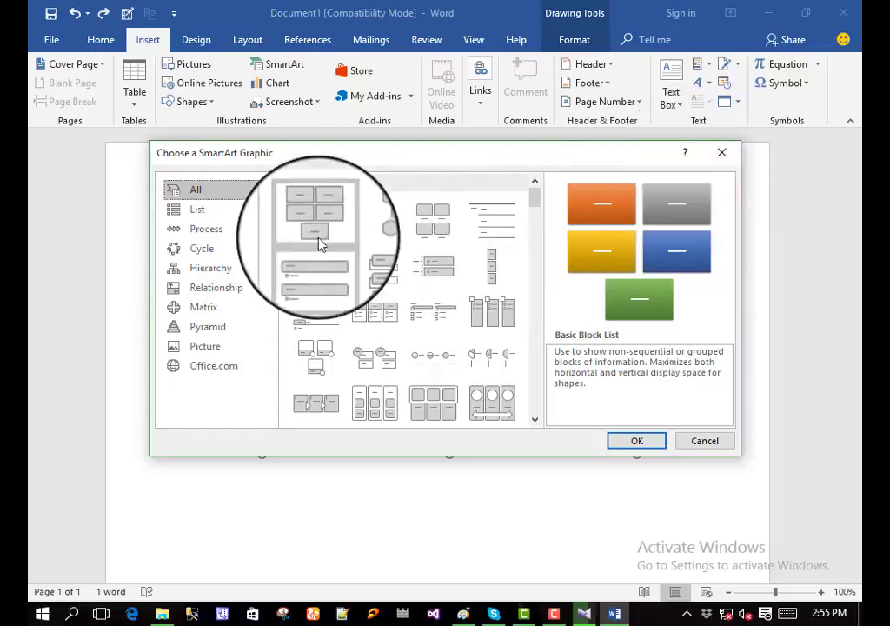
pyautogui.click(209, 369)
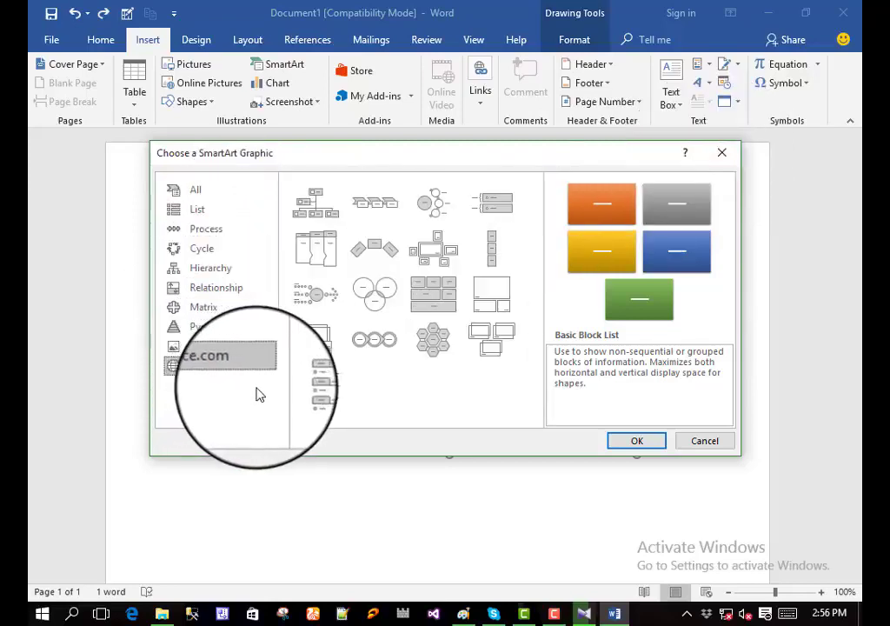
pyautogui.click(221, 352)
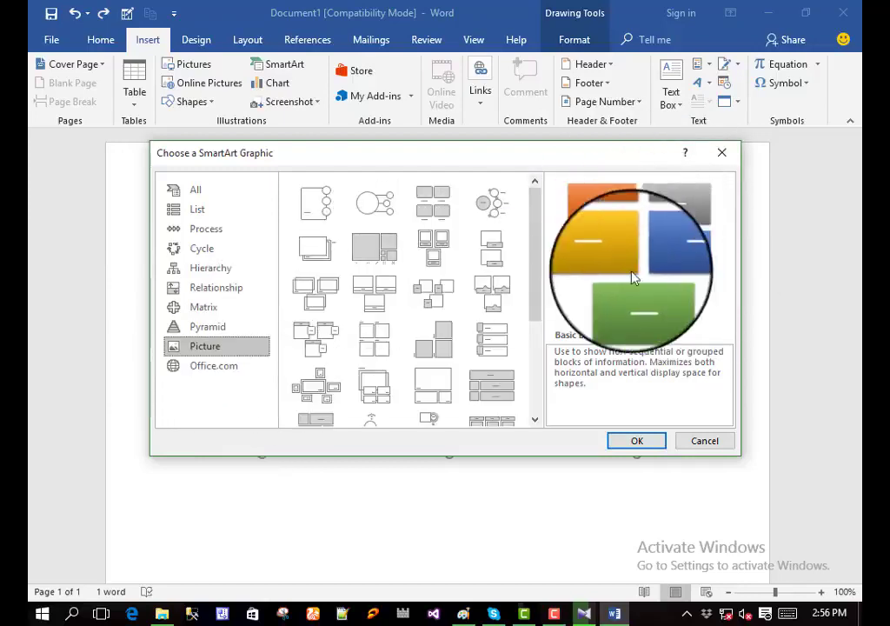
pyautogui.click(202, 307)
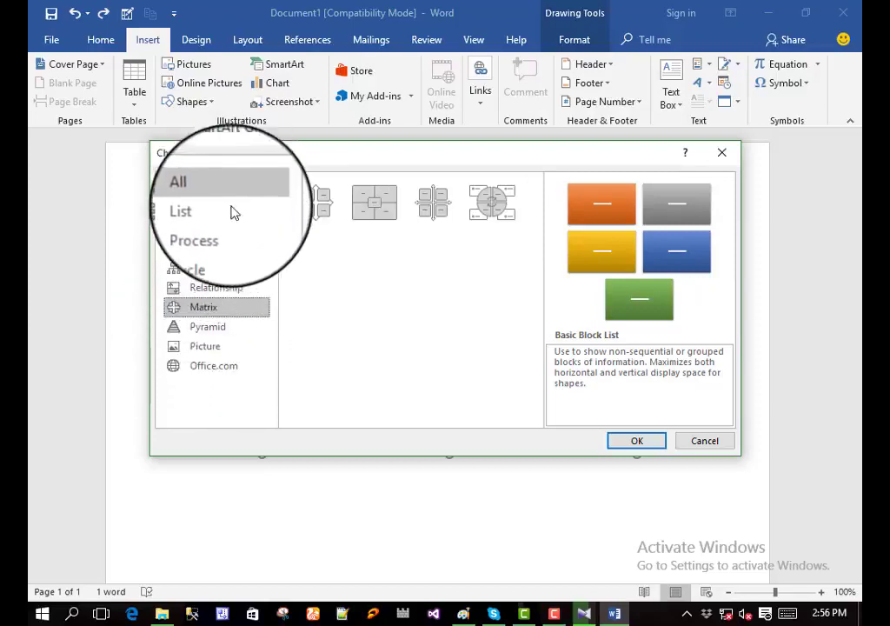
# - Insert a Basic Block List SmartArt graphic inside the heart and label its five blocks 1 to 5
pyautogui.click(228, 211)
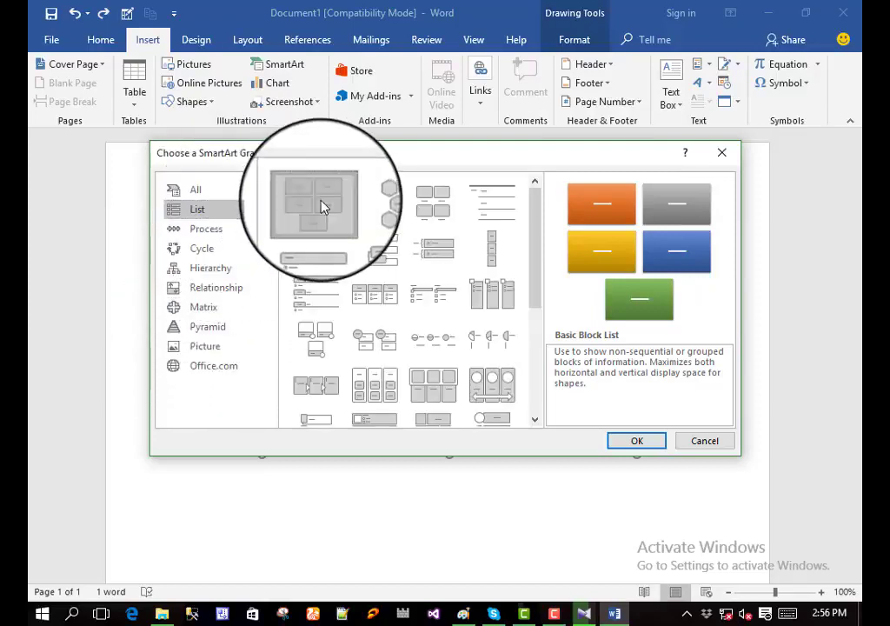
pyautogui.click(636, 440)
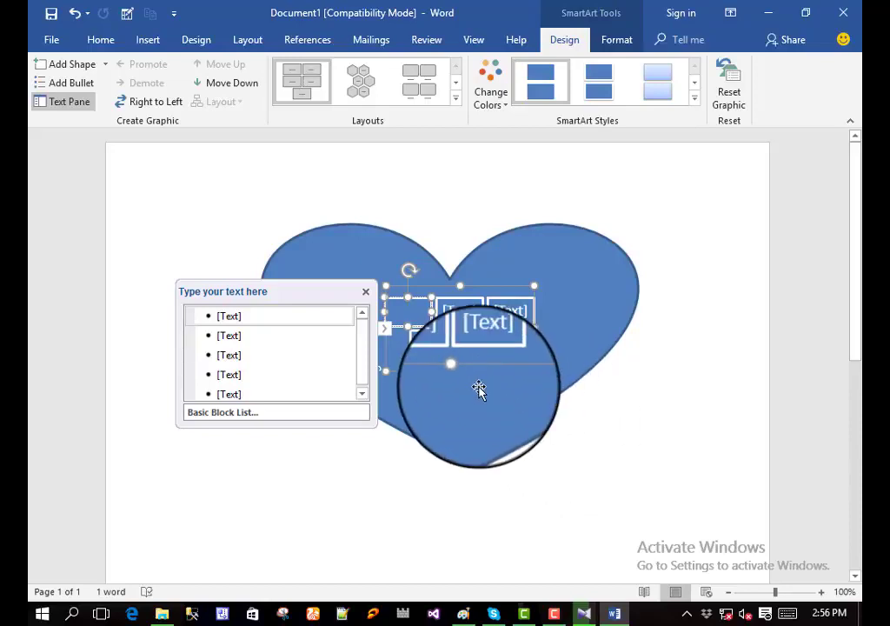
pyautogui.write('1')
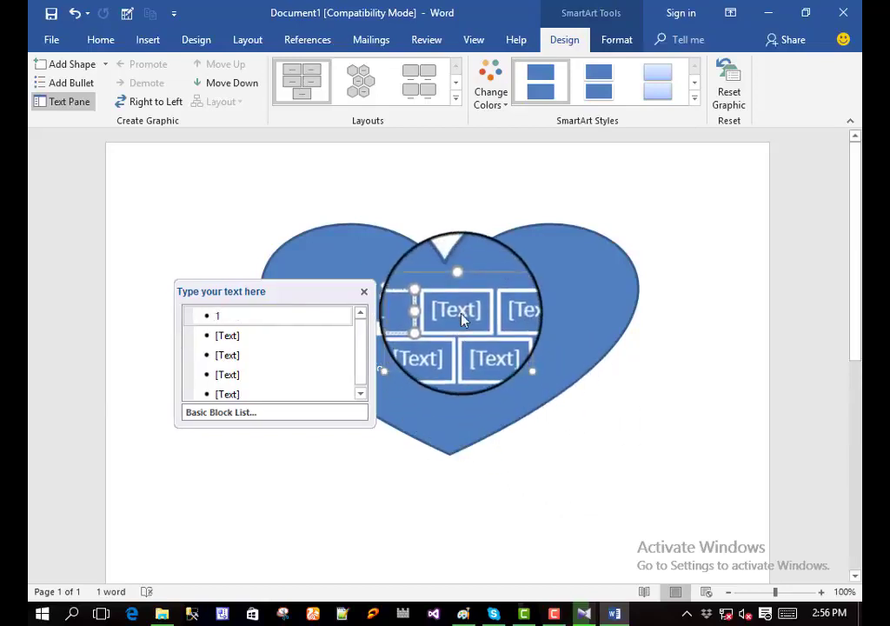
pyautogui.press('Down')
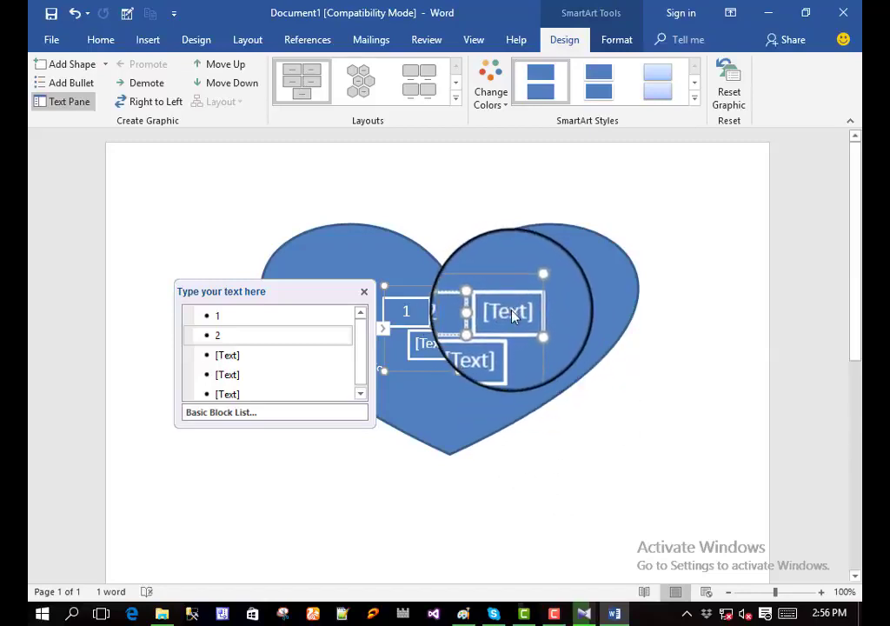
pyautogui.press('Down')
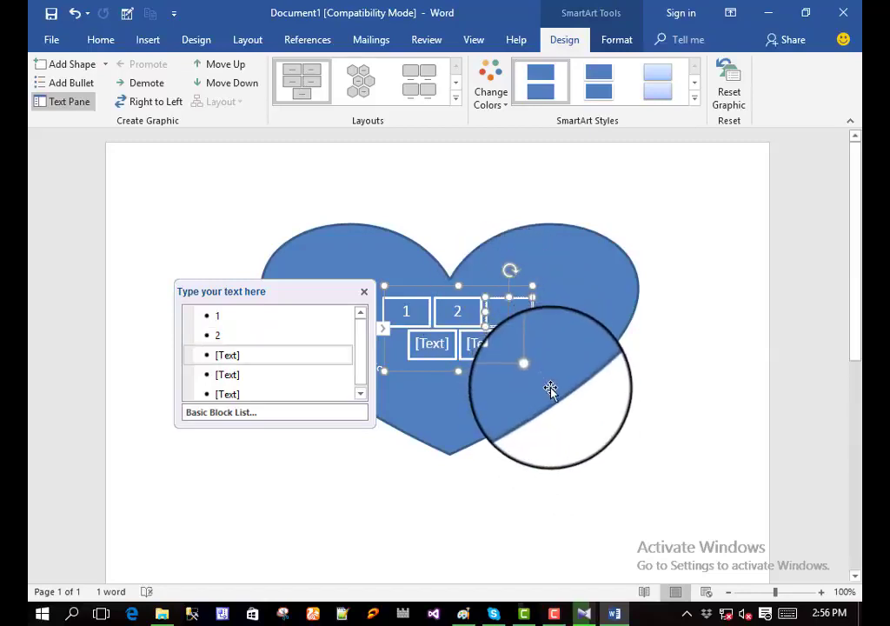
pyautogui.write('3')
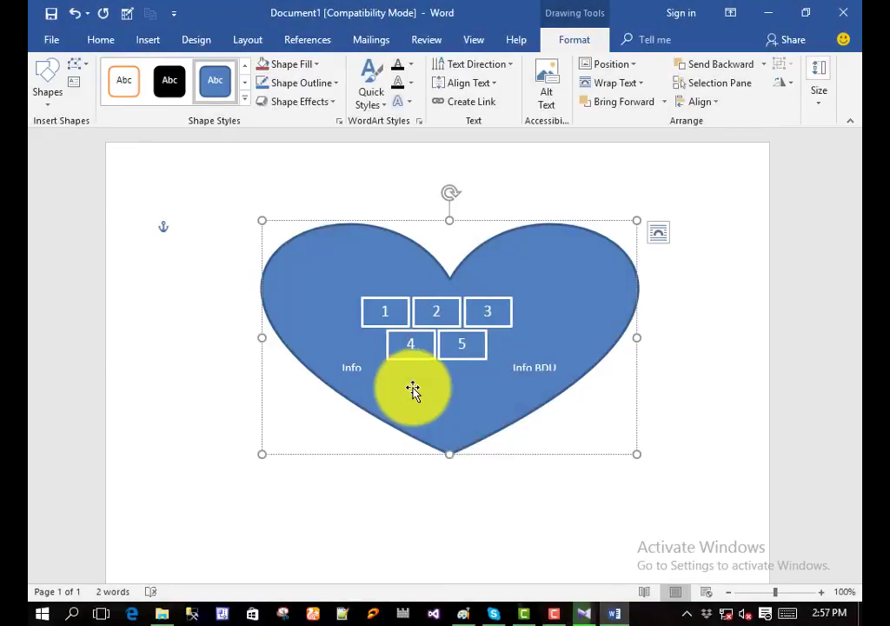
# - Examine the SmartArt graphic's design options and the arrangement options available for its blocks
pyautogui.click(413, 390)
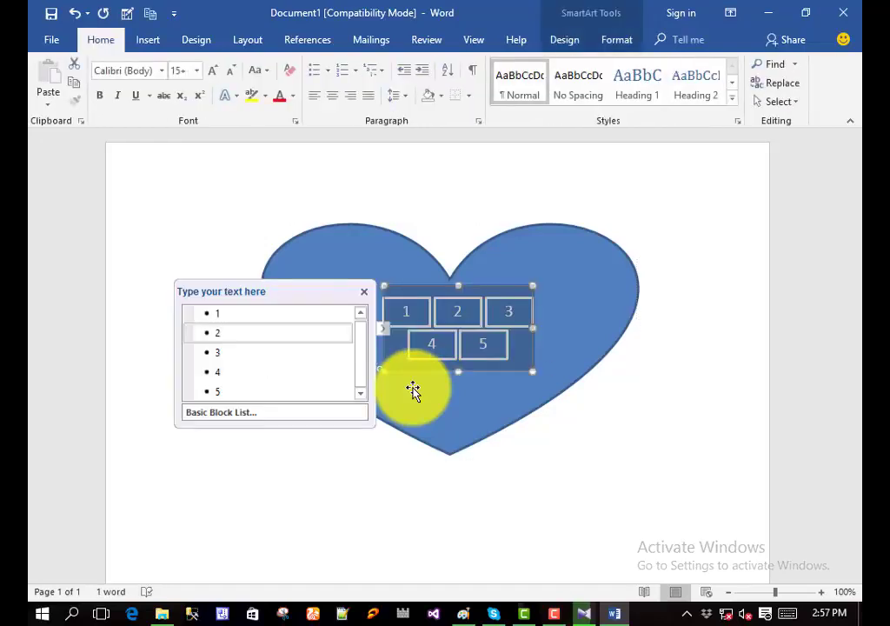
pyautogui.click(556, 467)
pyautogui.click(481, 345)
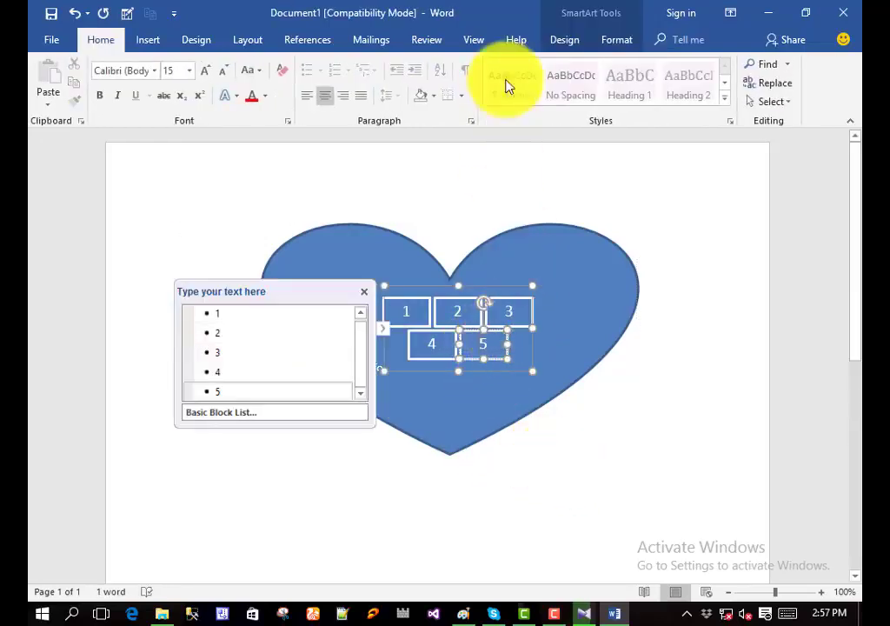
pyautogui.click(250, 40)
pyautogui.click(621, 403)
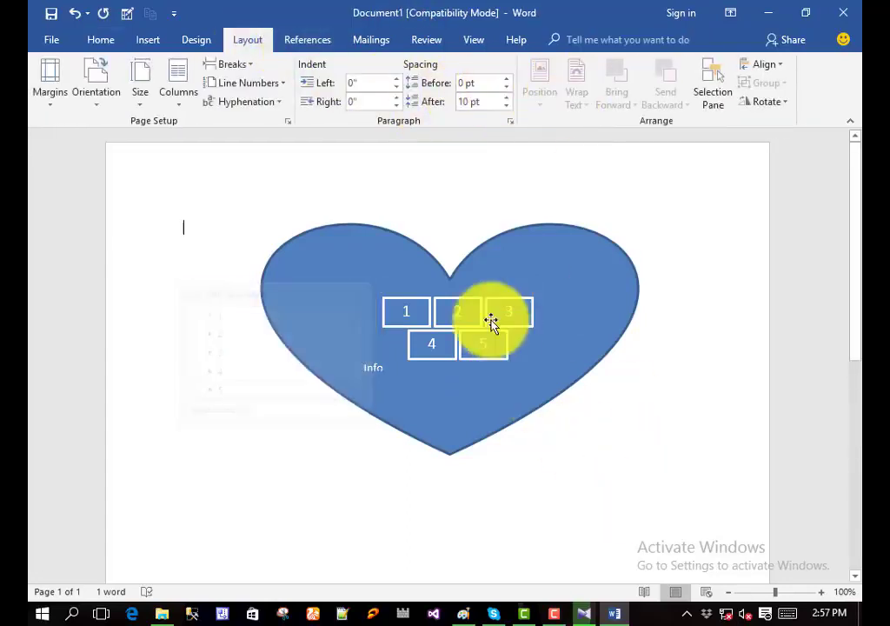
pyautogui.click(513, 322)
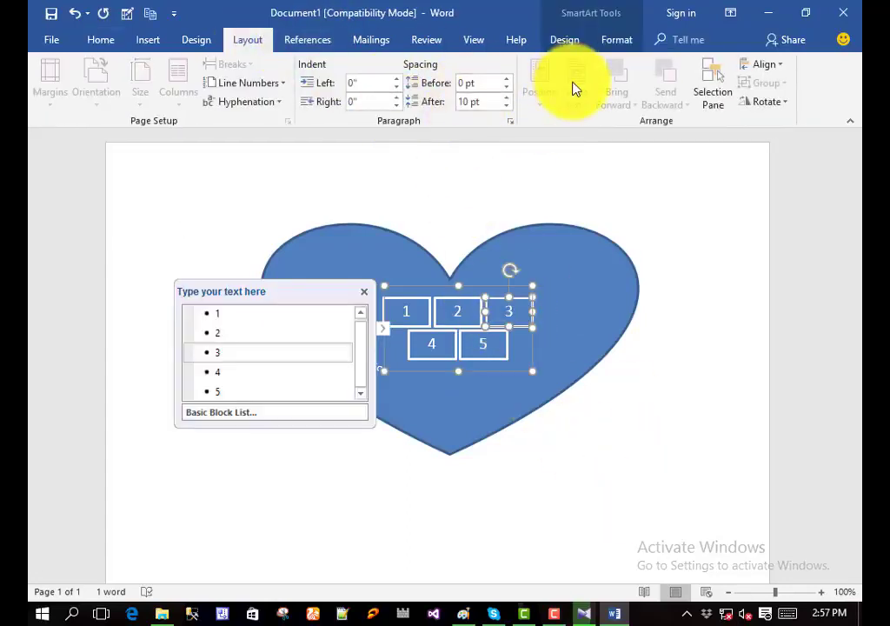
pyautogui.click(669, 479)
pyautogui.click(521, 313)
pyautogui.click(564, 40)
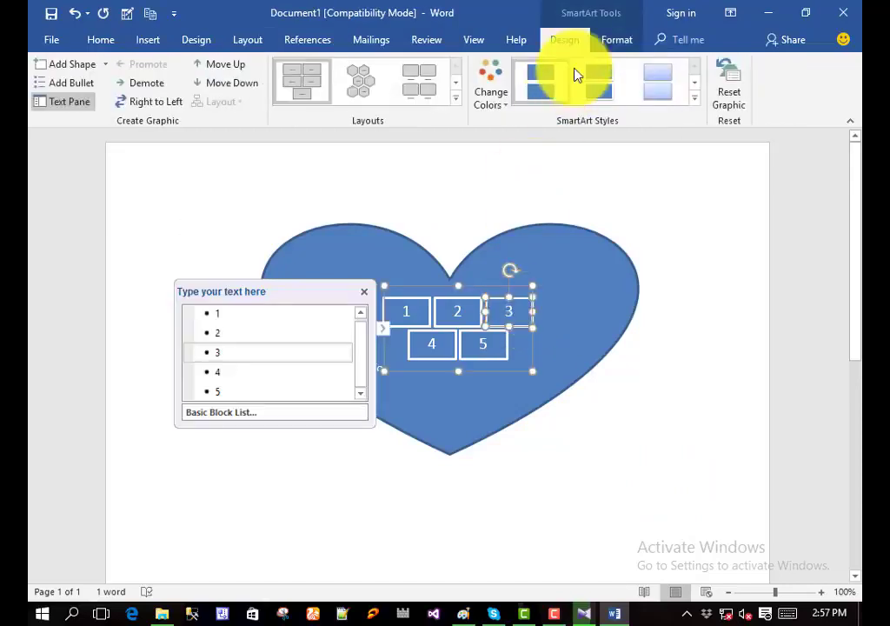
pyautogui.click(244, 41)
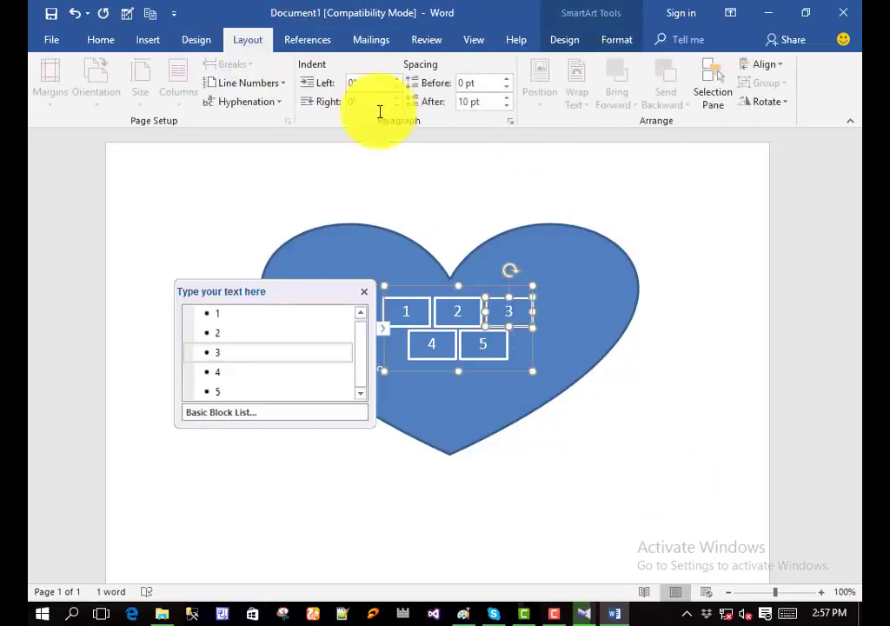
pyautogui.click(632, 465)
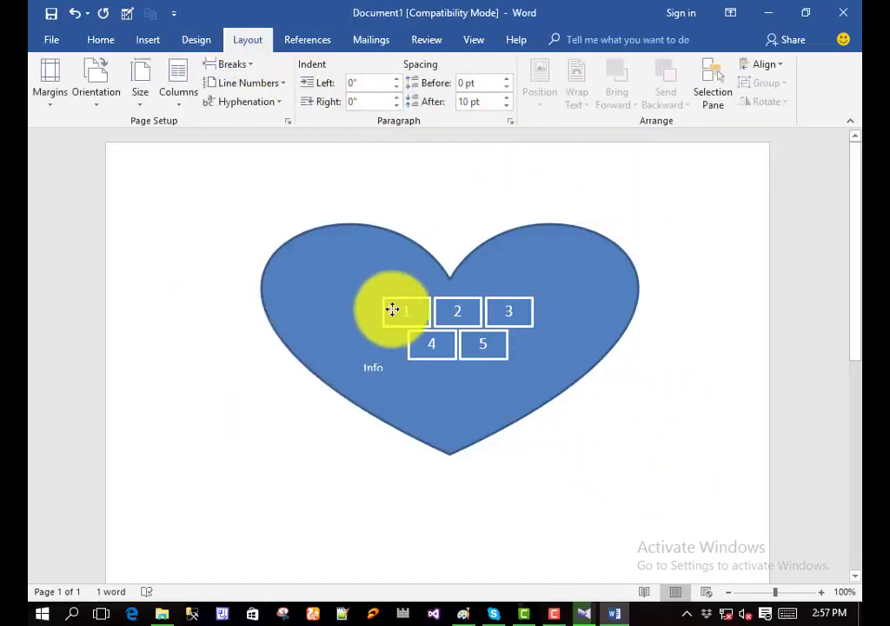
# - Move block 5 to the SmartArt graphic's lower right and rearrange the neighbouring blocks toward its lower edge
pyautogui.click(508, 318)
pyautogui.moveTo(506, 335)
pyautogui.mouseDown()
pyautogui.moveTo(562, 478)
pyautogui.moveTo(541, 469)
pyautogui.mouseUp()
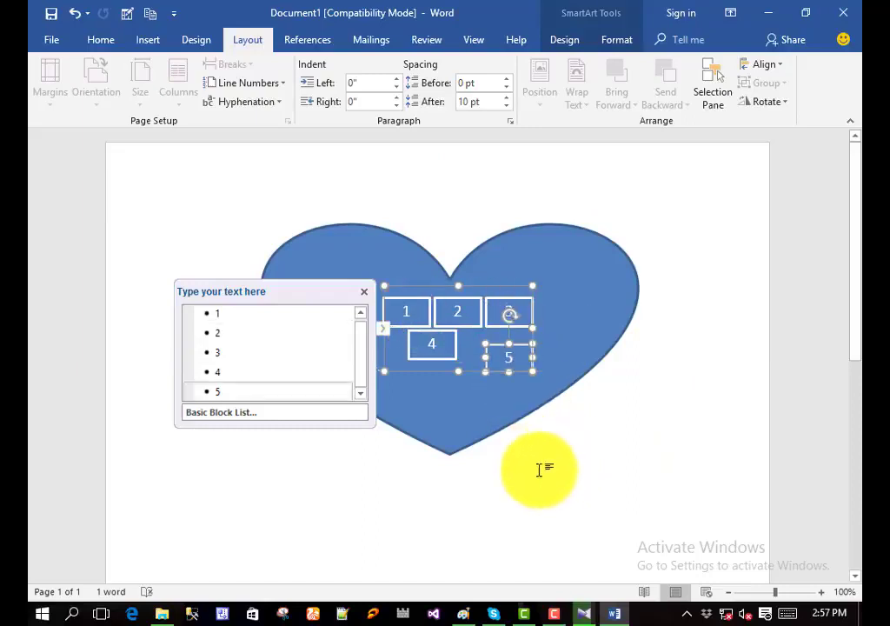
pyautogui.click(461, 330)
pyautogui.moveTo(461, 350); pyautogui.dragTo(423, 385)
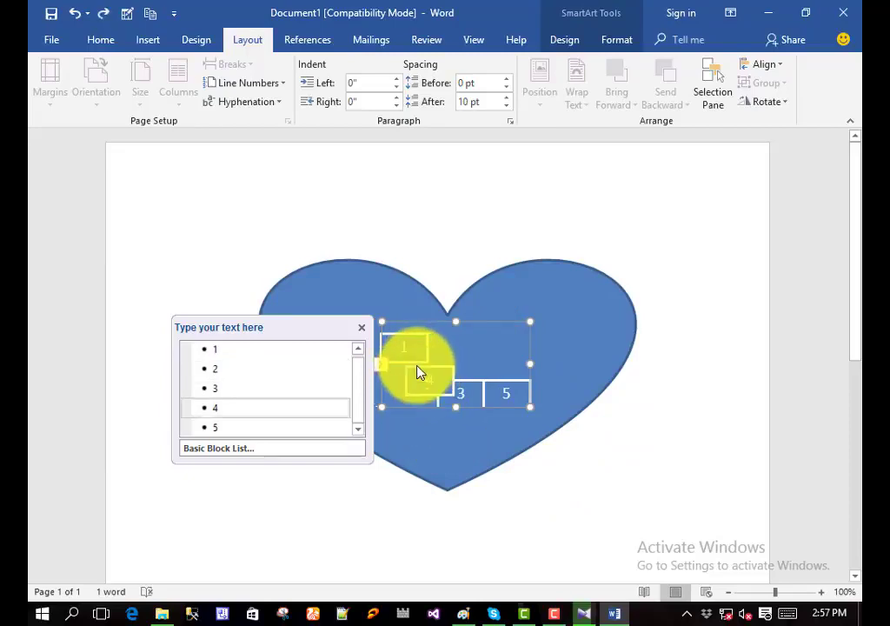
# - Browse the chart types, including Column, Line, Pie, Bar, Area, Scatter, Treemap, Sunburst and Templates, to examine their previews
pyautogui.click(148, 40)
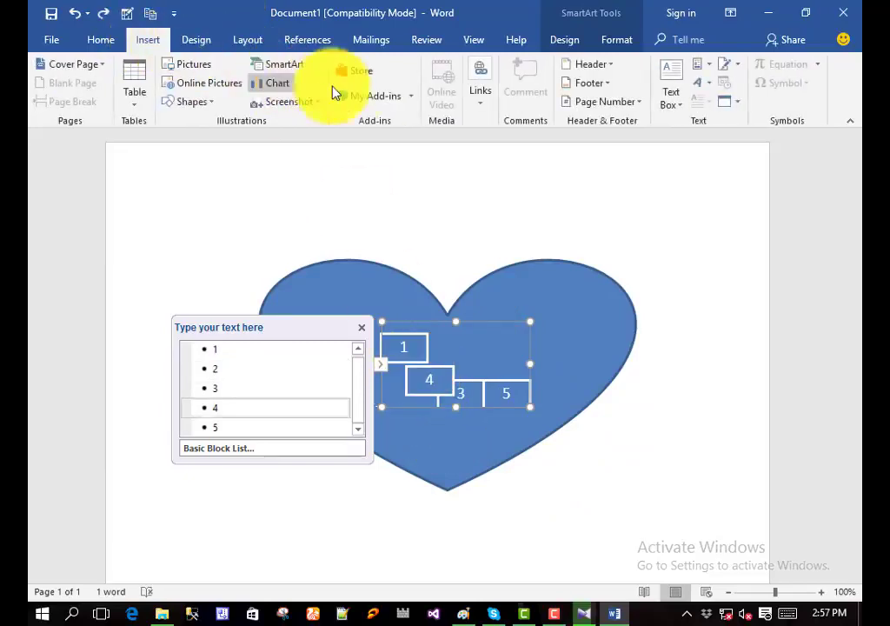
pyautogui.click(285, 87)
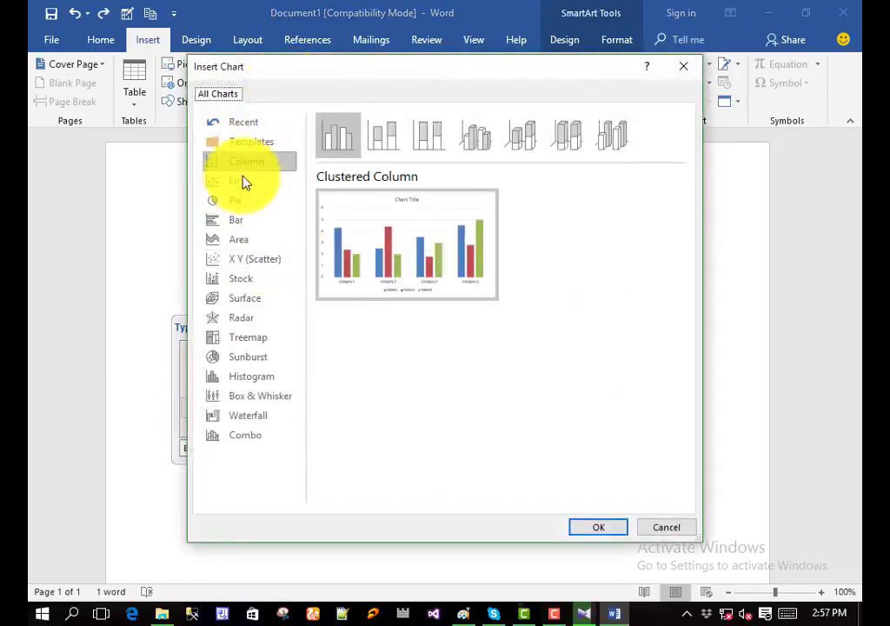
pyautogui.click(242, 221)
pyautogui.click(249, 259)
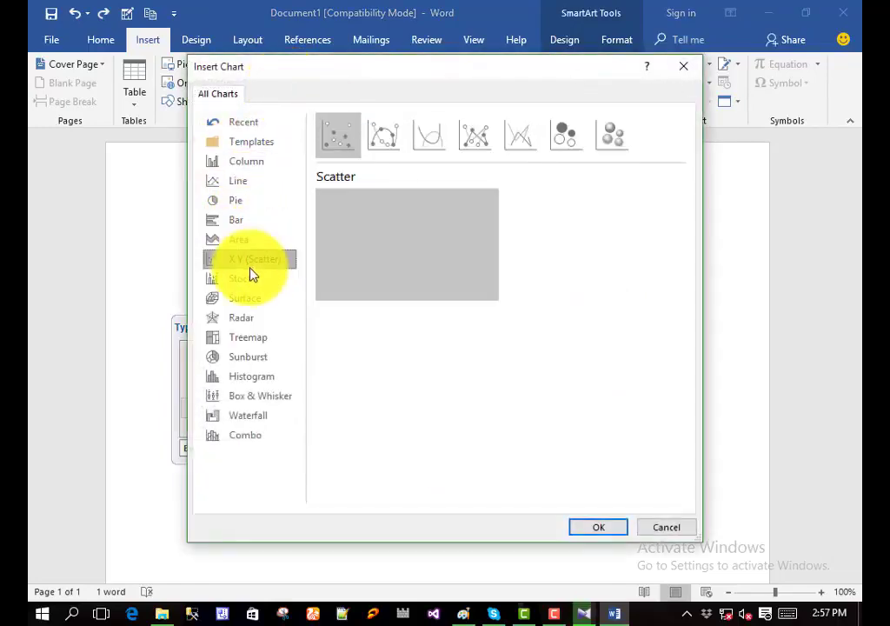
pyautogui.click(252, 337)
pyautogui.click(250, 358)
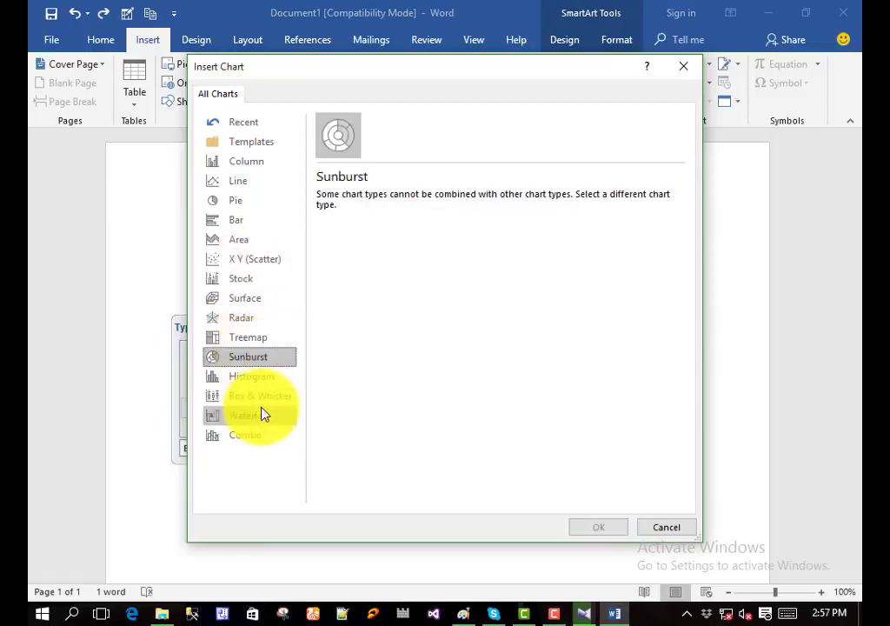
pyautogui.click(269, 161)
pyautogui.click(261, 181)
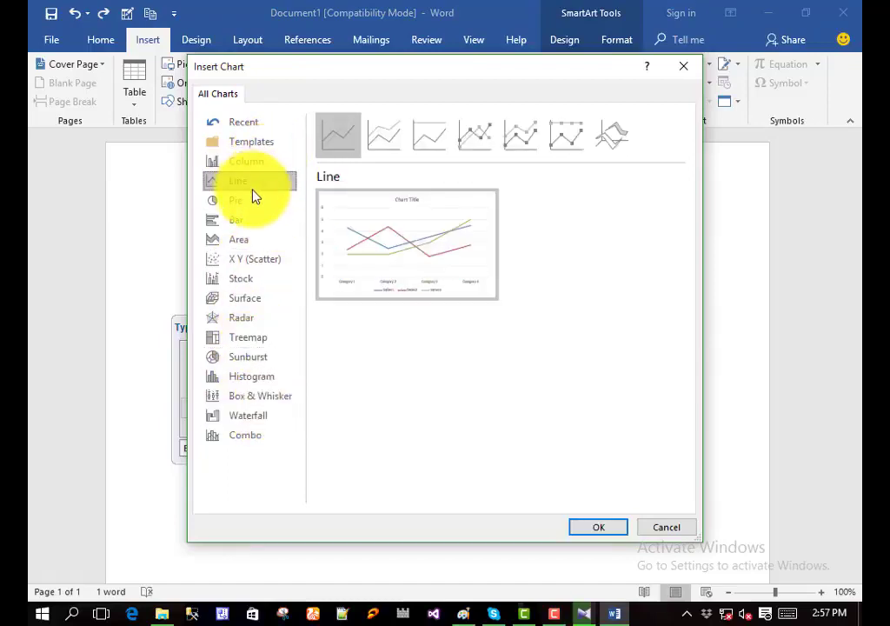
pyautogui.click(249, 202)
pyautogui.click(245, 221)
pyautogui.click(248, 241)
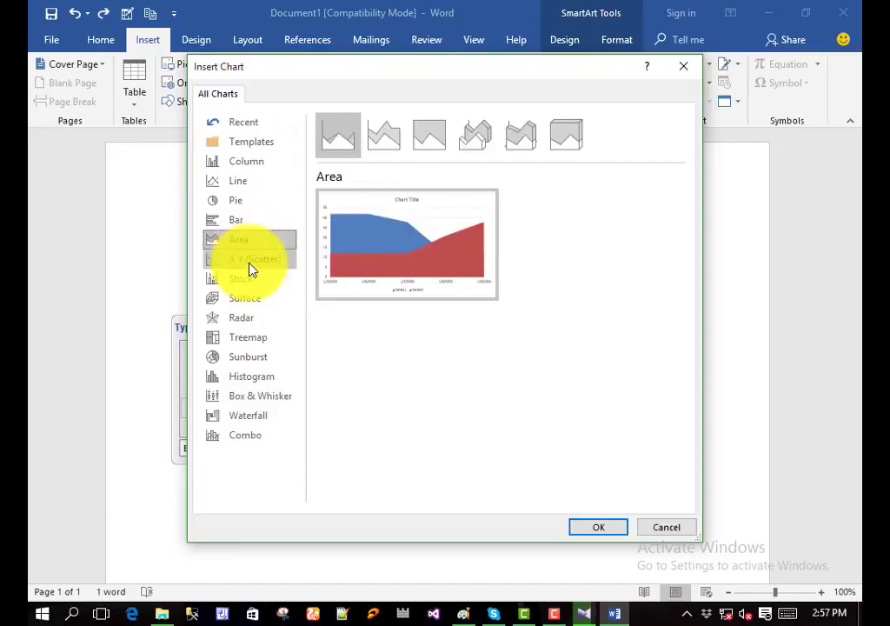
pyautogui.click(250, 264)
pyautogui.click(261, 142)
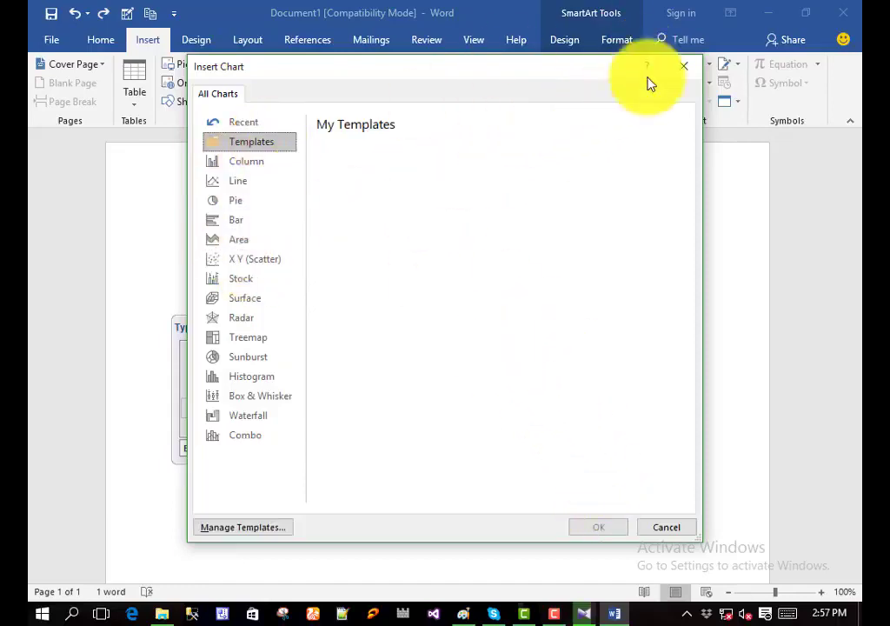
pyautogui.click(693, 71)
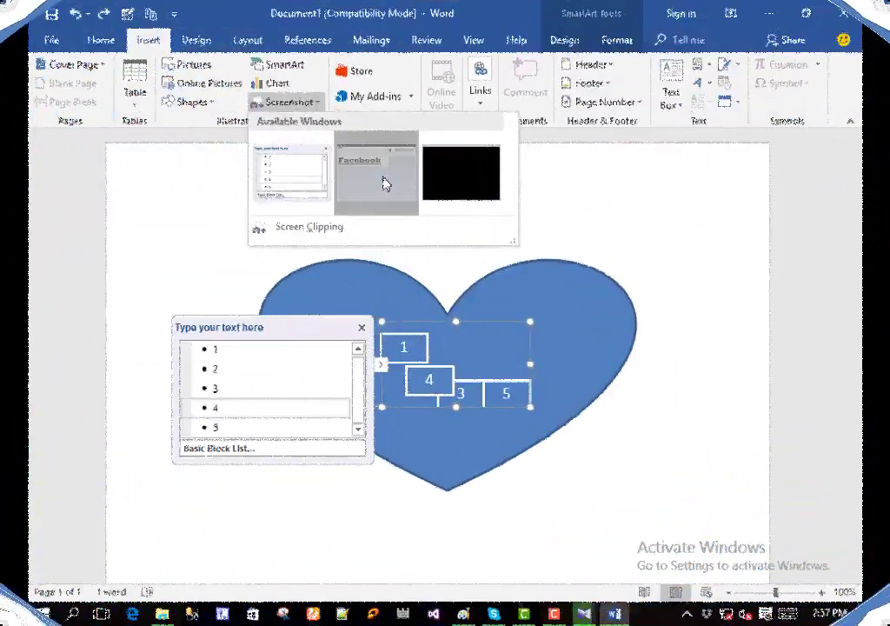
# - Insert a screenshot of the Paint window showing Facebook and move it out of the heart to the page's upper left
pyautogui.click(383, 183)
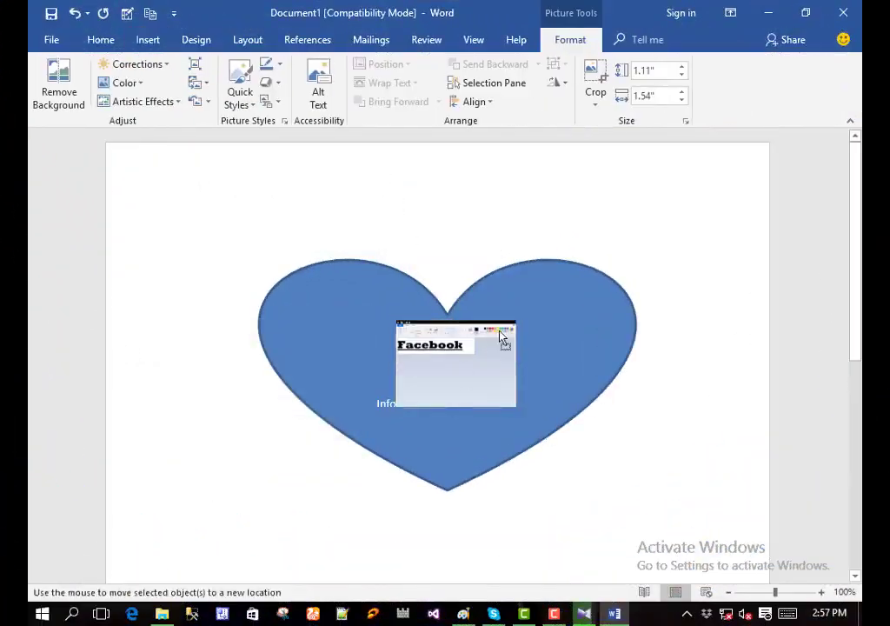
pyautogui.moveTo(501, 337); pyautogui.dragTo(187, 226)
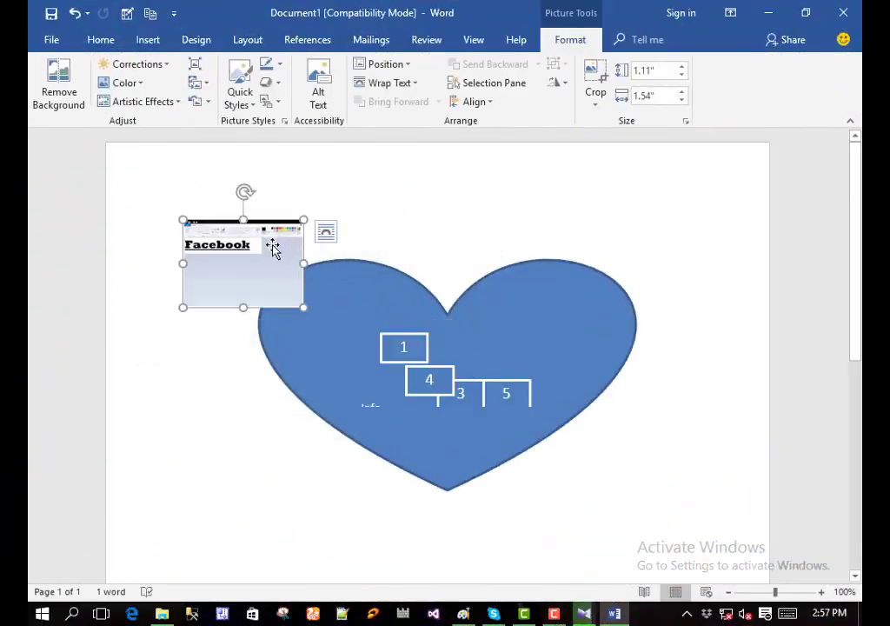
pyautogui.moveTo(272, 249); pyautogui.dragTo(400, 208)
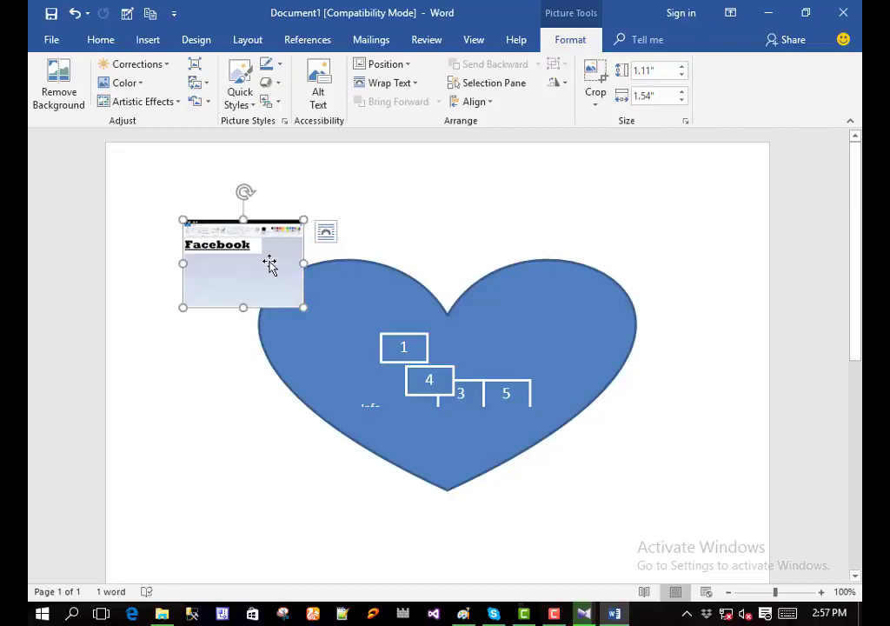
# - Set the Facebook screenshot's text wrapping to Top and Bottom and reposition it over the heart's upper right
pyautogui.click(248, 40)
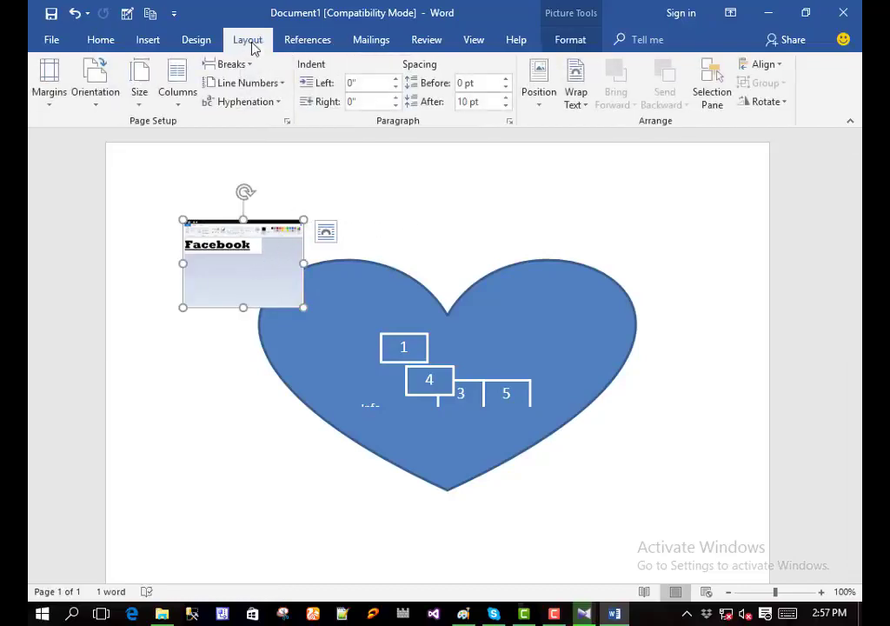
pyautogui.click(576, 87)
pyautogui.click(574, 200)
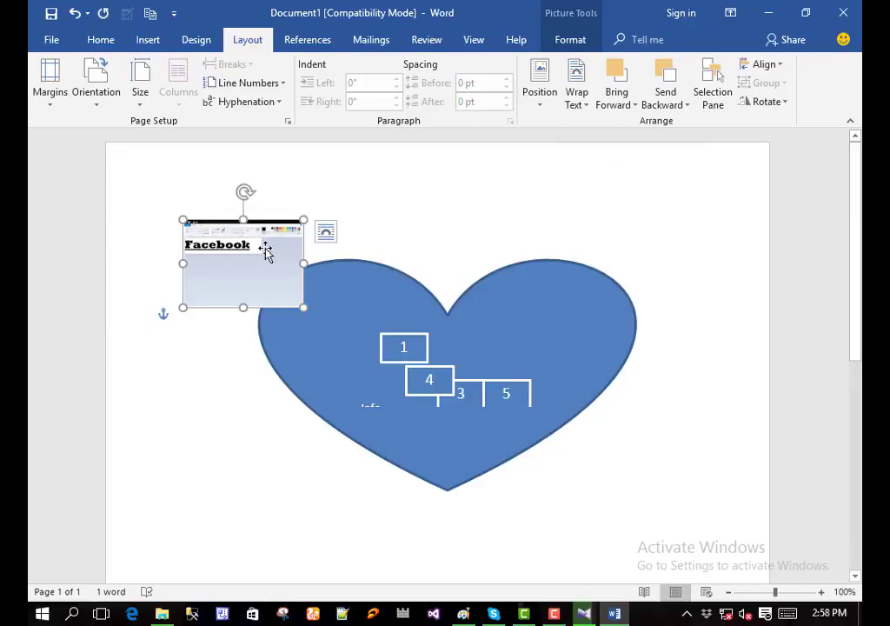
pyautogui.moveTo(265, 252); pyautogui.dragTo(639, 218)
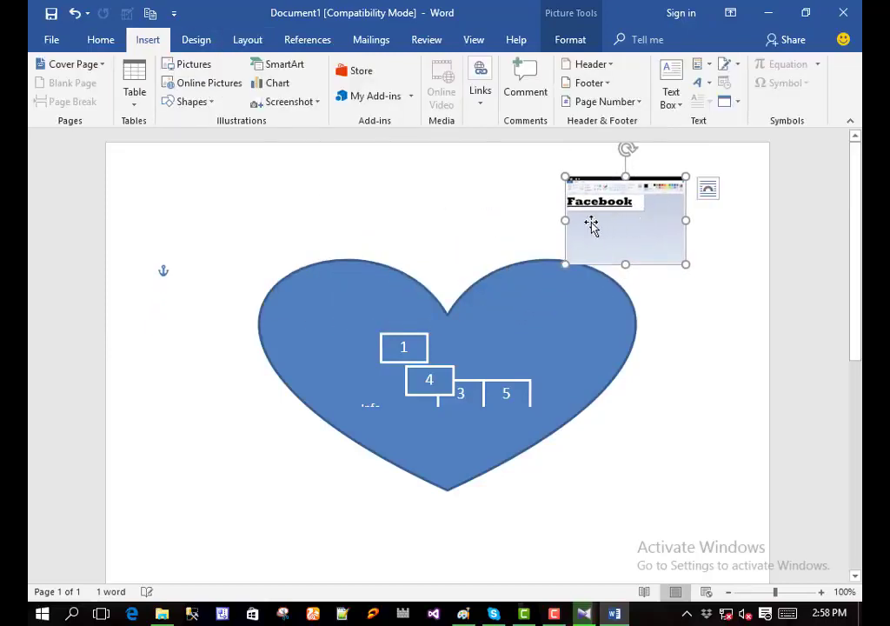
pyautogui.click(247, 40)
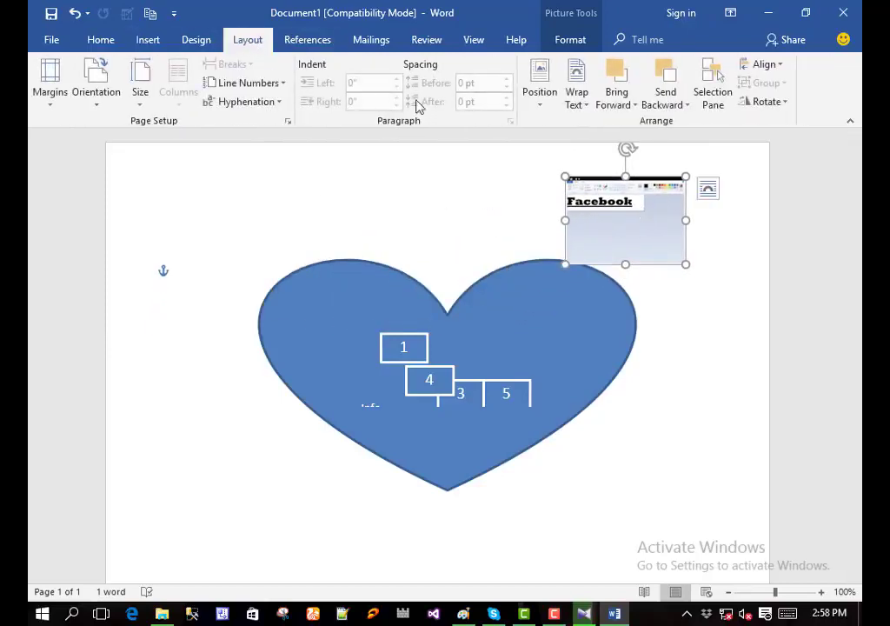
pyautogui.click(570, 103)
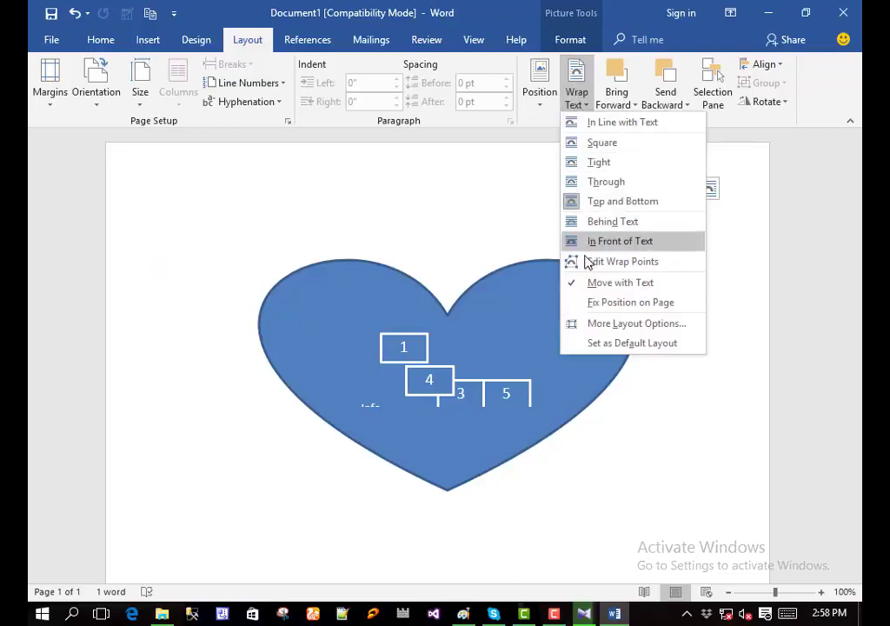
pyautogui.click(500, 208)
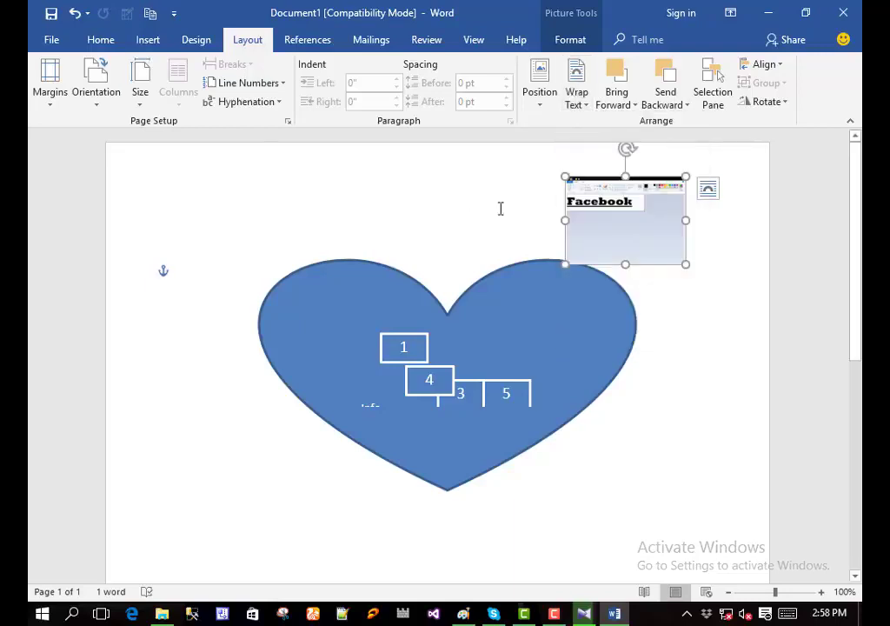
pyautogui.moveTo(617, 252); pyautogui.dragTo(564, 271)
# - Set the Facebook screenshot's text wrapping to Behind Text and enter "Info bdupdate" on the page above the heart
pyautogui.click(576, 87)
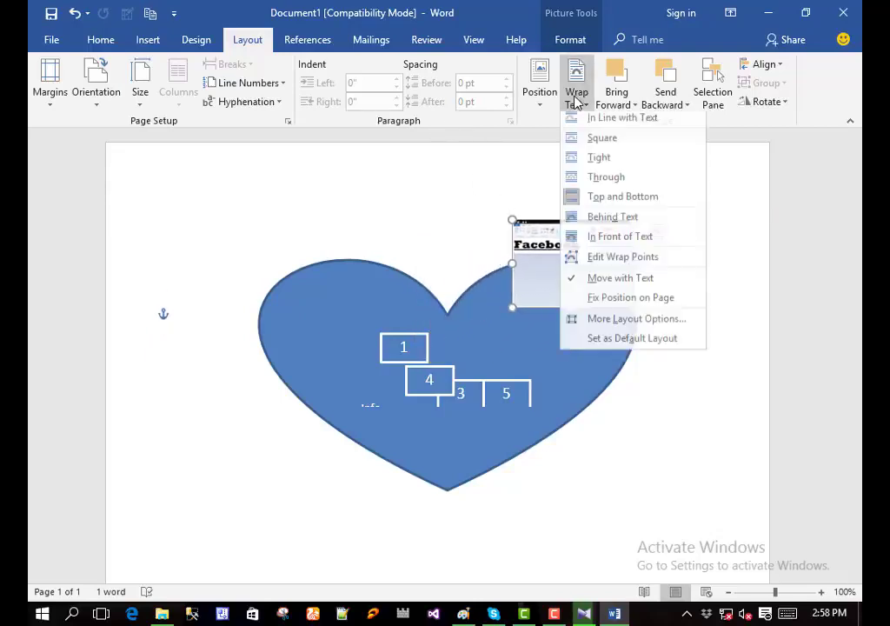
pyautogui.click(603, 221)
pyautogui.moveTo(581, 283); pyautogui.dragTo(568, 244)
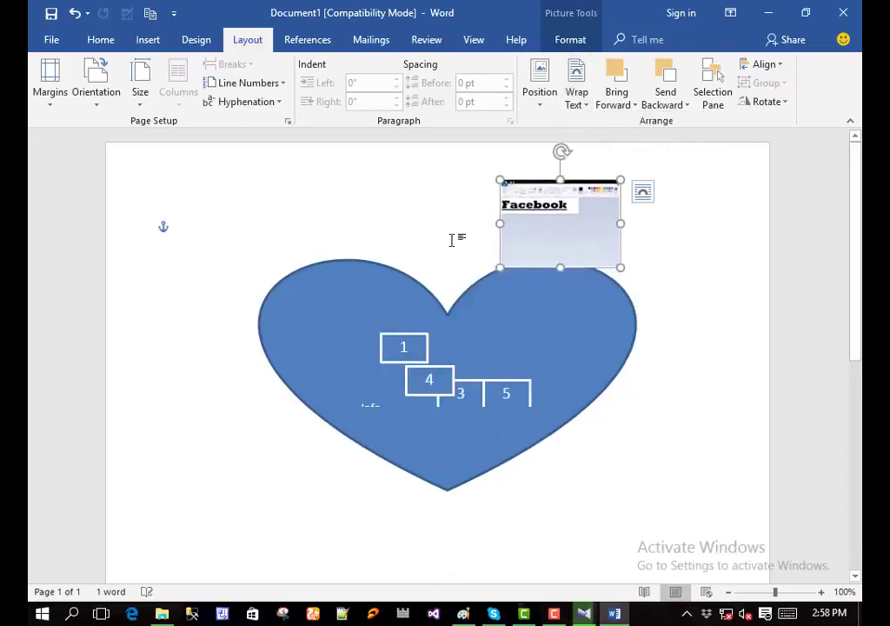
pyautogui.click(362, 210)
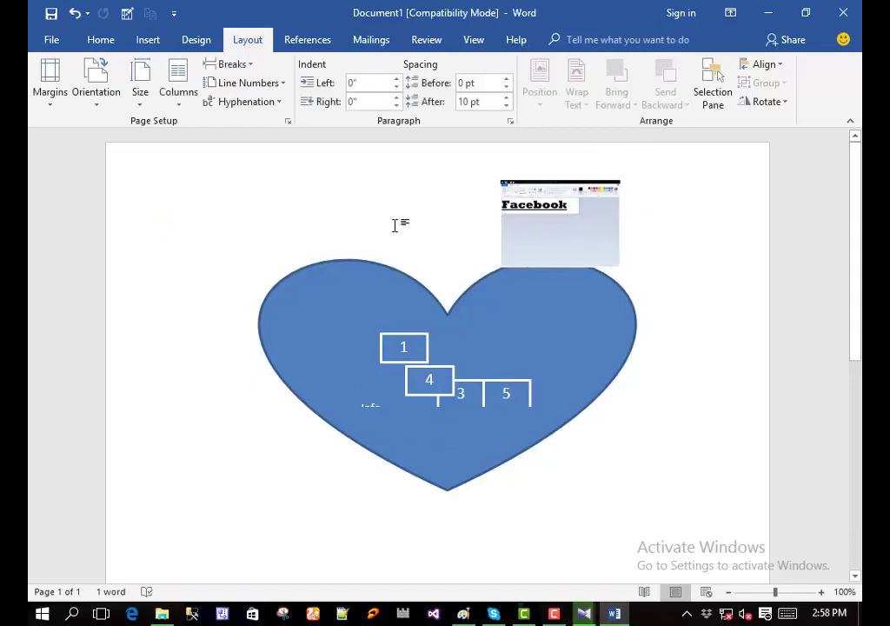
pyautogui.write('info')
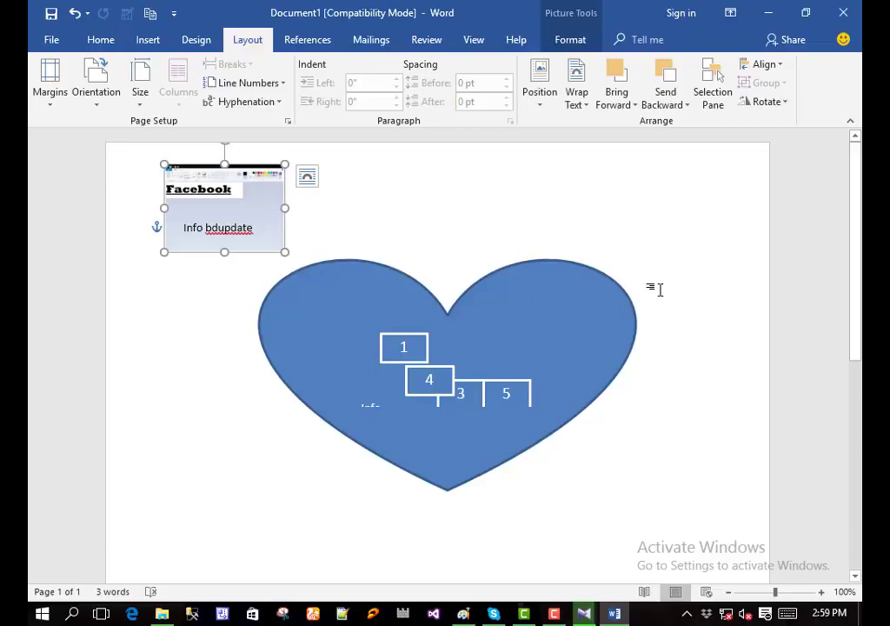
# - Insert a screen clipping of the large Facebook text in the Paint window and try to move it lower on the page
pyautogui.click(148, 40)
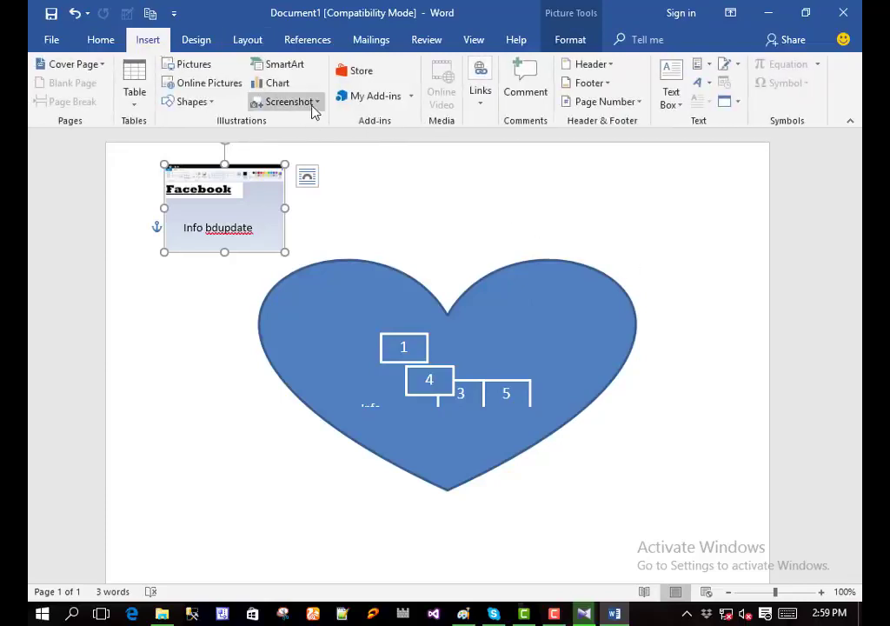
pyautogui.click(293, 102)
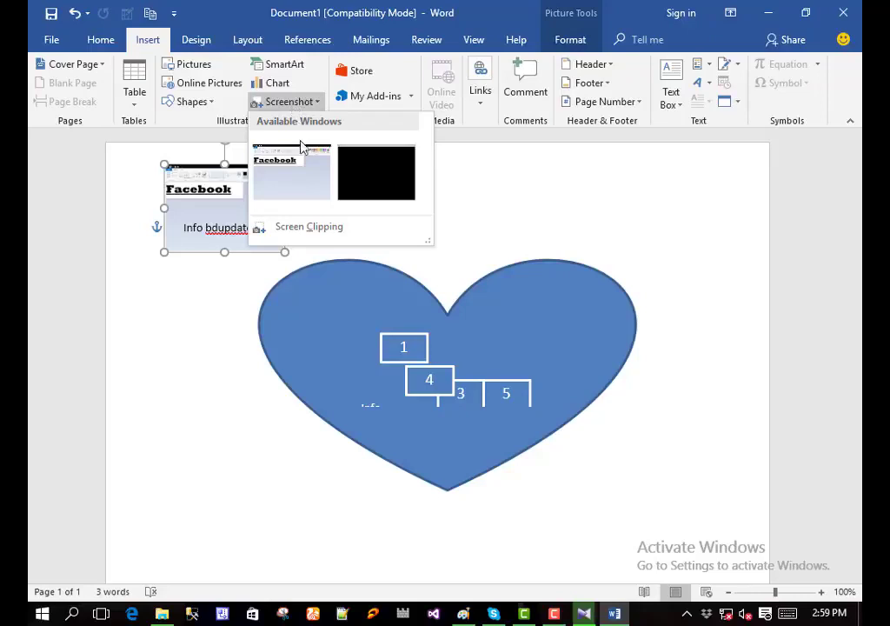
pyautogui.click(300, 231)
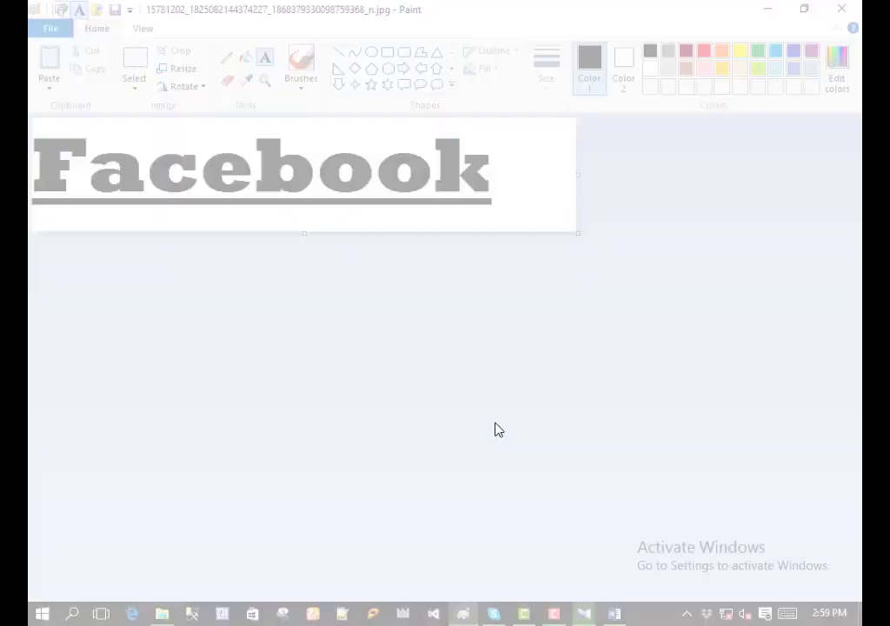
pyautogui.moveTo(47, 120)
pyautogui.mouseDown()
pyautogui.moveTo(437, 328)
pyautogui.moveTo(600, 284)
pyautogui.mouseUp()
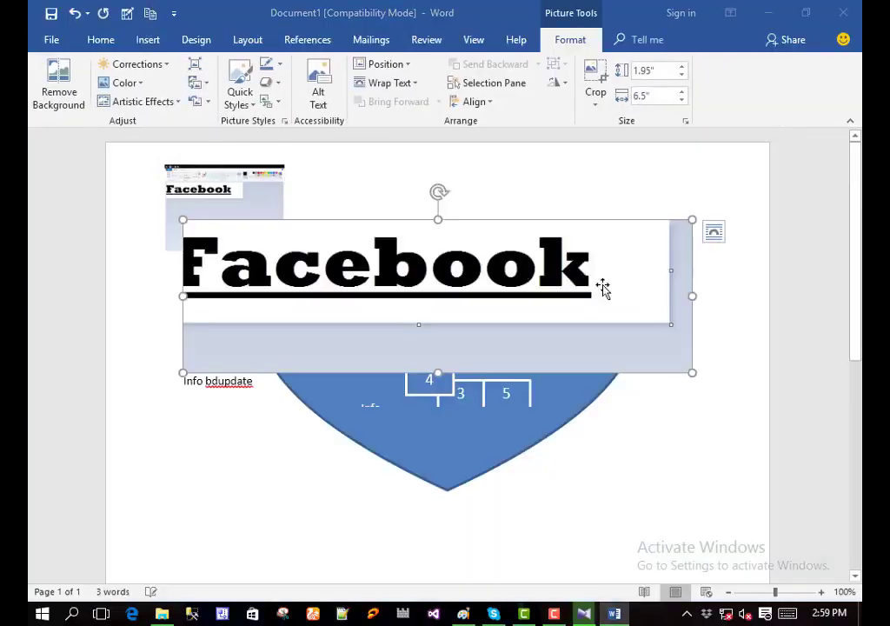
pyautogui.moveTo(491, 271); pyautogui.dragTo(549, 385)
pyautogui.moveTo(447, 278); pyautogui.dragTo(502, 401)
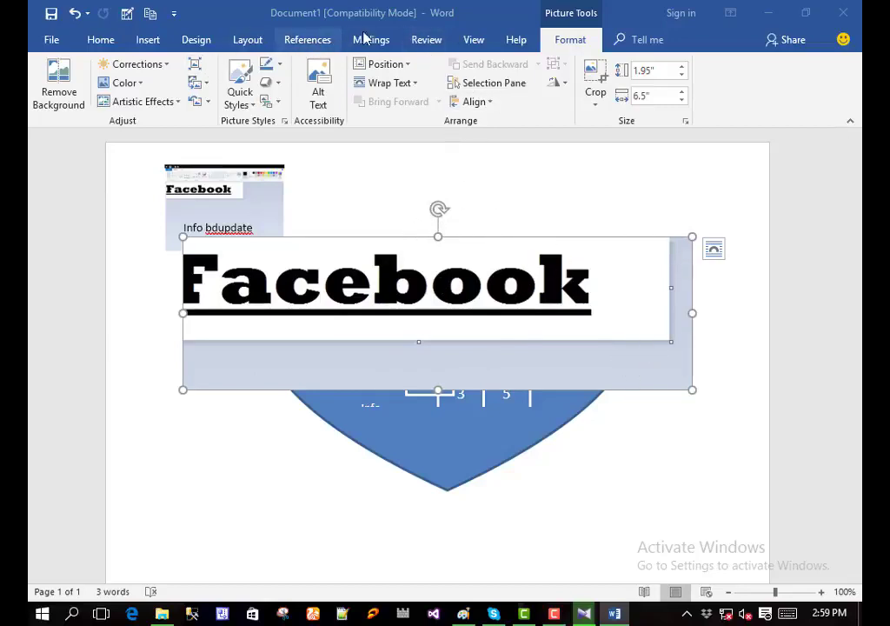
# - Set the screen clipping's text wrapping to Behind Text and reposition it over the upper part of the heart
pyautogui.click(247, 42)
pyautogui.click(576, 97)
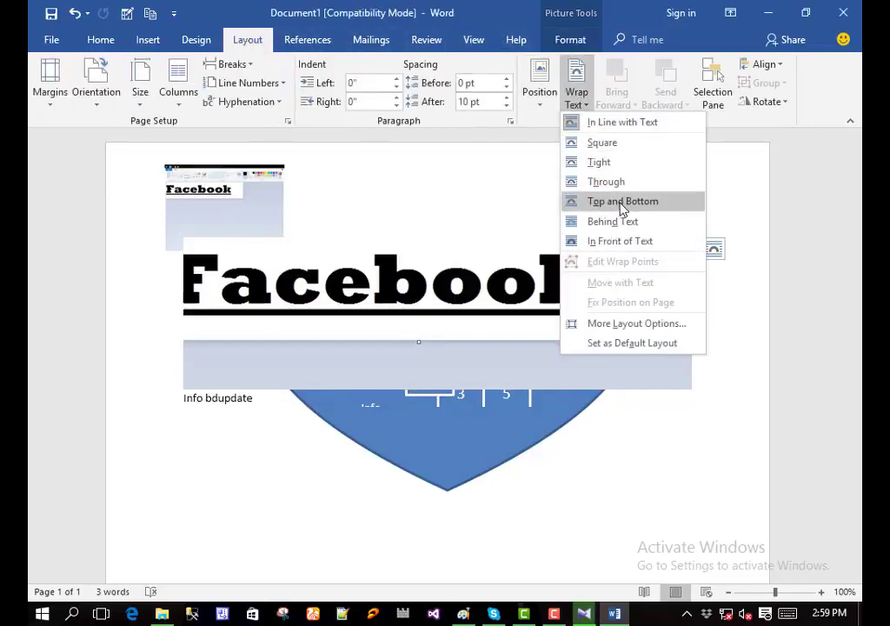
pyautogui.click(618, 239)
pyautogui.moveTo(536, 284); pyautogui.dragTo(530, 167)
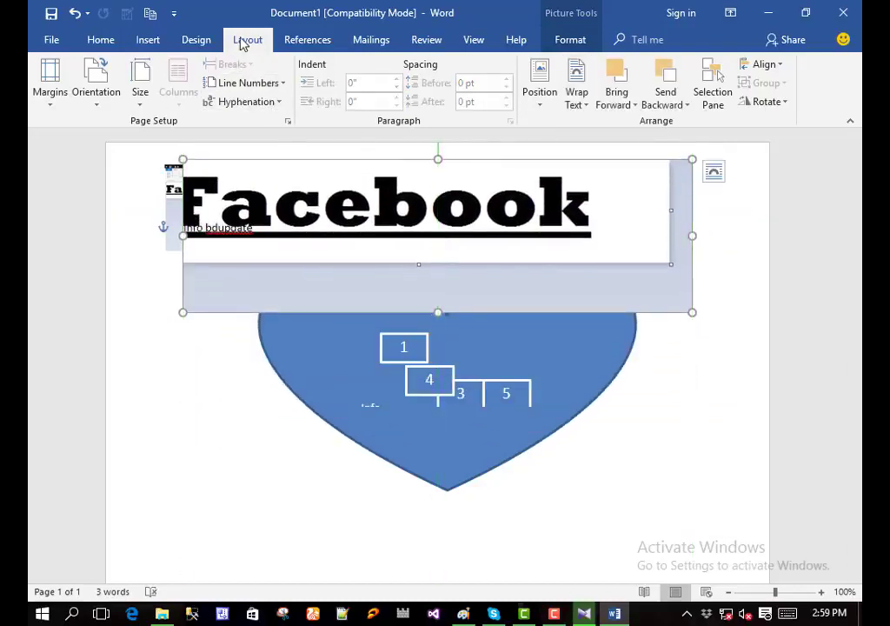
pyautogui.moveTo(609, 213); pyautogui.dragTo(639, 294)
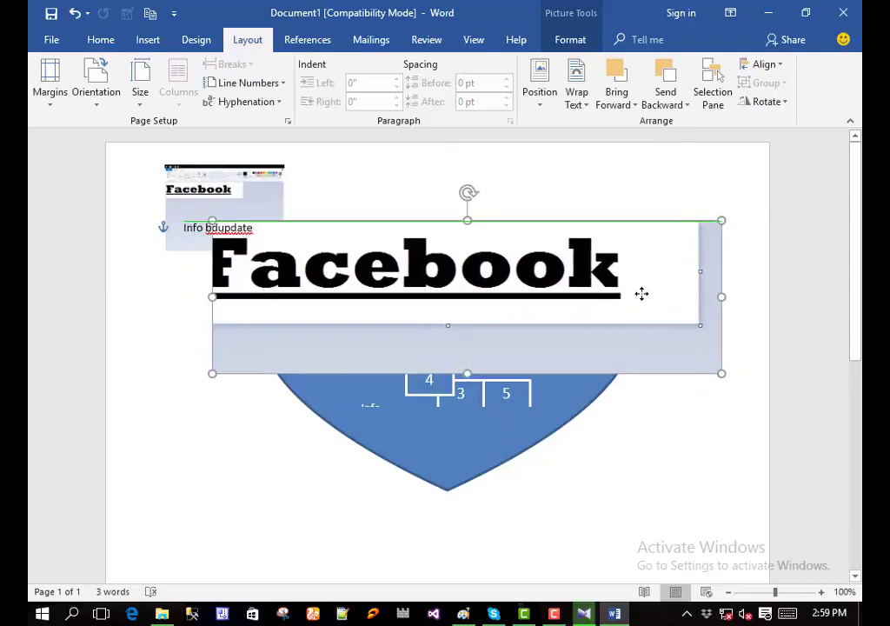
# - Shrink the screen clipping's width and height and place it in the page's upper-right corner, clear of the heart
pyautogui.moveTo(720, 296); pyautogui.dragTo(355, 295)
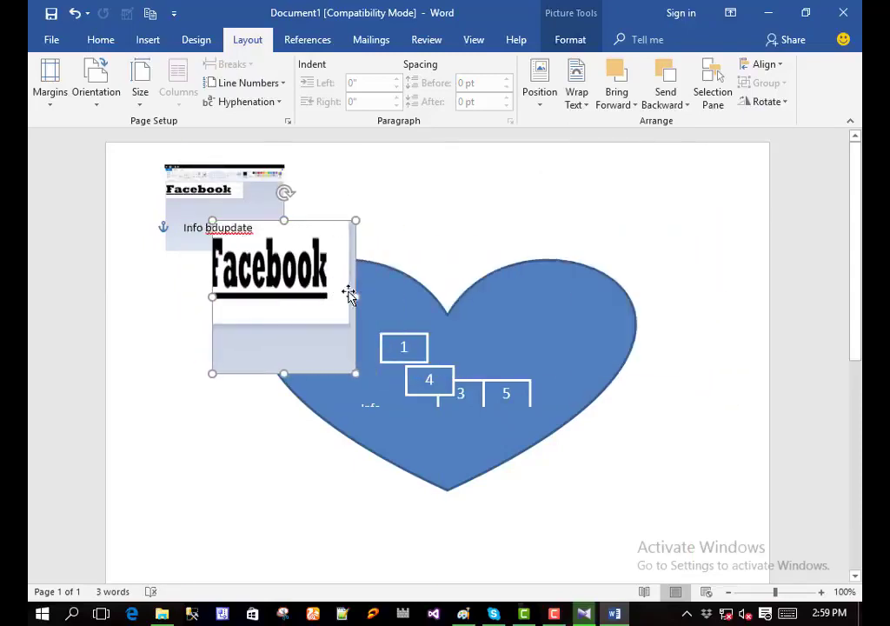
pyautogui.moveTo(283, 220); pyautogui.dragTo(284, 285)
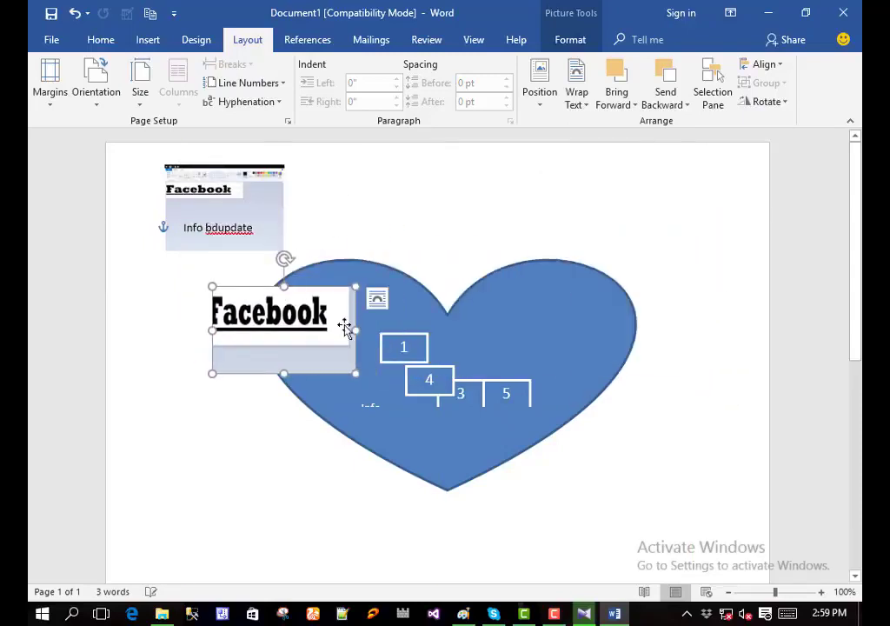
pyautogui.moveTo(284, 363); pyautogui.dragTo(528, 273)
pyautogui.moveTo(600, 246); pyautogui.dragTo(685, 230)
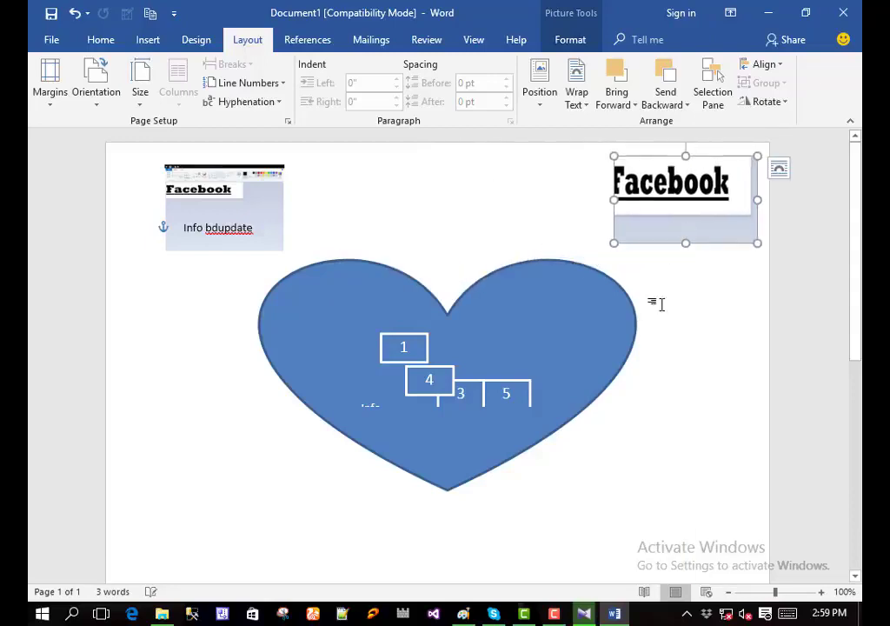
pyautogui.click(656, 425)
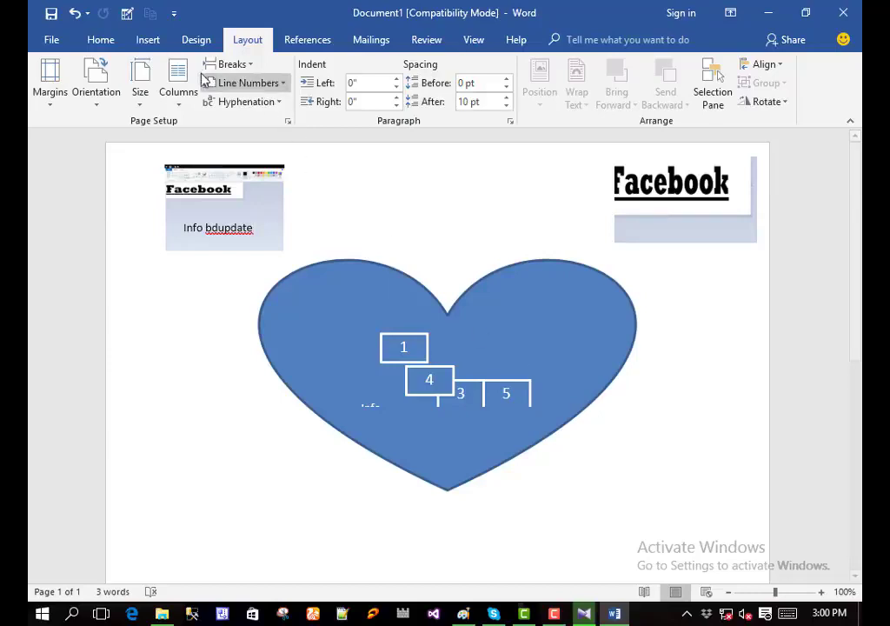
pyautogui.click(149, 39)
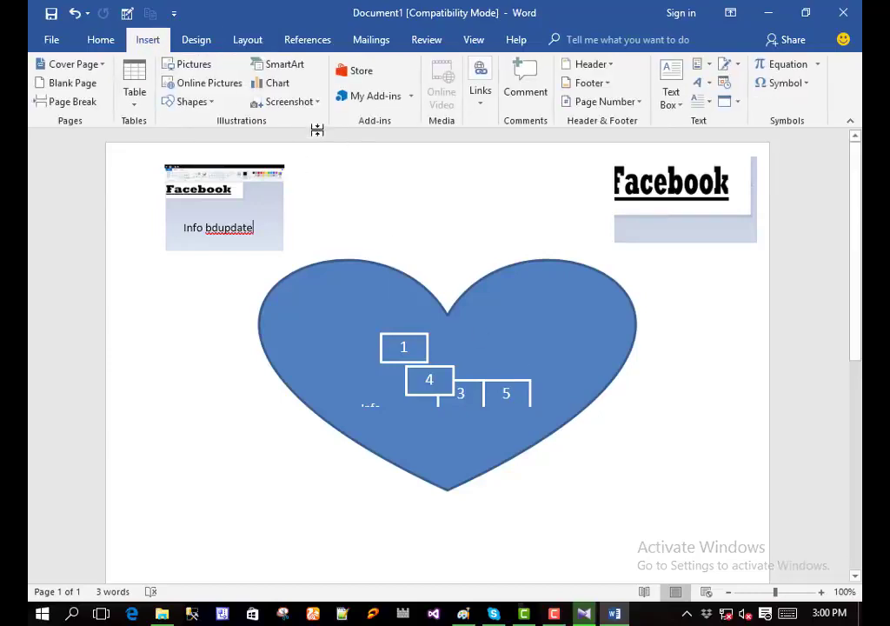